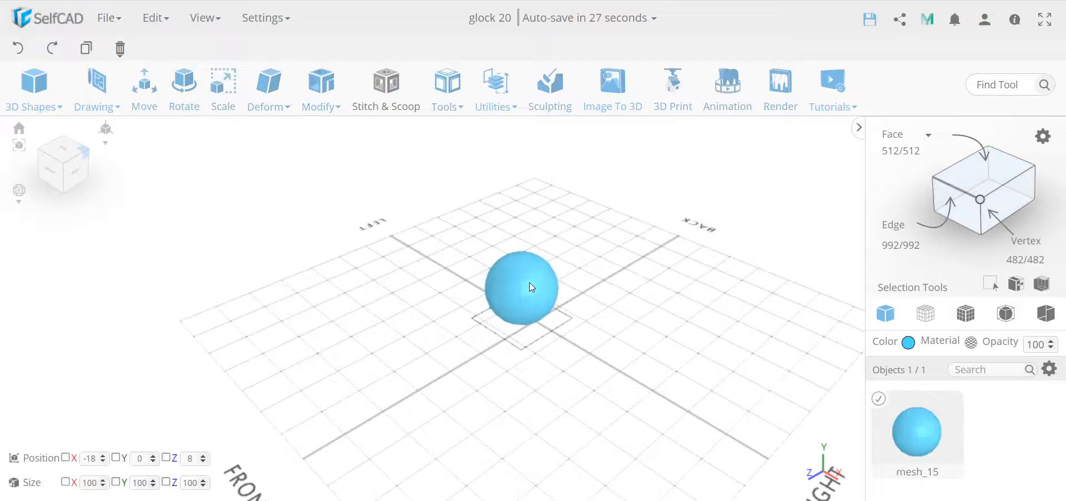
Apply the Wood 1 image from the Wood category as the sphere's texture map
{"action": "left_click", "coordinate": [971, 343]}
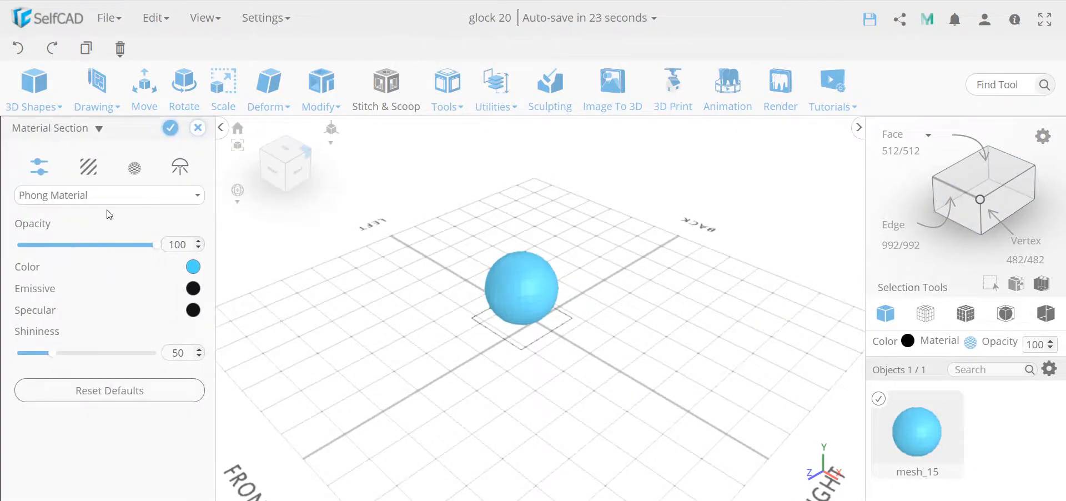
{"action": "left_click", "coordinate": [92, 173]}
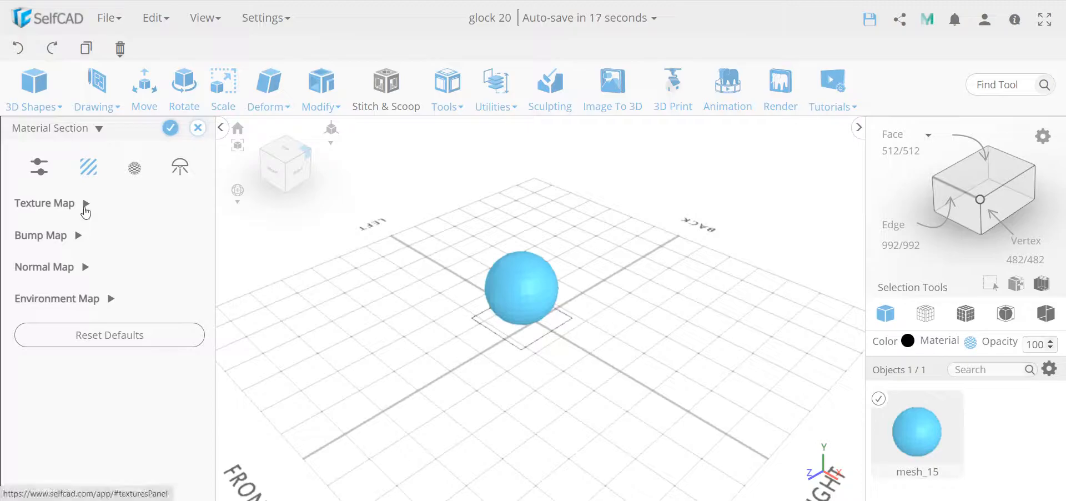
{"action": "left_click", "coordinate": [85, 207]}
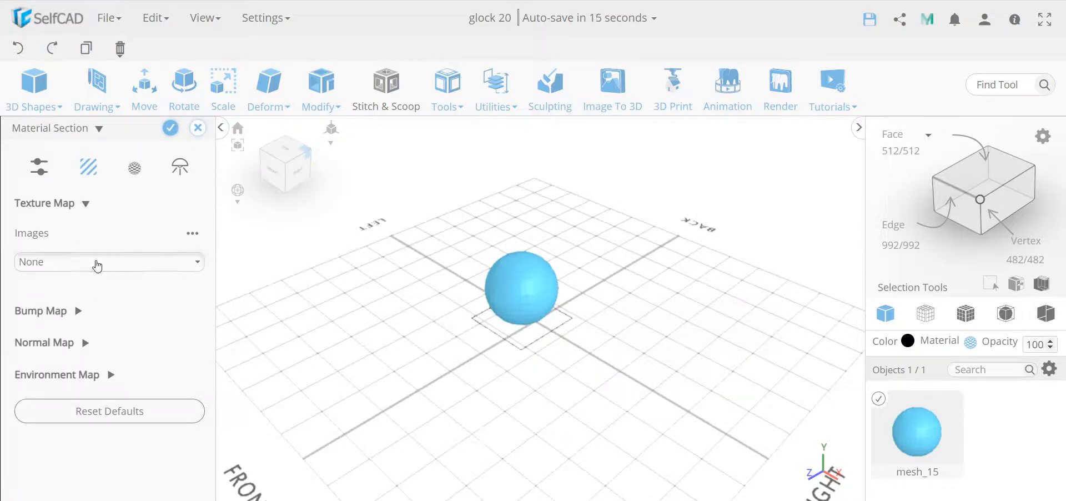
{"action": "left_click", "coordinate": [97, 263]}
{"action": "left_click", "coordinate": [66, 309]}
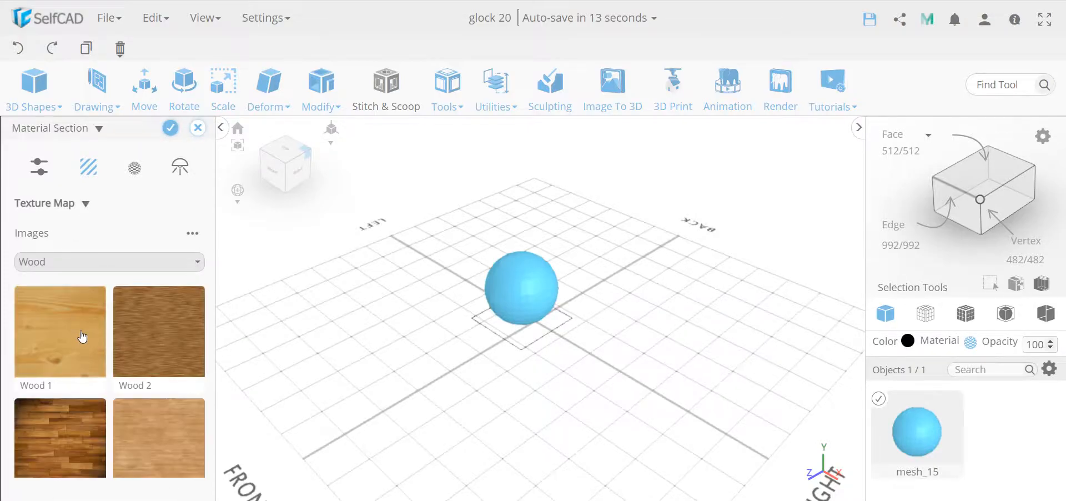
{"action": "left_click", "coordinate": [80, 336]}
{"action": "left_click_drag", "start_coordinate": [448, 332], "coordinate": [517, 309]}
{"action": "scroll", "coordinate": [524, 281], "scroll_direction": "up", "scroll_amount": 5}
{"action": "left_click_drag", "start_coordinate": [608, 293], "coordinate": [612, 304]}
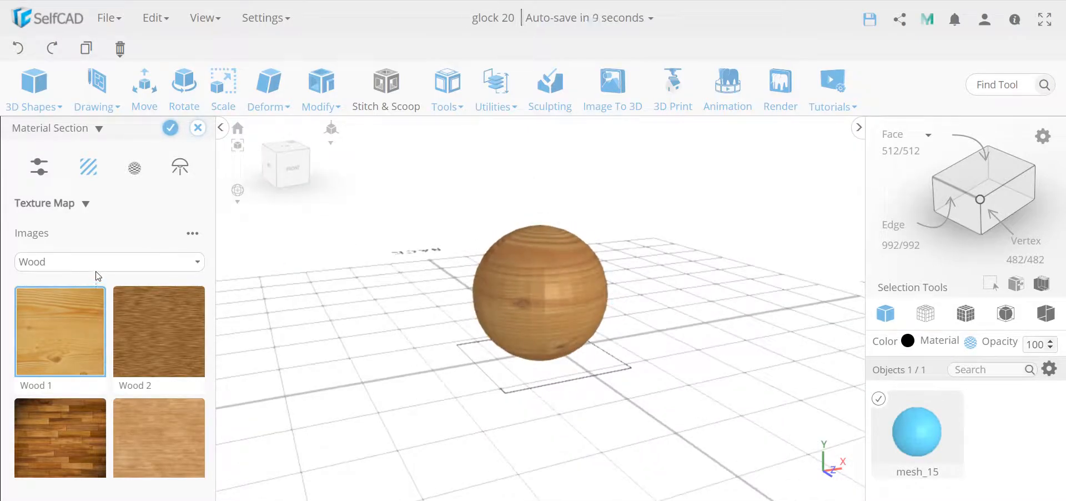
Replace the sphere's wood texture with the custom stars-and-stripes flag image and inspect it from several sides
{"action": "scroll", "coordinate": [98, 289], "scroll_direction": "down", "scroll_amount": 3}
{"action": "scroll", "coordinate": [105, 425], "scroll_direction": "up", "scroll_amount": 3}
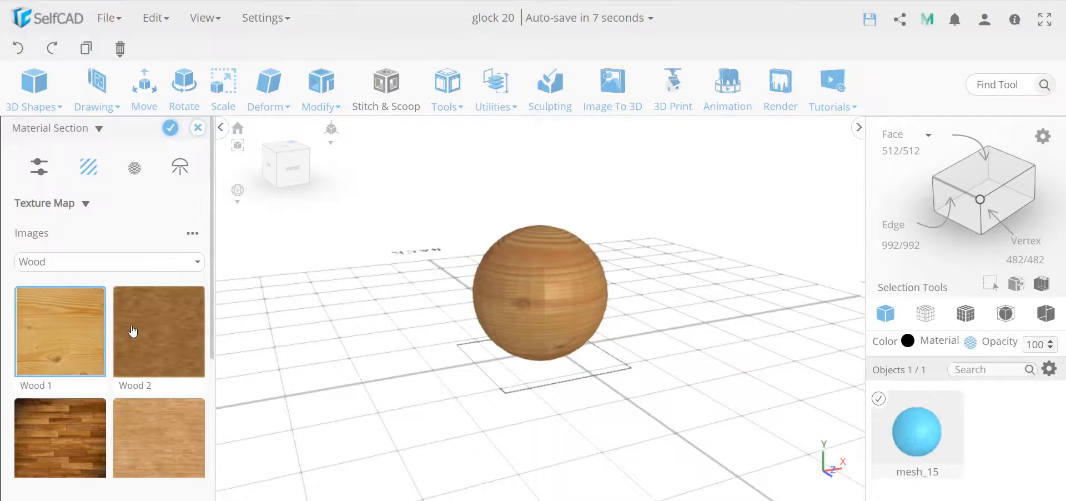
{"action": "left_click", "coordinate": [86, 263]}
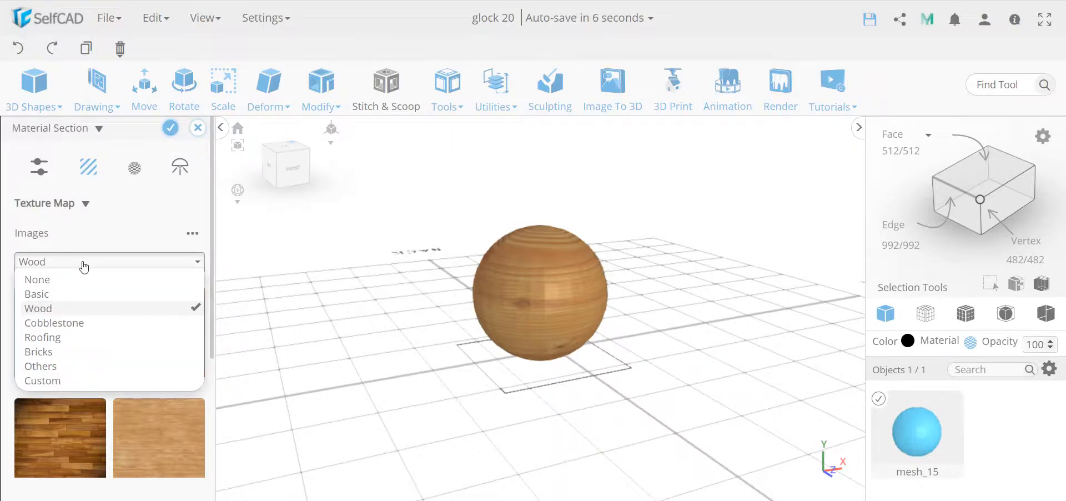
{"action": "left_click", "coordinate": [43, 381]}
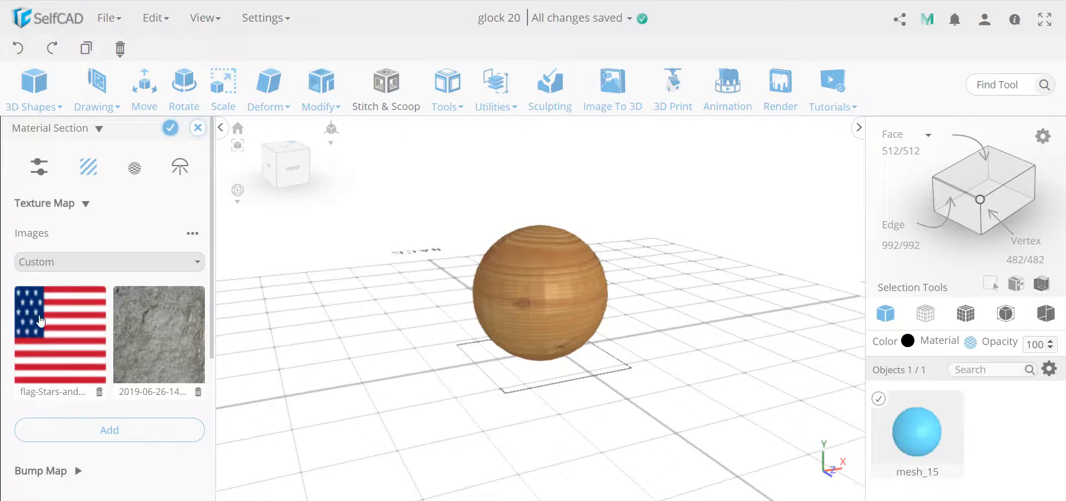
{"action": "left_click", "coordinate": [67, 334]}
{"action": "left_click_drag", "start_coordinate": [422, 338], "coordinate": [216, 351]}
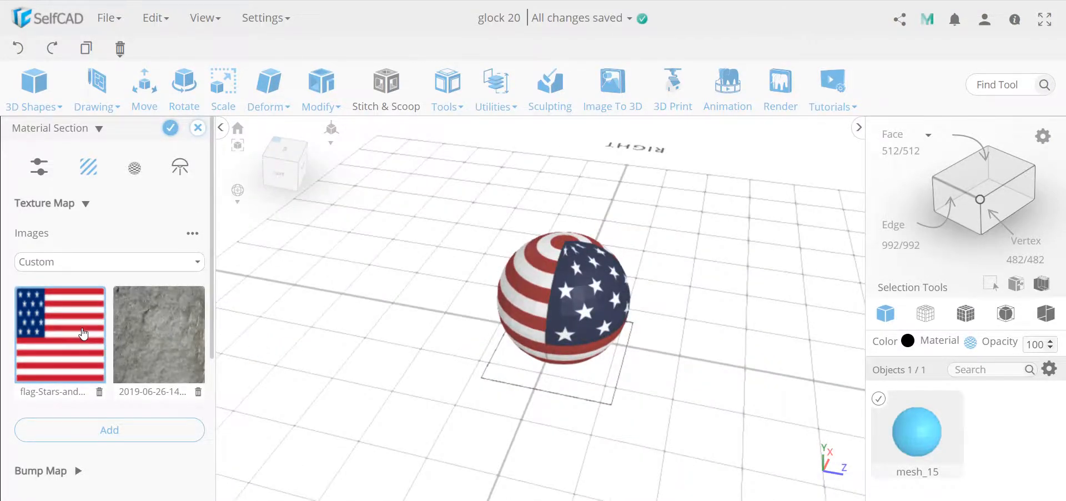
{"action": "left_click_drag", "start_coordinate": [611, 340], "coordinate": [574, 245]}
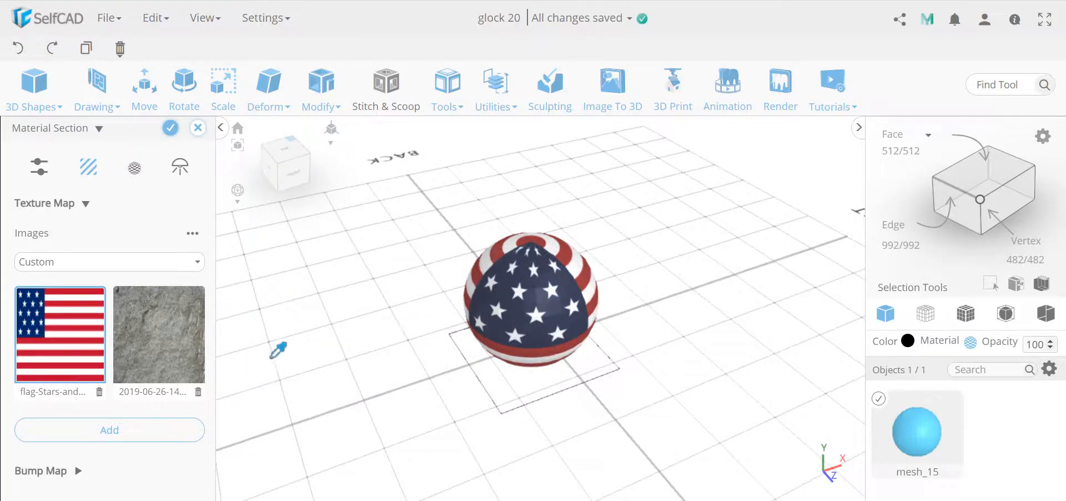
Switch the sphere's texture mapping to Face UV
{"action": "left_click", "coordinate": [134, 169]}
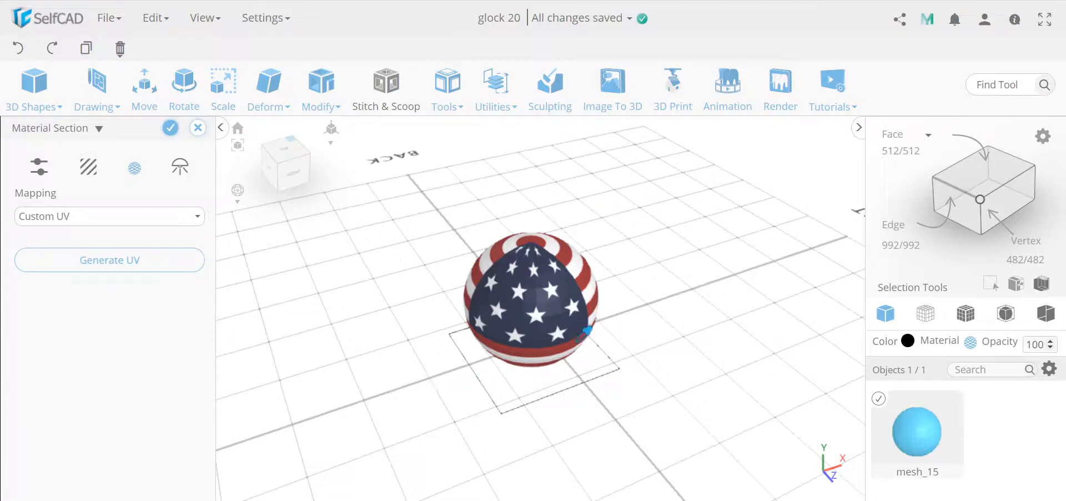
{"action": "left_click_drag", "start_coordinate": [585, 343], "coordinate": [603, 327]}
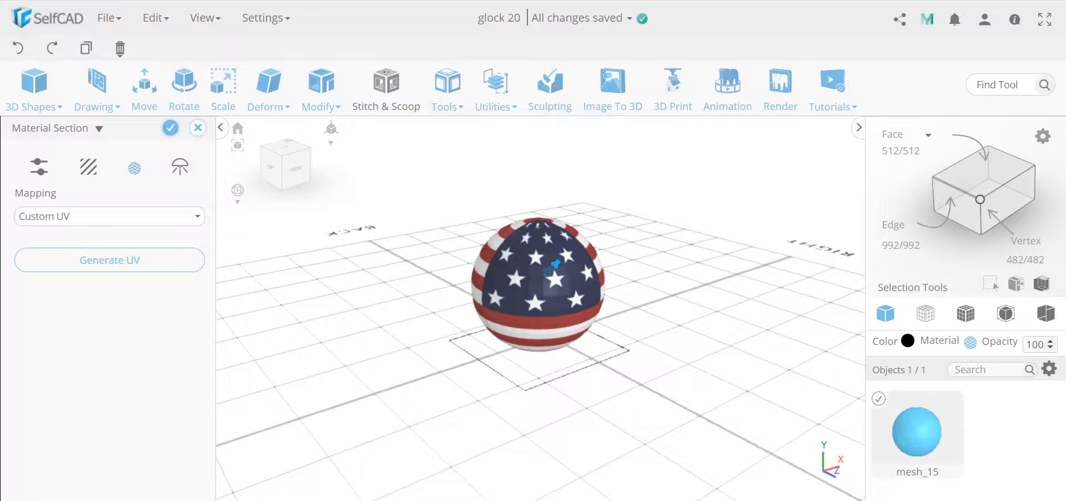
{"action": "left_click", "coordinate": [111, 217]}
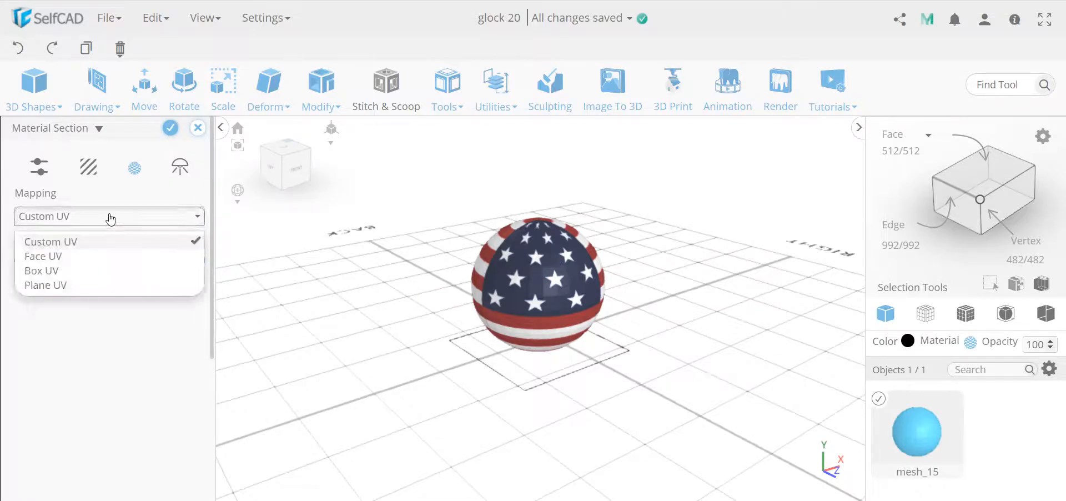
{"action": "left_click", "coordinate": [85, 256]}
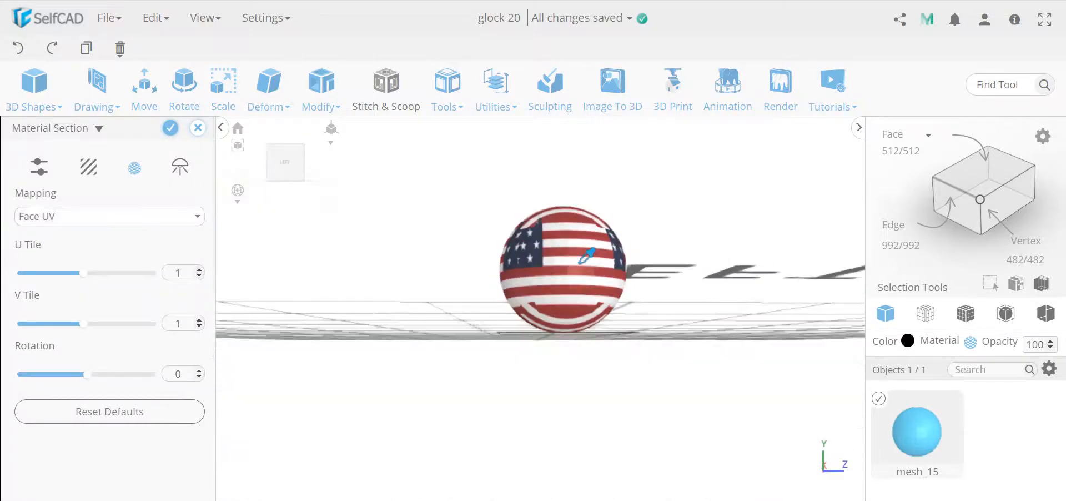
Try the Box UV mapping on the sphere's flag texture, followed by Plane UV
{"action": "left_click", "coordinate": [100, 224]}
{"action": "left_click", "coordinate": [78, 220]}
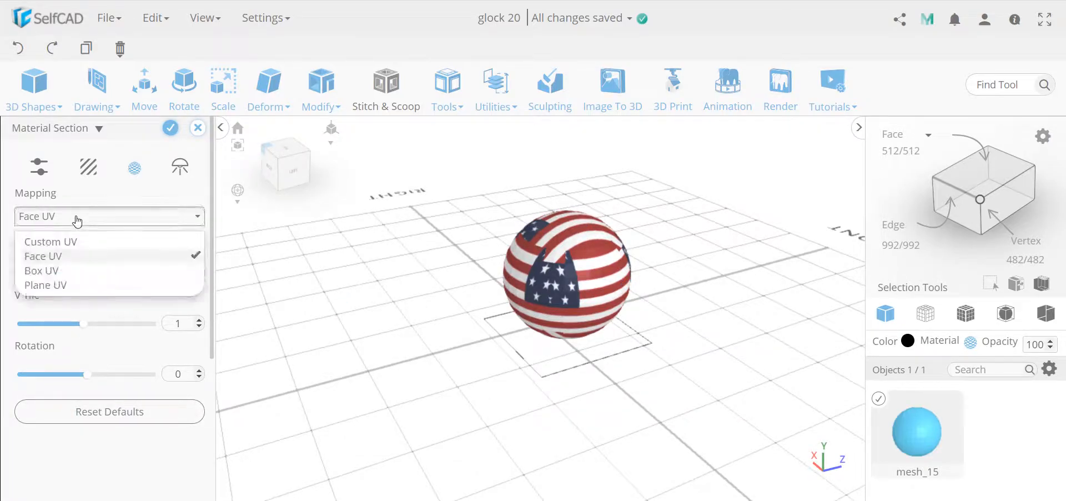
{"action": "left_click", "coordinate": [52, 270]}
{"action": "left_click", "coordinate": [78, 218]}
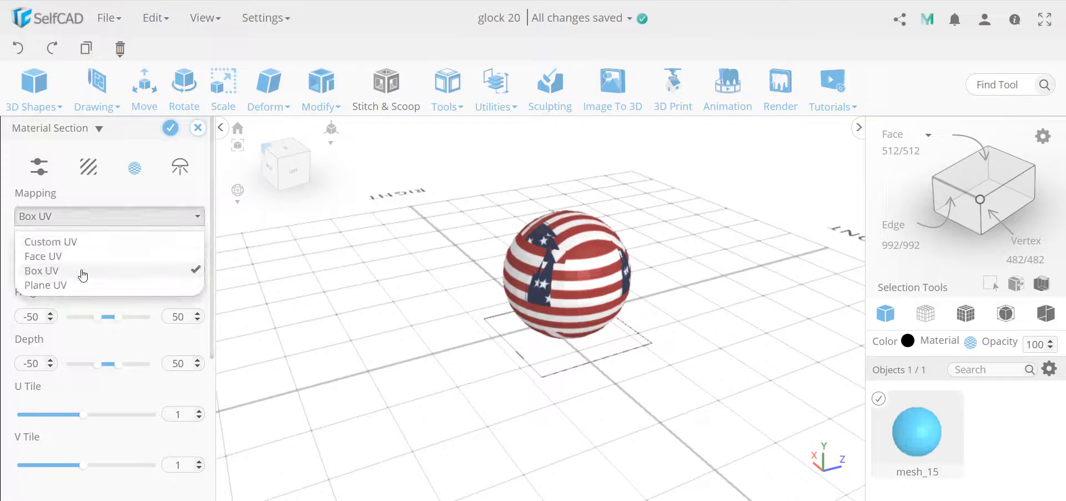
{"action": "left_click", "coordinate": [78, 285]}
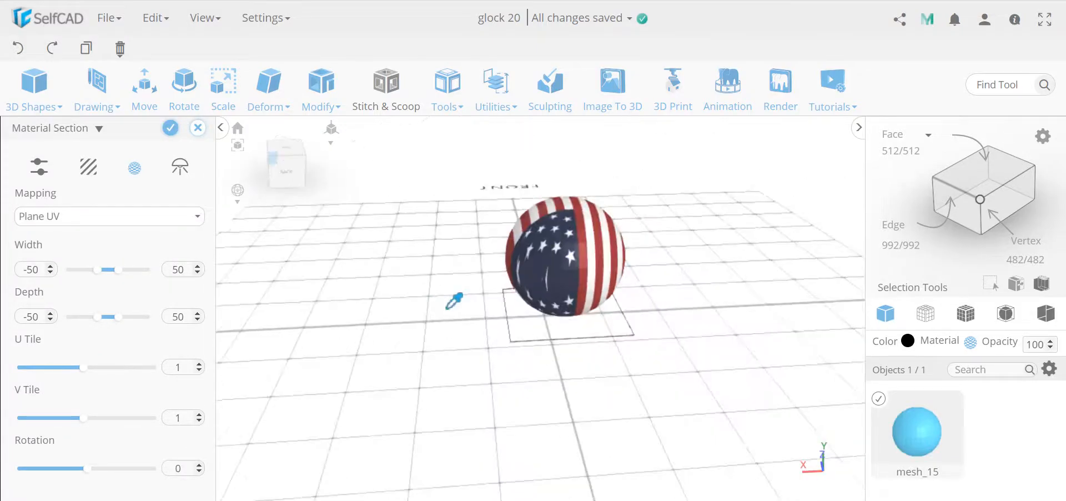
Return the sphere's texture mapping to Custom UV and look over the flag placement
{"action": "left_click", "coordinate": [120, 218]}
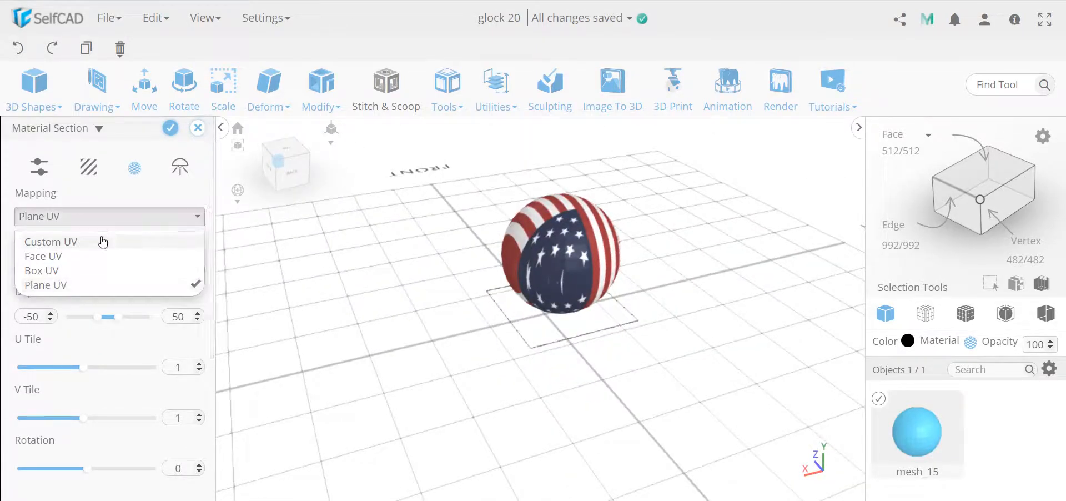
{"action": "left_click", "coordinate": [103, 242]}
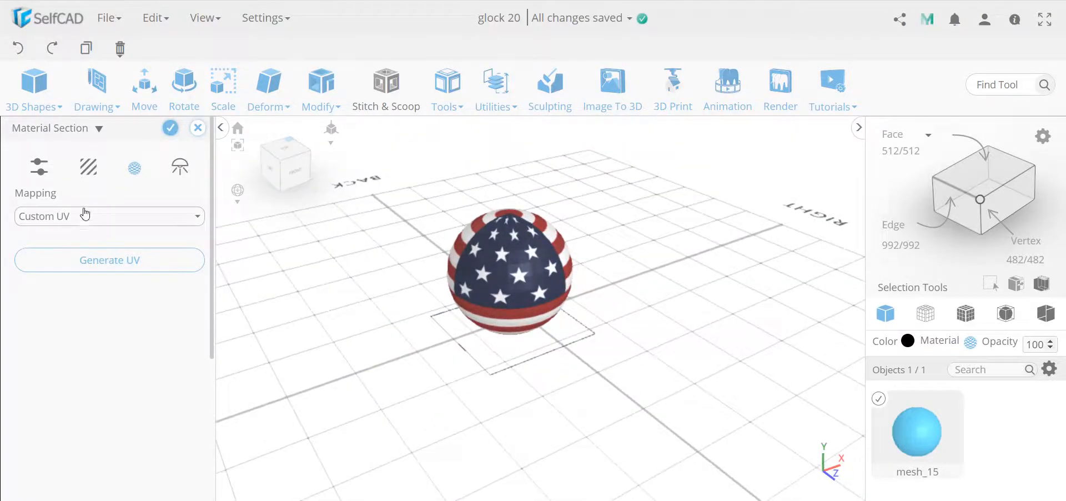
{"action": "left_click", "coordinate": [33, 89]}
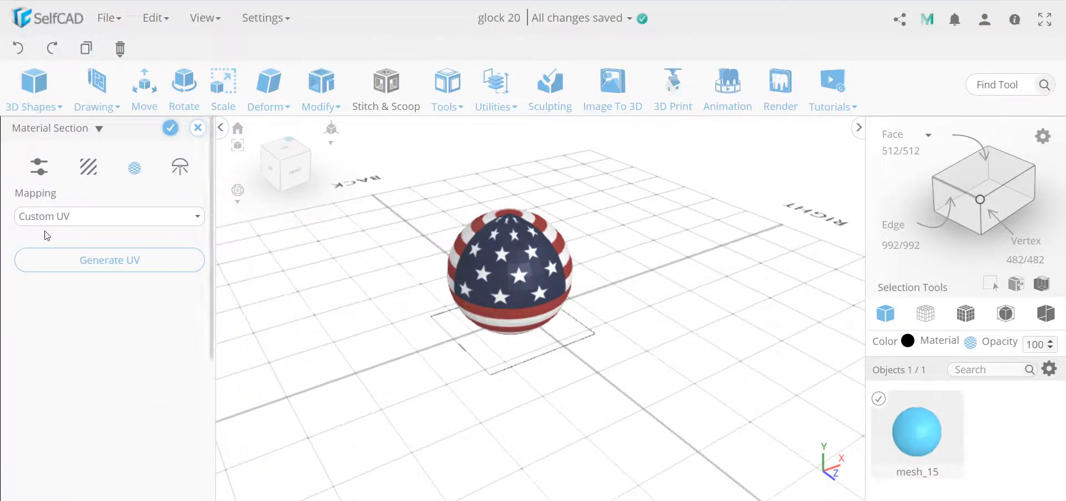
{"action": "left_click_drag", "start_coordinate": [500, 268], "coordinate": [417, 253]}
{"action": "left_click_drag", "start_coordinate": [535, 337], "coordinate": [482, 337]}
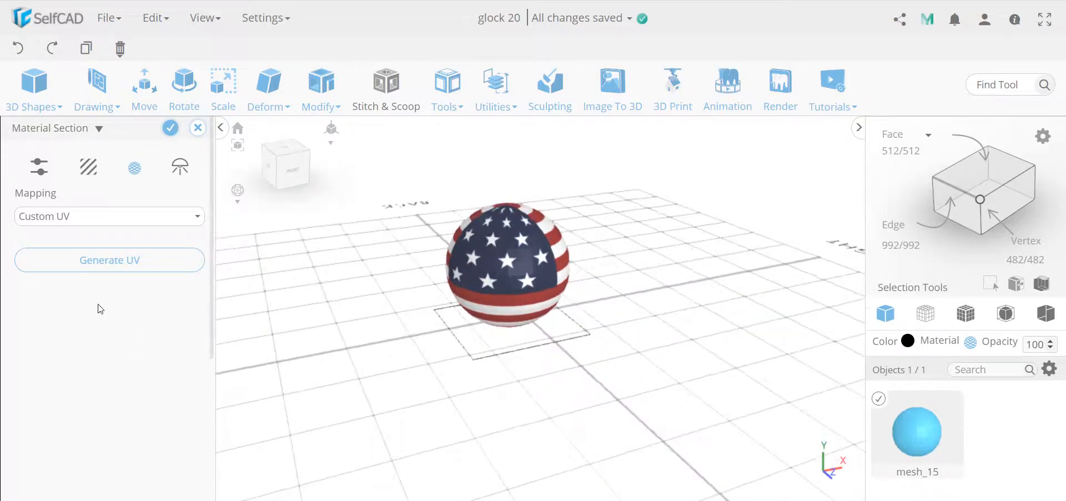
Generate a new UV layout for the sphere, inspect it all around, and discard the sphere's material changes
{"action": "left_click", "coordinate": [115, 260]}
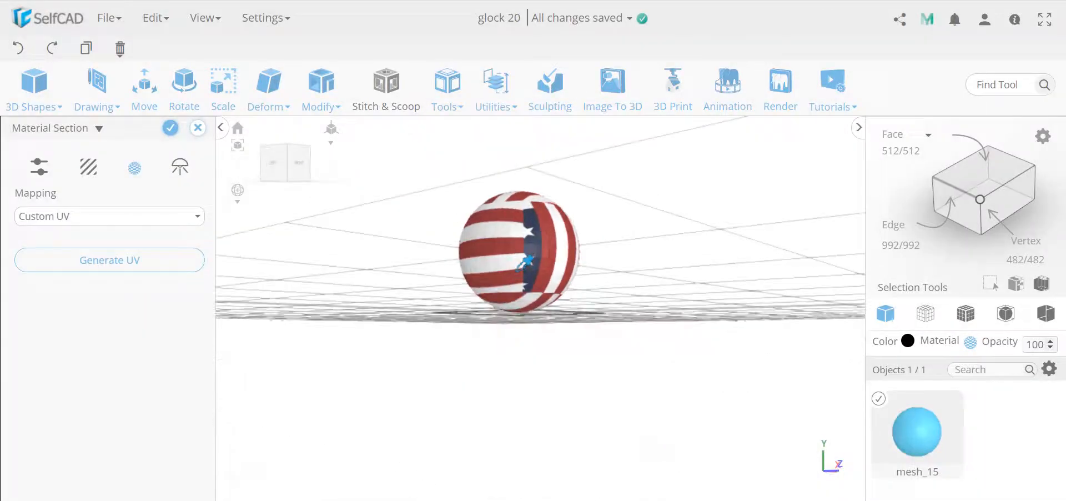
{"action": "left_click_drag", "start_coordinate": [525, 261], "coordinate": [548, 233]}
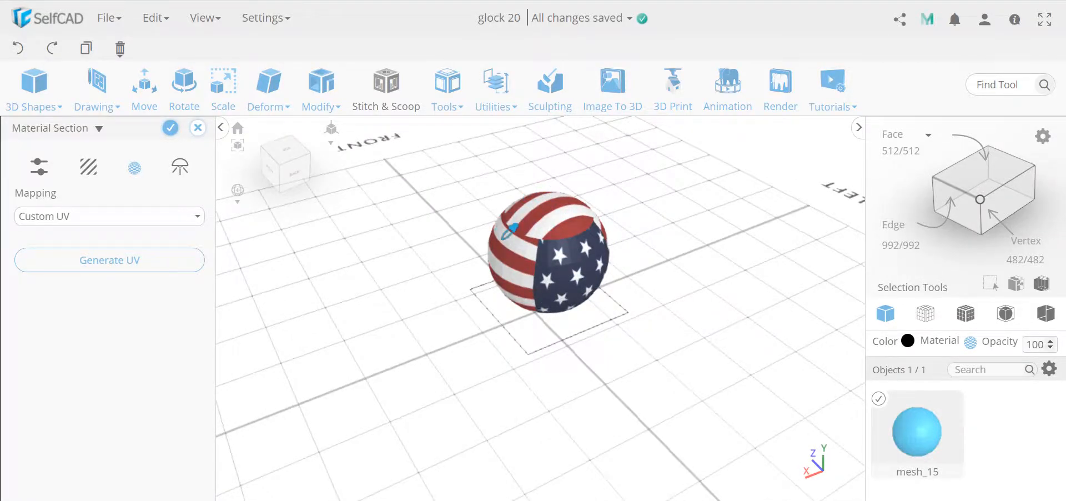
{"action": "left_click_drag", "start_coordinate": [572, 215], "coordinate": [549, 224]}
{"action": "left_click_drag", "start_coordinate": [529, 289], "coordinate": [579, 238]}
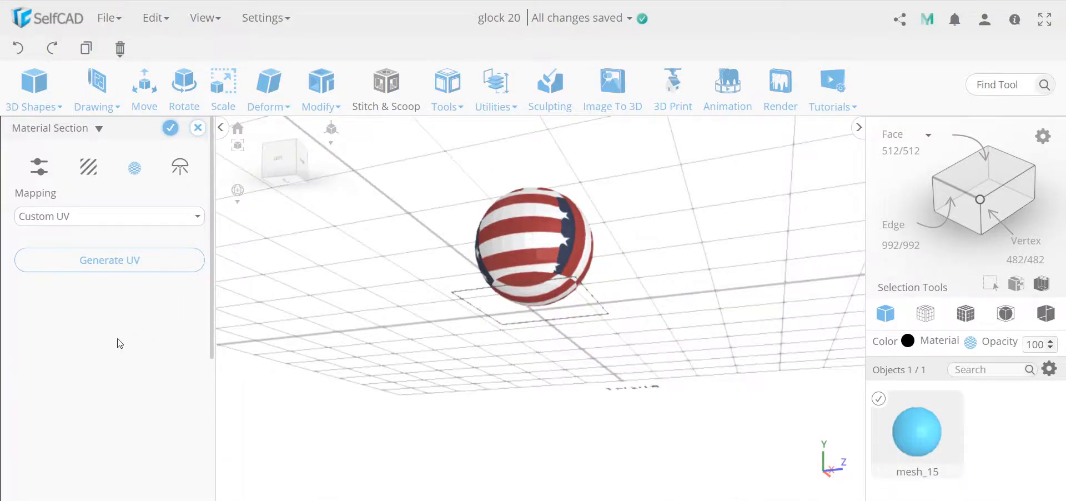
{"action": "left_click_drag", "start_coordinate": [585, 295], "coordinate": [433, 228]}
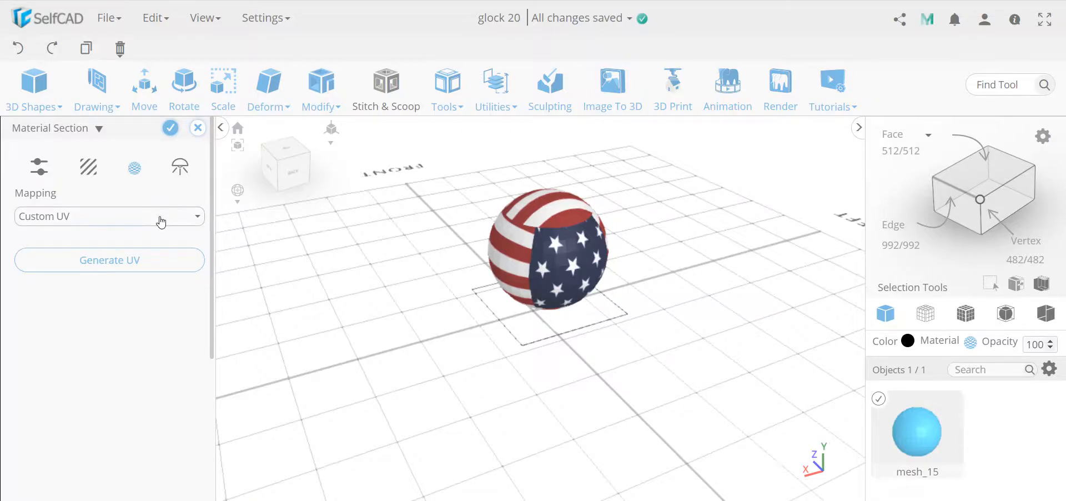
{"action": "left_click", "coordinate": [197, 127]}
{"action": "left_click", "coordinate": [527, 300]}
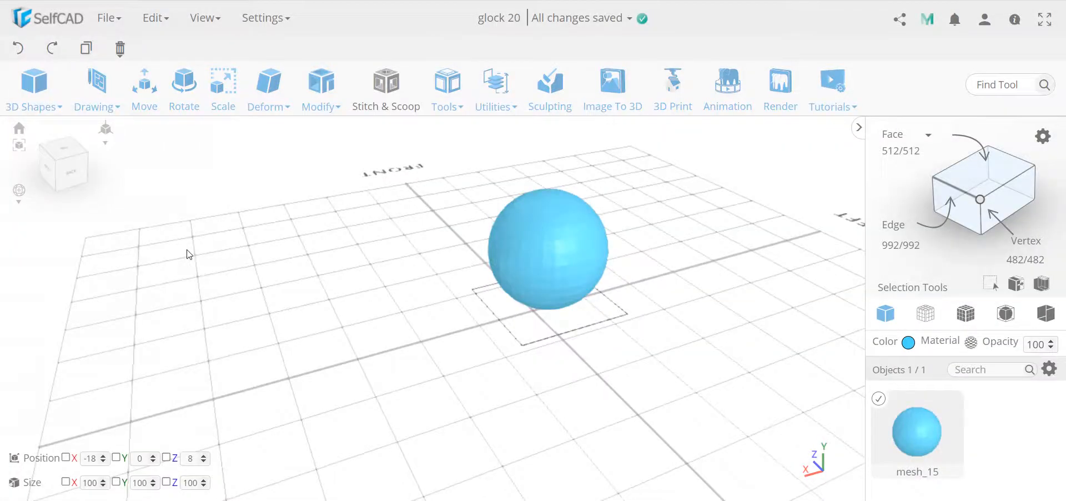
Add a cube beside the sphere and apply the custom stars-and-stripes flag image as its texture map
{"action": "left_click", "coordinate": [34, 105]}
{"action": "left_click_drag", "start_coordinate": [38, 155], "coordinate": [381, 331]}
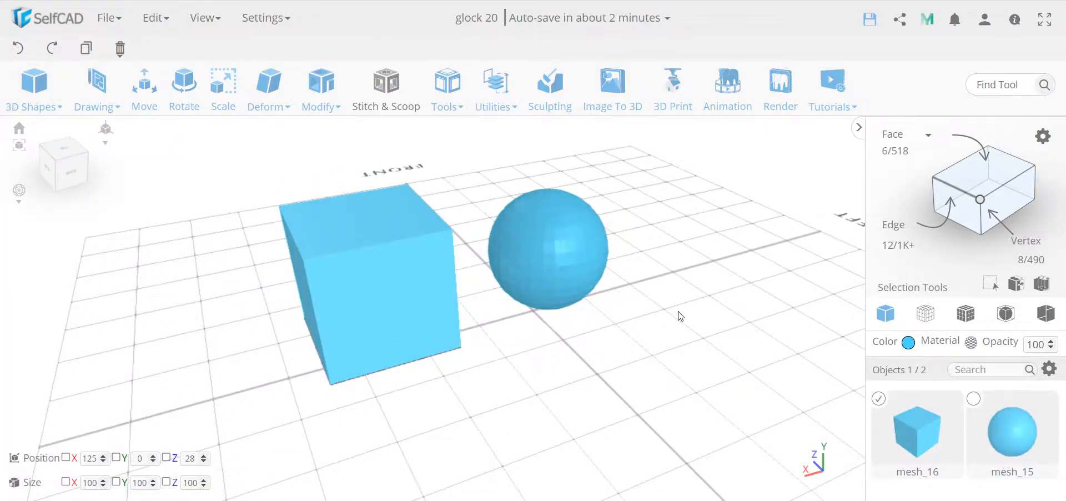
{"action": "left_click", "coordinate": [970, 342]}
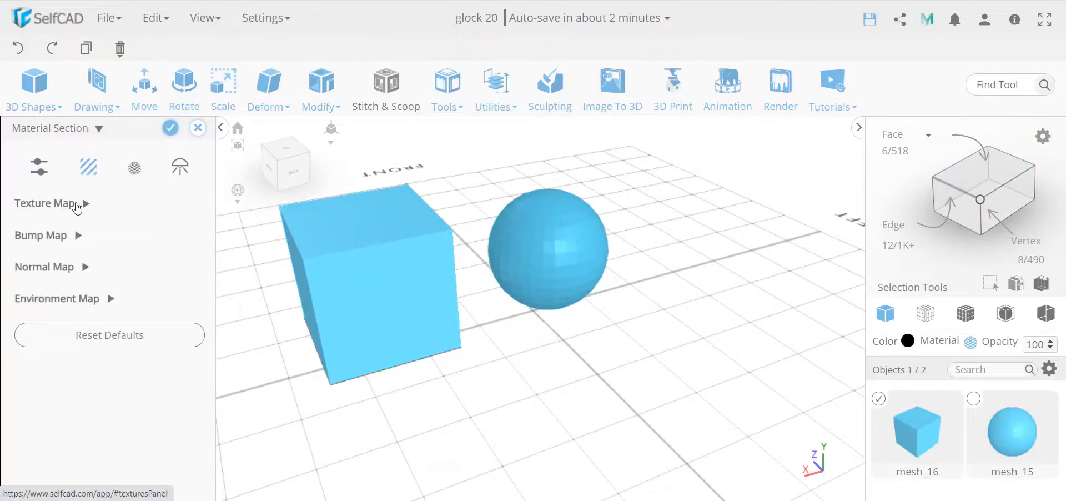
{"action": "left_click", "coordinate": [83, 203]}
{"action": "left_click", "coordinate": [59, 262]}
{"action": "left_click", "coordinate": [72, 380]}
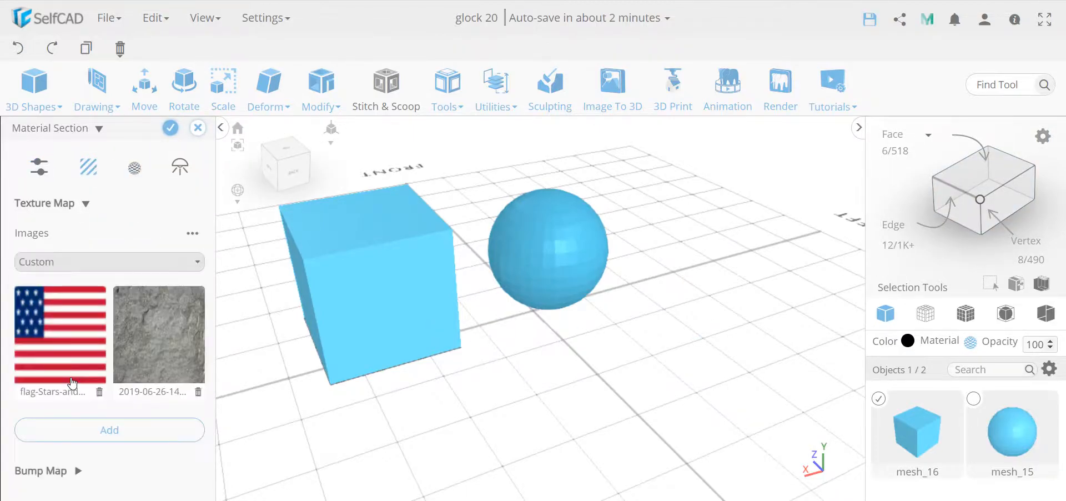
{"action": "left_click", "coordinate": [58, 339]}
{"action": "left_click_drag", "start_coordinate": [454, 328], "coordinate": [335, 334]}
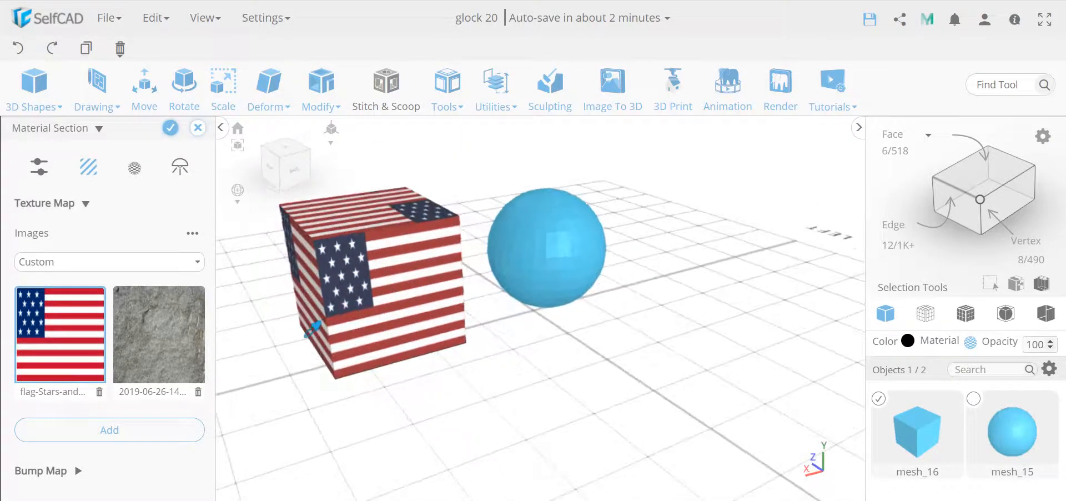
Set the cube's texture mapping to Face UV and inspect the flag on its sides
{"action": "left_click", "coordinate": [134, 167]}
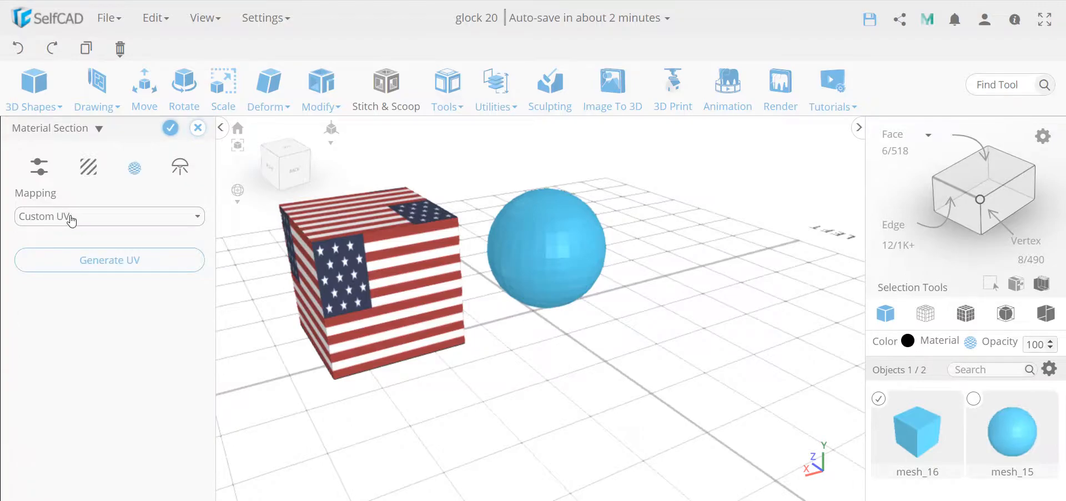
{"action": "left_click", "coordinate": [77, 218]}
{"action": "left_click", "coordinate": [65, 251]}
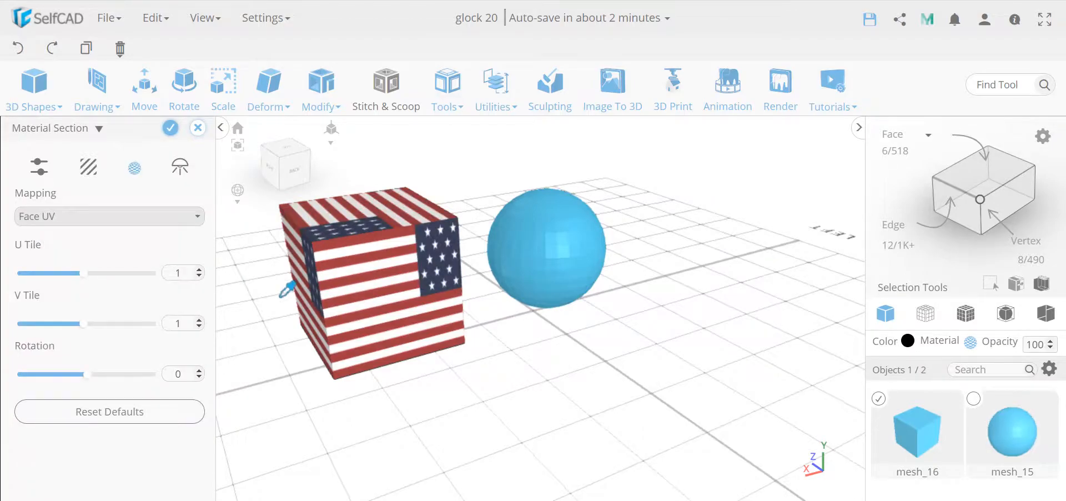
{"action": "left_click_drag", "start_coordinate": [281, 294], "coordinate": [417, 286]}
Try the Box UV mapping on the cube and change its mapping to Plane UV
{"action": "left_click", "coordinate": [88, 221]}
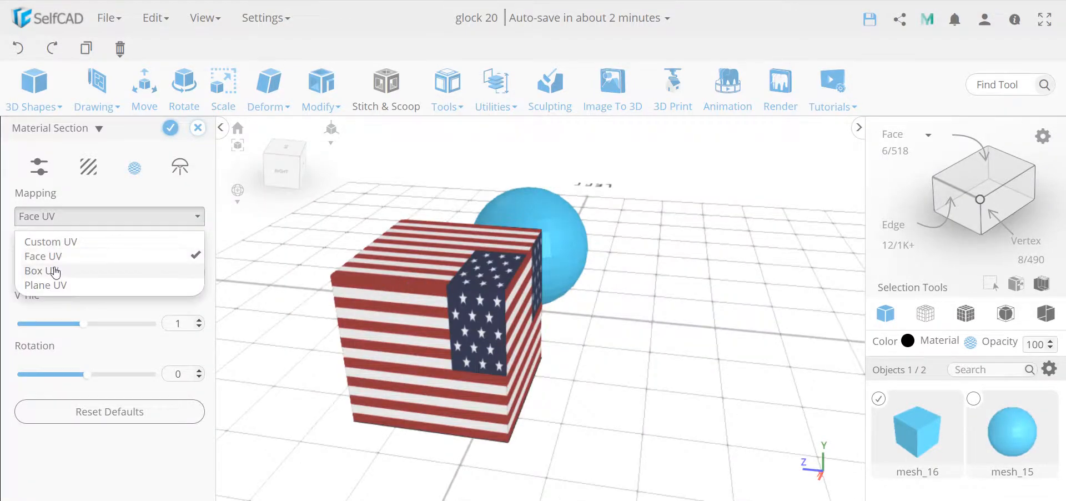
{"action": "left_click", "coordinate": [55, 271]}
{"action": "left_click_drag", "start_coordinate": [280, 330], "coordinate": [256, 333]}
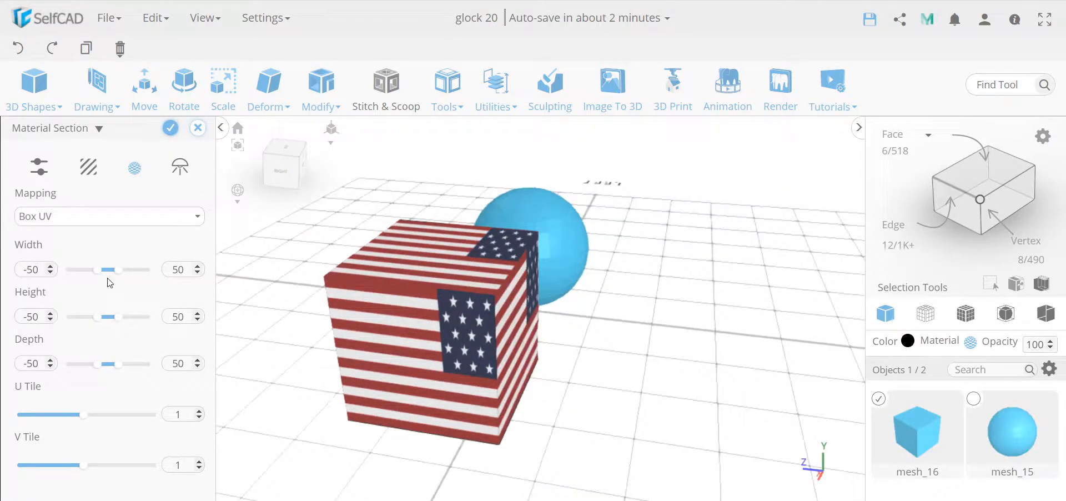
{"action": "left_click", "coordinate": [39, 223]}
{"action": "left_click", "coordinate": [67, 285]}
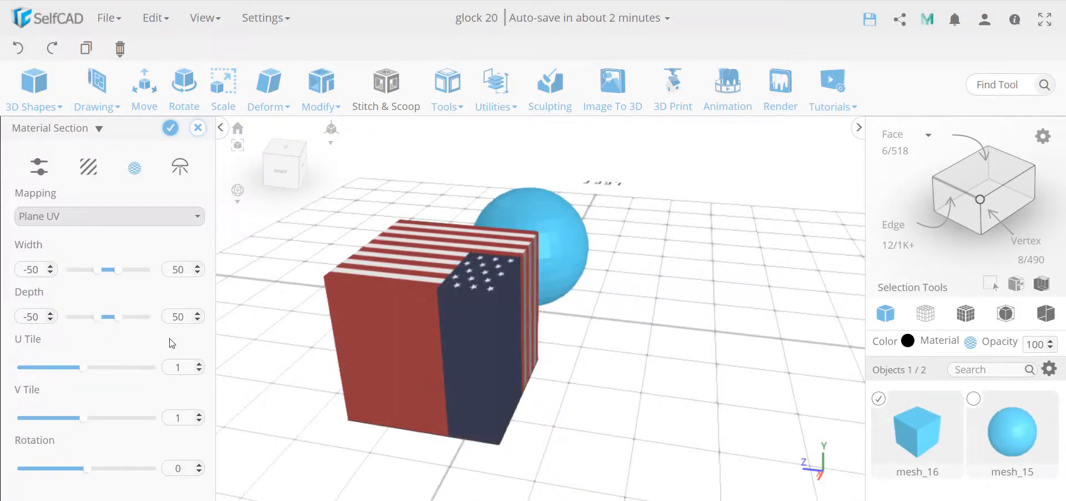
Switch the cube's mapping to Custom UV, generate a new UV layout and inspect the flag on its sides
{"action": "left_click_drag", "start_coordinate": [460, 394], "coordinate": [557, 355]}
{"action": "left_click", "coordinate": [103, 218]}
{"action": "left_click", "coordinate": [77, 244]}
{"action": "left_click", "coordinate": [118, 267]}
{"action": "left_click_drag", "start_coordinate": [441, 372], "coordinate": [443, 285]}
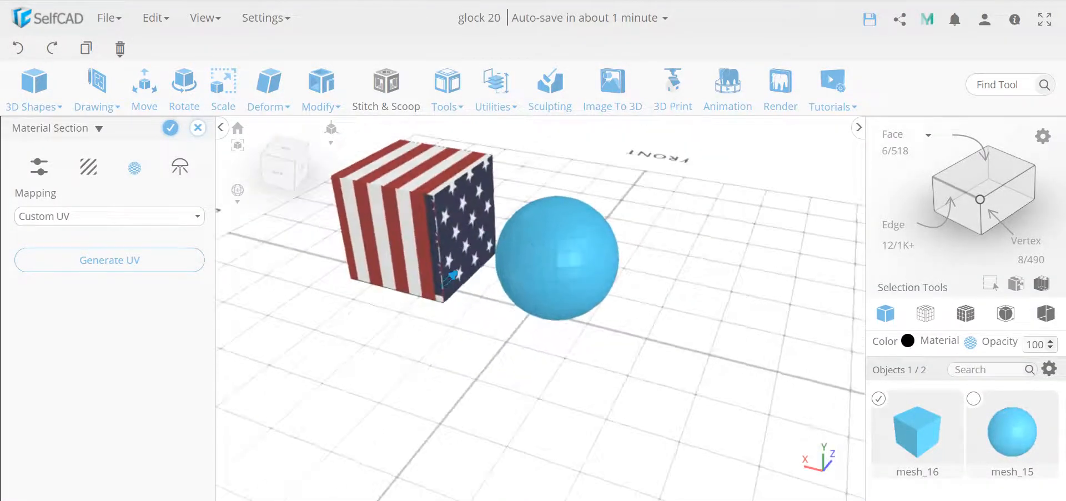
{"action": "scroll", "coordinate": [454, 208], "scroll_direction": "up", "scroll_amount": 5}
{"action": "left_click_drag", "start_coordinate": [462, 242], "coordinate": [601, 387]}
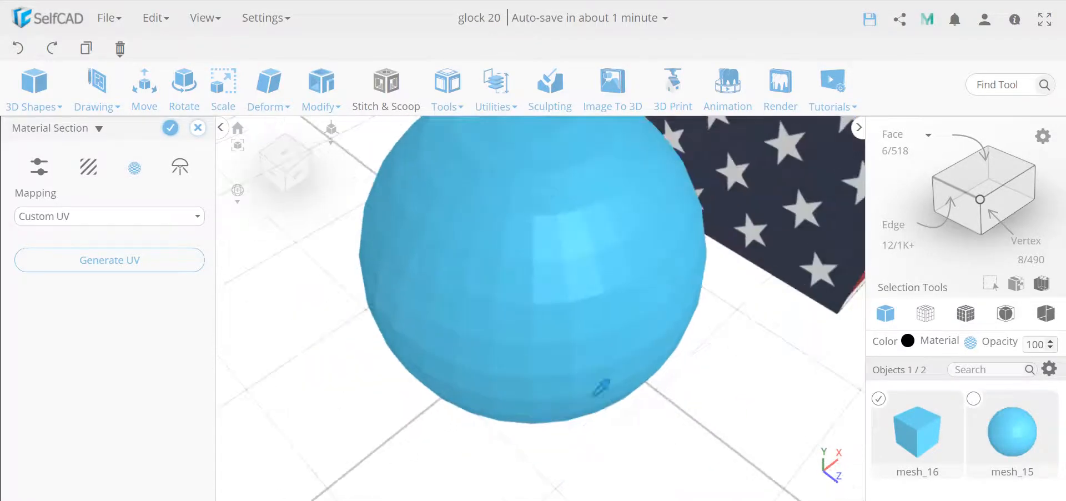
{"action": "left_click_drag", "start_coordinate": [468, 277], "coordinate": [496, 350]}
Discard the cube's material changes and delete both the cube and the sphere
{"action": "left_click", "coordinate": [199, 131]}
{"action": "left_click", "coordinate": [522, 289]}
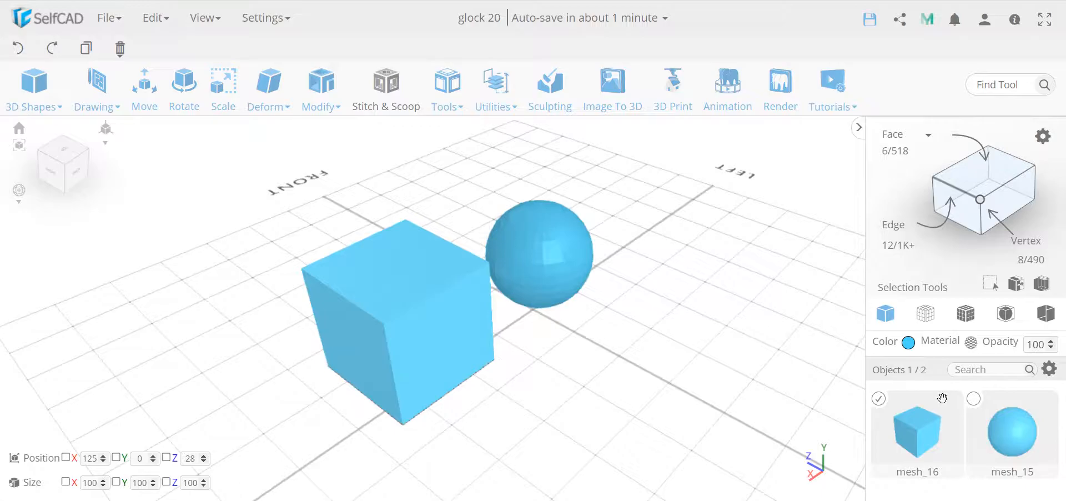
{"action": "left_click", "coordinate": [974, 400]}
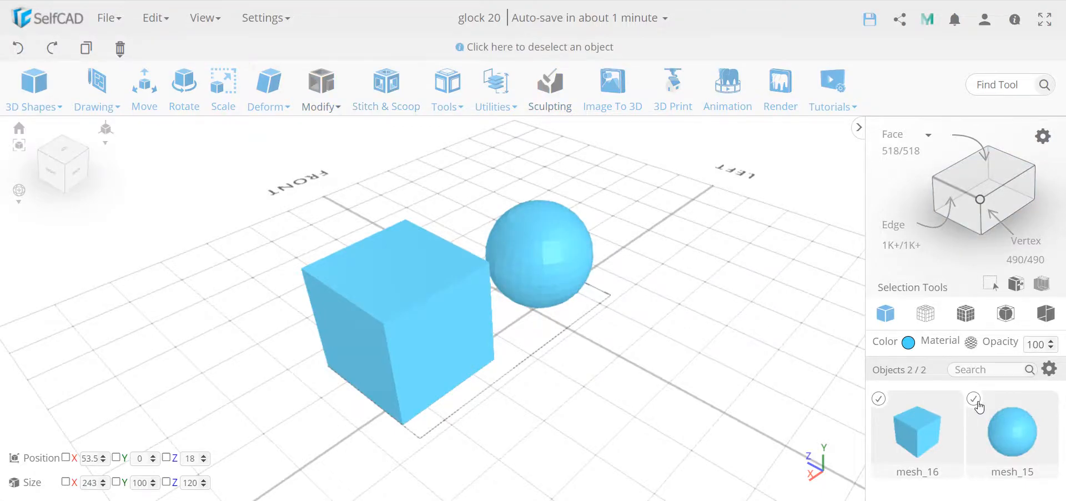
{"action": "key", "text": "Delete"}
{"action": "key", "text": "Return"}
Add a cone and a torus to the empty scene, placed apart from each other
{"action": "left_click", "coordinate": [34, 89]}
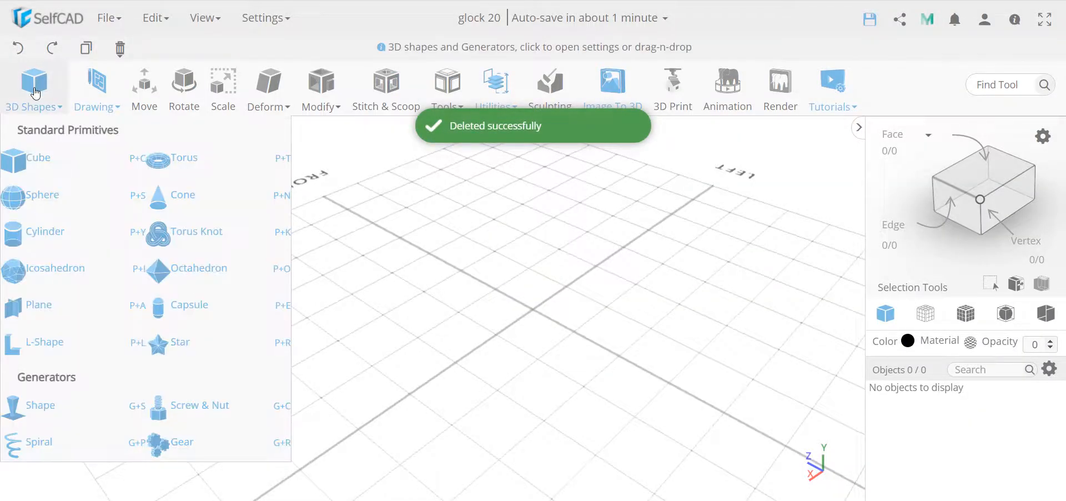
{"action": "left_click_drag", "start_coordinate": [166, 205], "coordinate": [549, 285]}
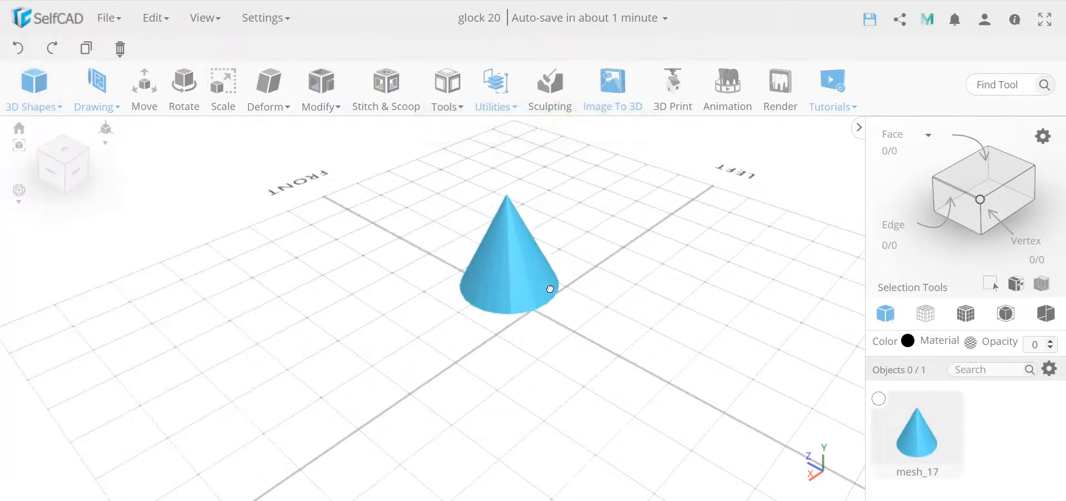
{"action": "left_click", "coordinate": [34, 89]}
{"action": "left_click_drag", "start_coordinate": [153, 175], "coordinate": [386, 267]}
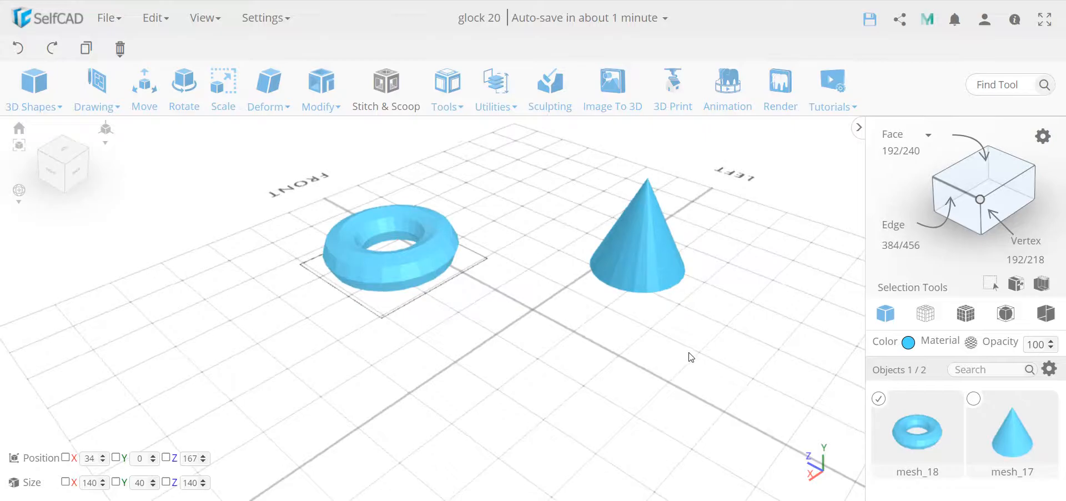
Apply the custom stars-and-stripes flag image to the cone as its texture map
{"action": "left_click", "coordinate": [674, 326]}
{"action": "left_click", "coordinate": [658, 280]}
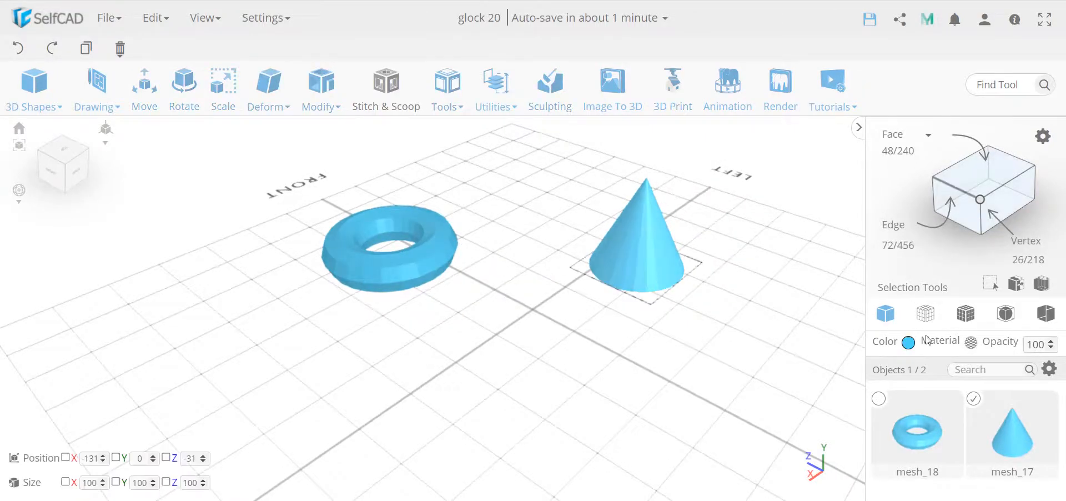
{"action": "left_click", "coordinate": [970, 341]}
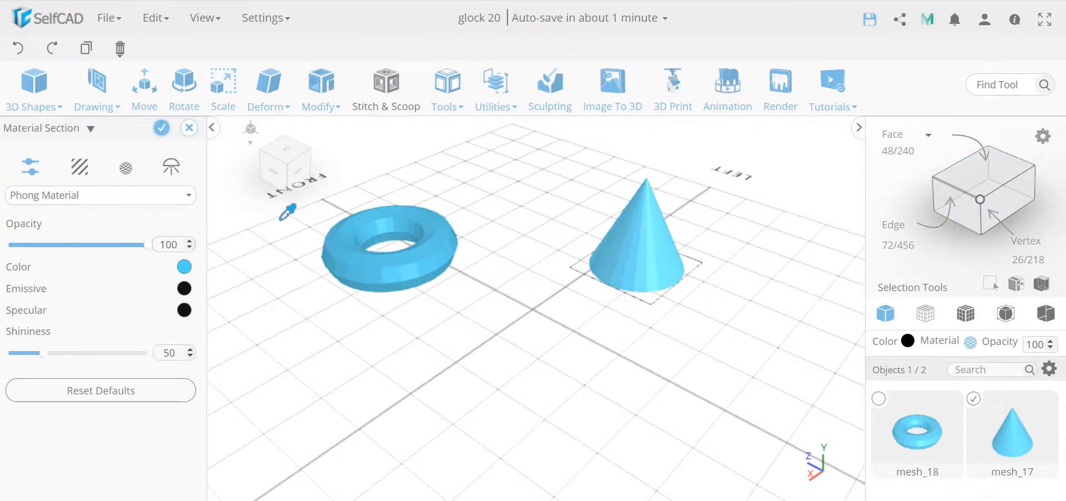
{"action": "left_click", "coordinate": [96, 194]}
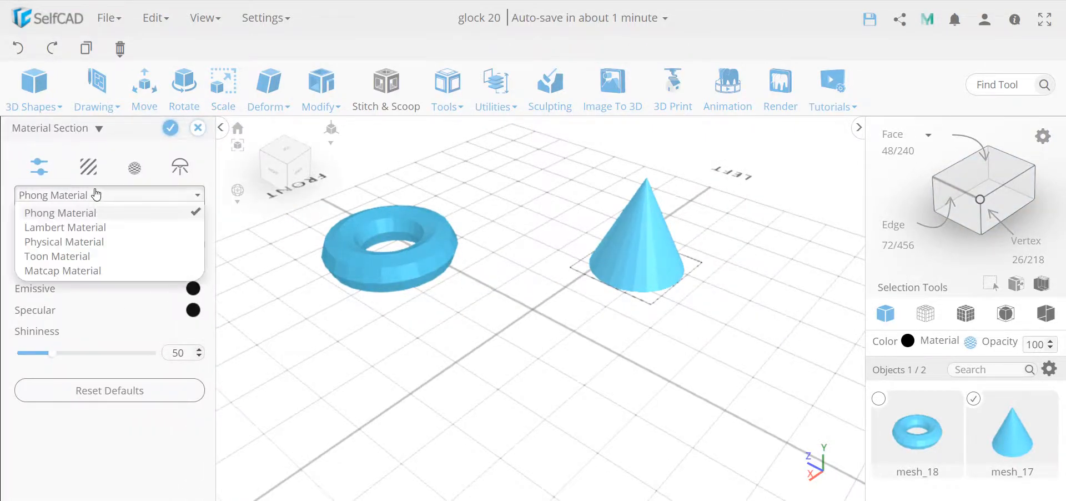
{"action": "left_click", "coordinate": [80, 166]}
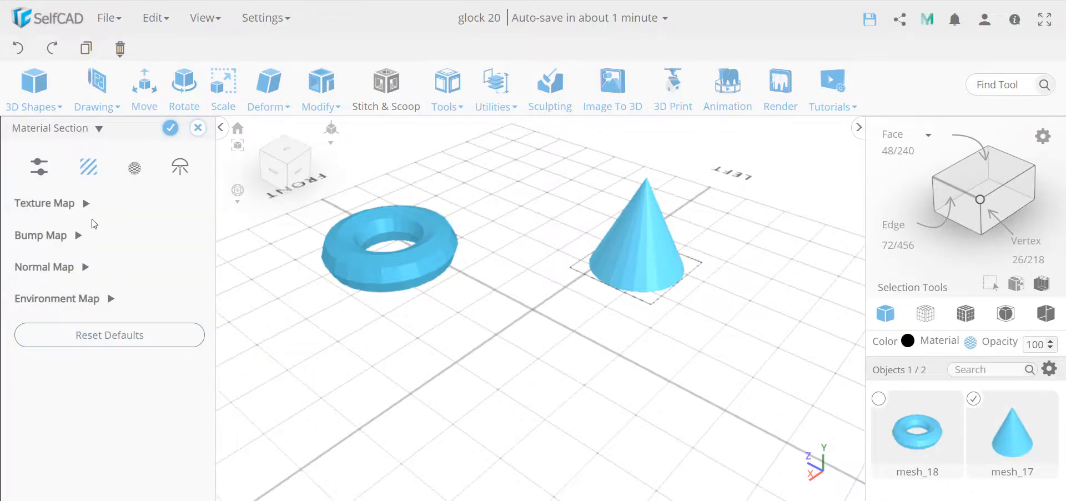
{"action": "left_click", "coordinate": [84, 203]}
{"action": "left_click", "coordinate": [69, 259]}
{"action": "left_click", "coordinate": [90, 376]}
{"action": "left_click", "coordinate": [58, 344]}
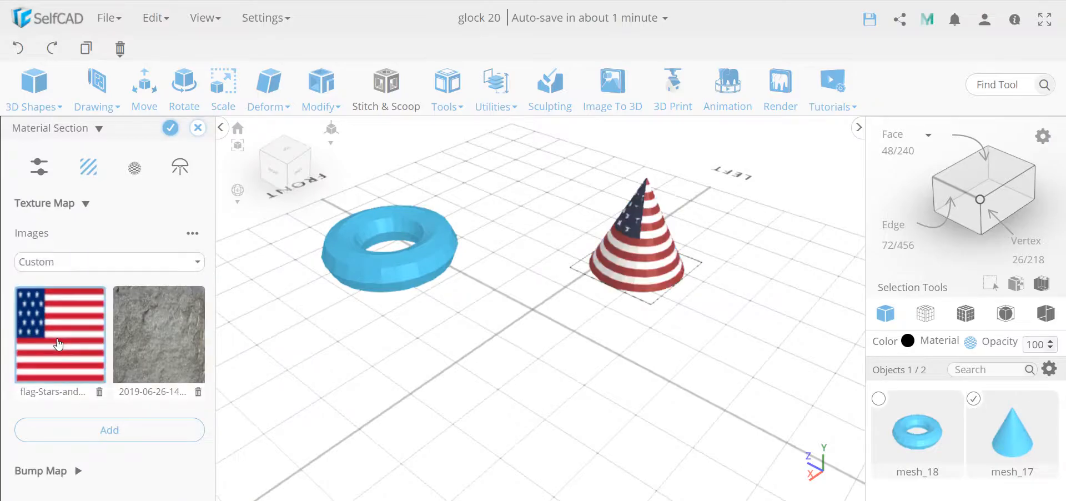
Generate a new custom UV layout for the flag on the cone, then discard the cone's material changes
{"action": "left_click_drag", "start_coordinate": [552, 299], "coordinate": [694, 300]}
{"action": "right_click_drag", "start_coordinate": [624, 211], "coordinate": [614, 319]}
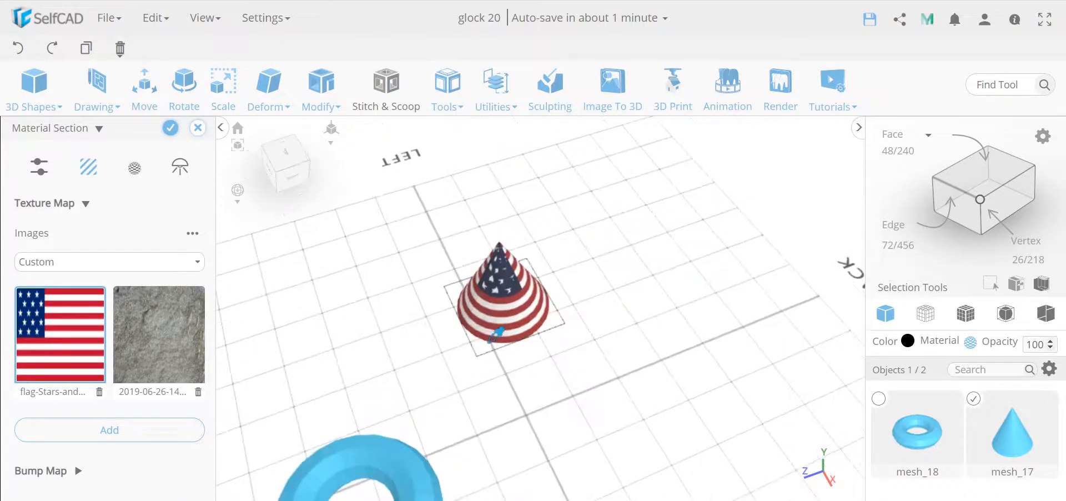
{"action": "left_click_drag", "start_coordinate": [492, 339], "coordinate": [567, 309]}
{"action": "left_click", "coordinate": [132, 171]}
{"action": "left_click", "coordinate": [110, 261]}
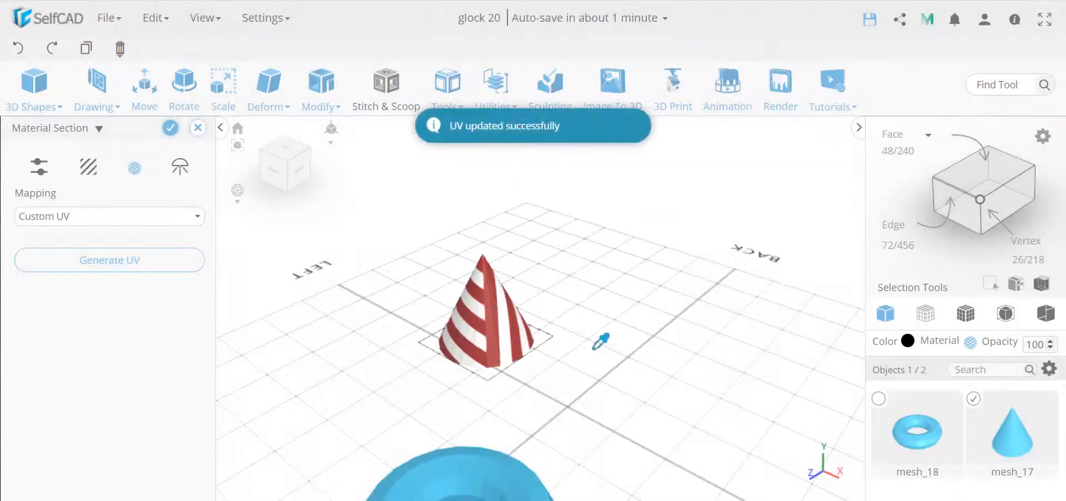
{"action": "left_click_drag", "start_coordinate": [593, 349], "coordinate": [497, 392]}
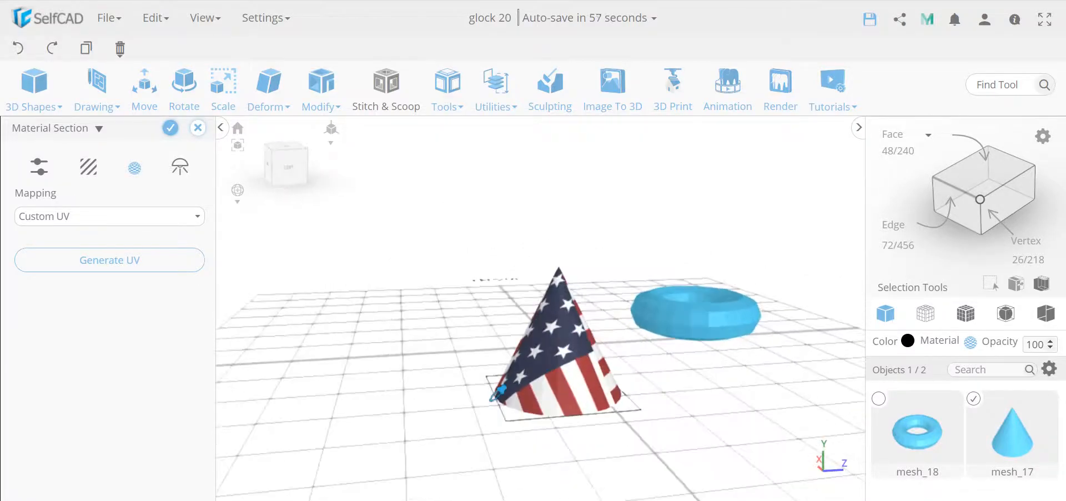
{"action": "left_click", "coordinate": [198, 128]}
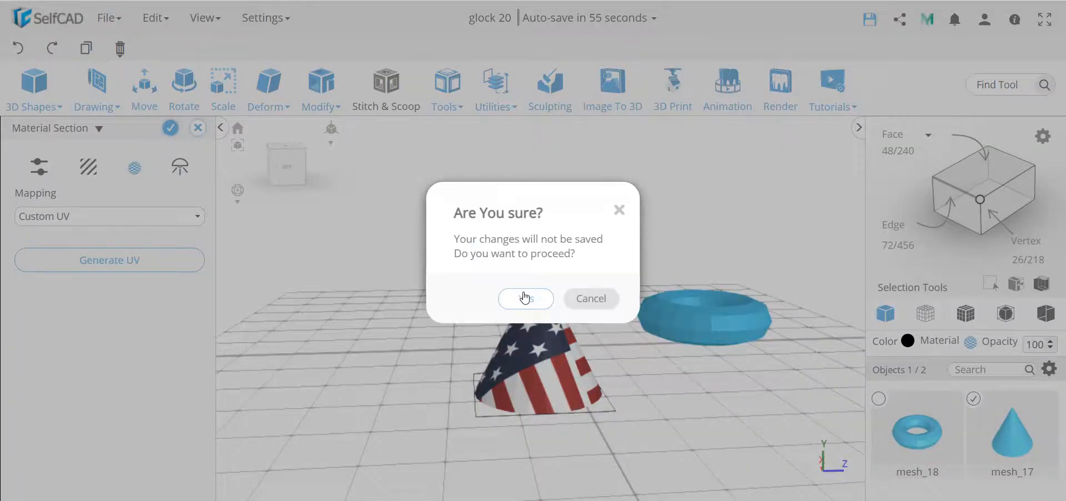
{"action": "left_click", "coordinate": [524, 297]}
Select the faces on one side of the cone and convert the selection into a new material
{"action": "left_click_drag", "start_coordinate": [660, 411], "coordinate": [547, 428]}
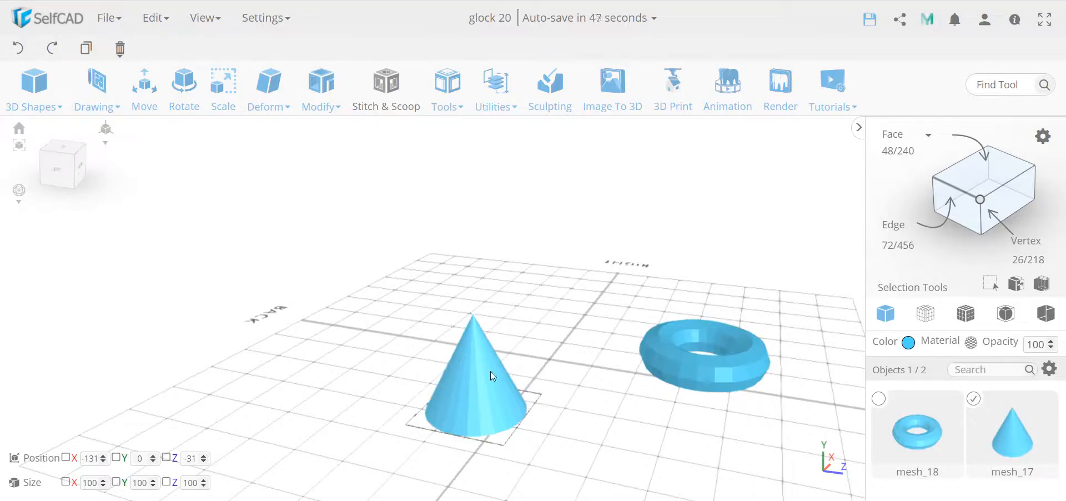
{"action": "left_click", "coordinate": [969, 173]}
{"action": "left_click_drag", "start_coordinate": [540, 436], "coordinate": [178, 404]}
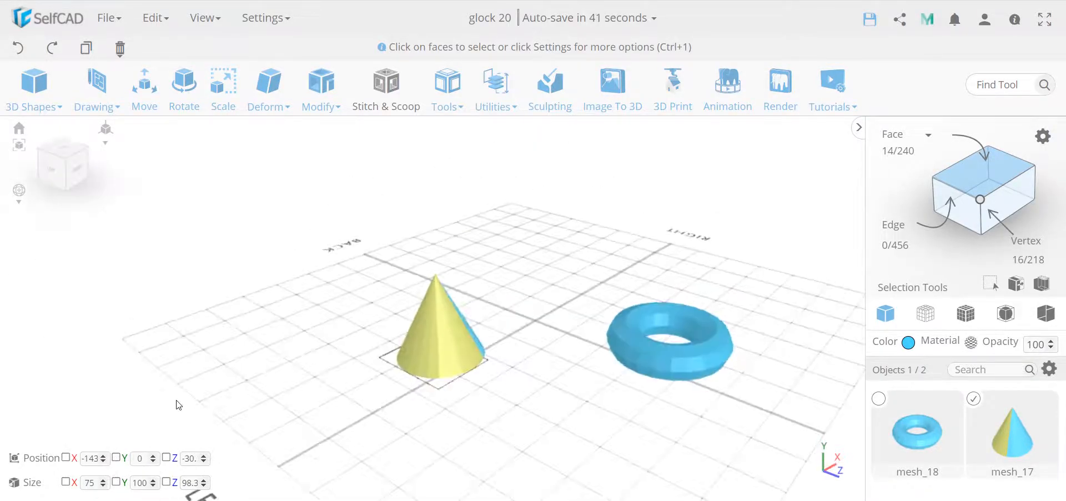
{"action": "left_click", "coordinate": [971, 342]}
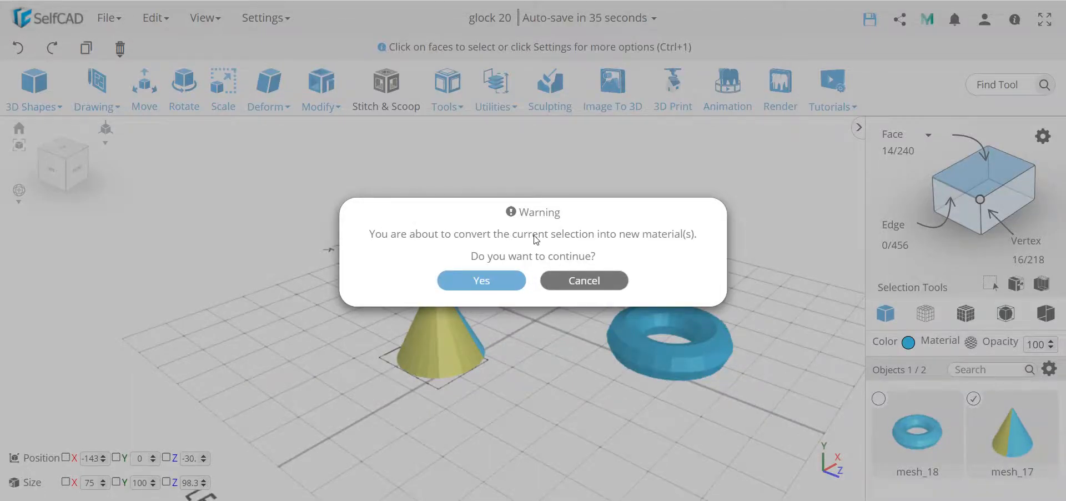
{"action": "left_click", "coordinate": [505, 292]}
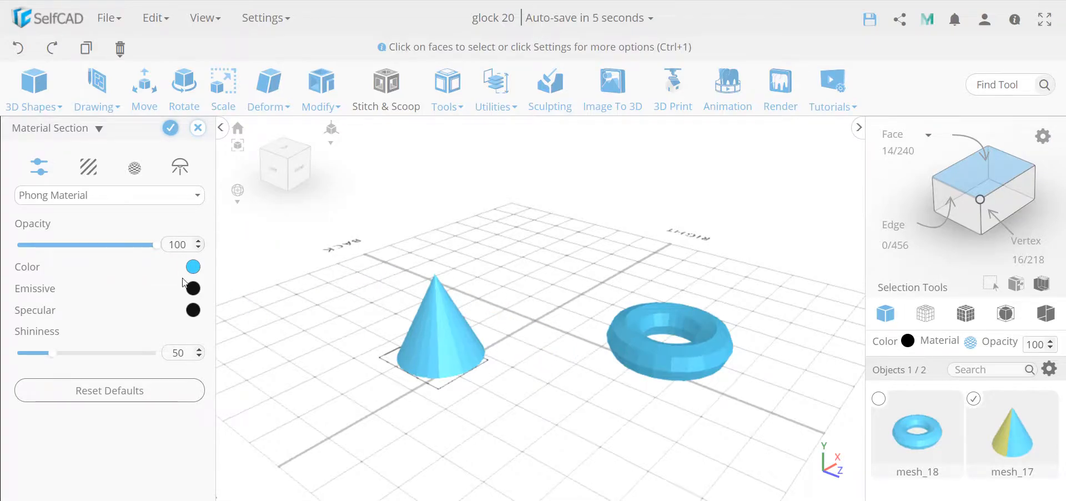
Apply the custom stars-and-stripes flag image as the texture map of the cone's selected faces
{"action": "left_click", "coordinate": [89, 166]}
{"action": "left_click", "coordinate": [44, 204]}
{"action": "left_click", "coordinate": [84, 261]}
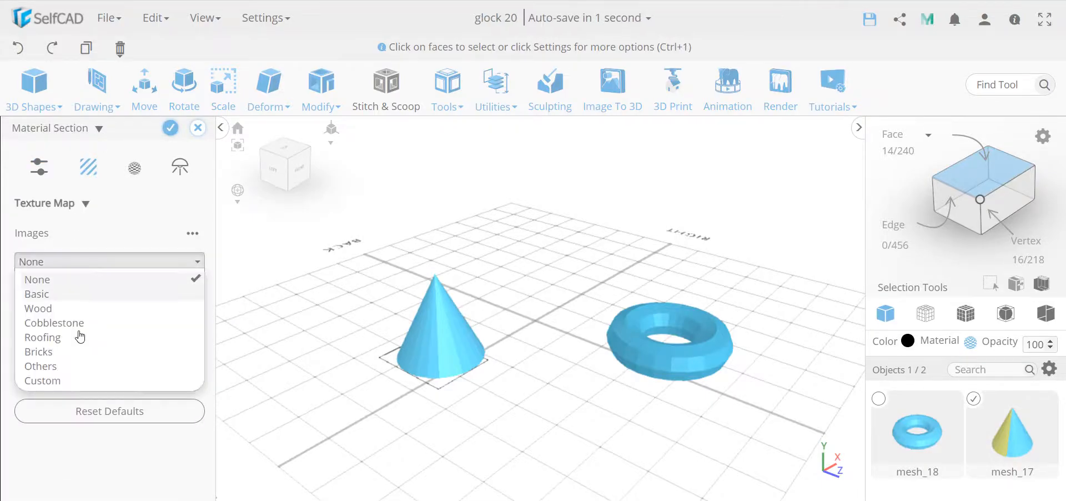
{"action": "left_click", "coordinate": [72, 380]}
{"action": "left_click", "coordinate": [61, 335]}
{"action": "mouse_move", "coordinate": [454, 373]}
{"action": "right_mouse_down"}
{"action": "mouse_move", "coordinate": [615, 338]}
{"action": "mouse_move", "coordinate": [381, 353]}
{"action": "mouse_move", "coordinate": [469, 361]}
{"action": "mouse_move", "coordinate": [442, 380]}
{"action": "right_mouse_up"}
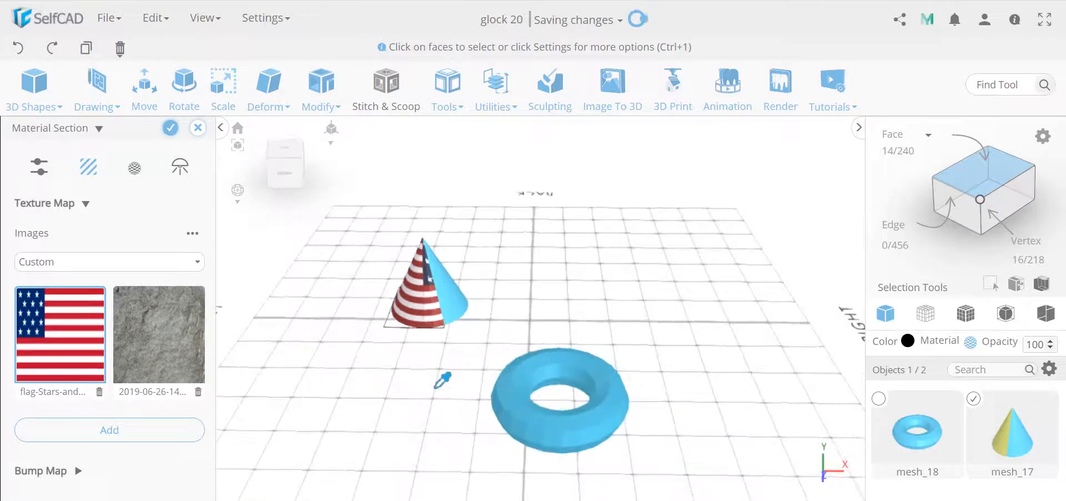
Try the Face UV and Plane UV mappings on the cone's flag-textured faces
{"action": "left_click", "coordinate": [135, 168]}
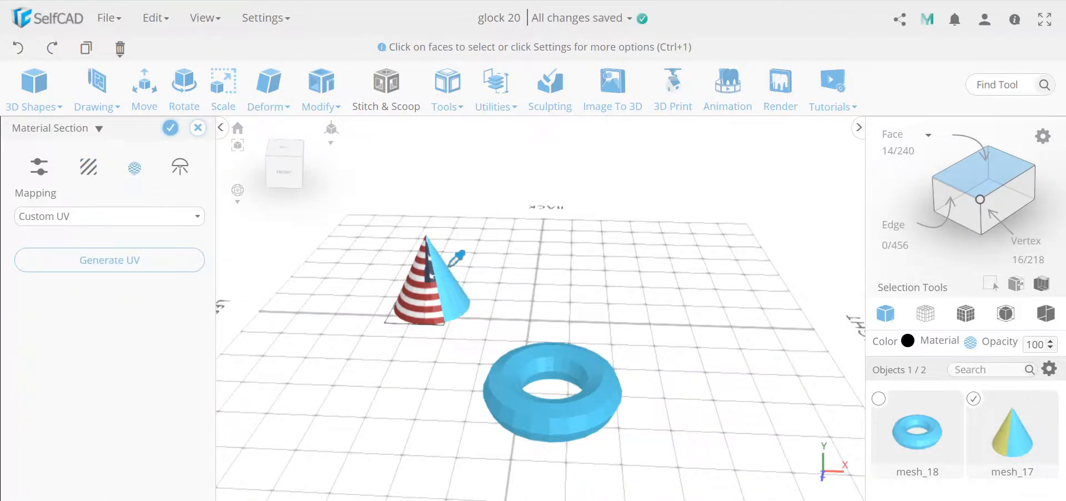
{"action": "left_click", "coordinate": [108, 217]}
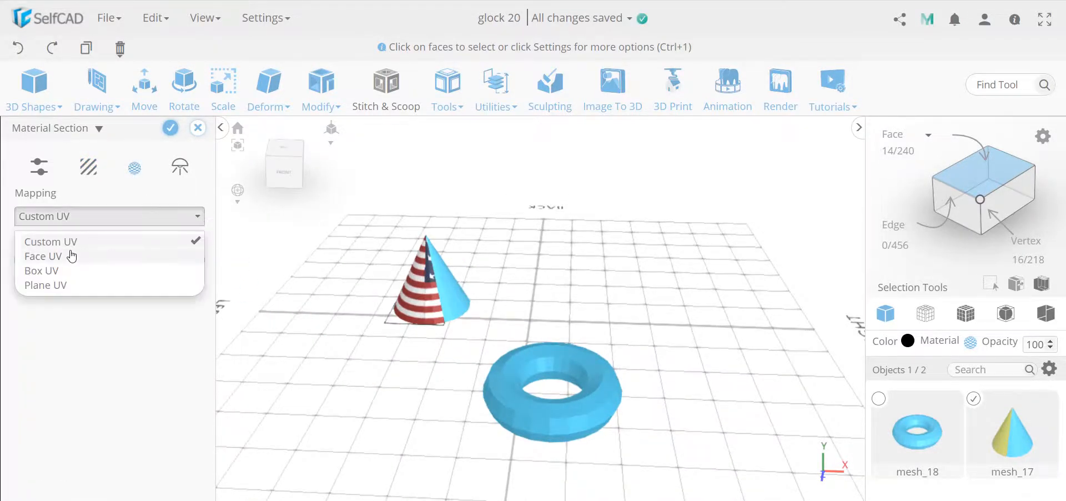
{"action": "left_click", "coordinate": [70, 254]}
{"action": "right_click_drag", "start_coordinate": [325, 295], "coordinate": [475, 273]}
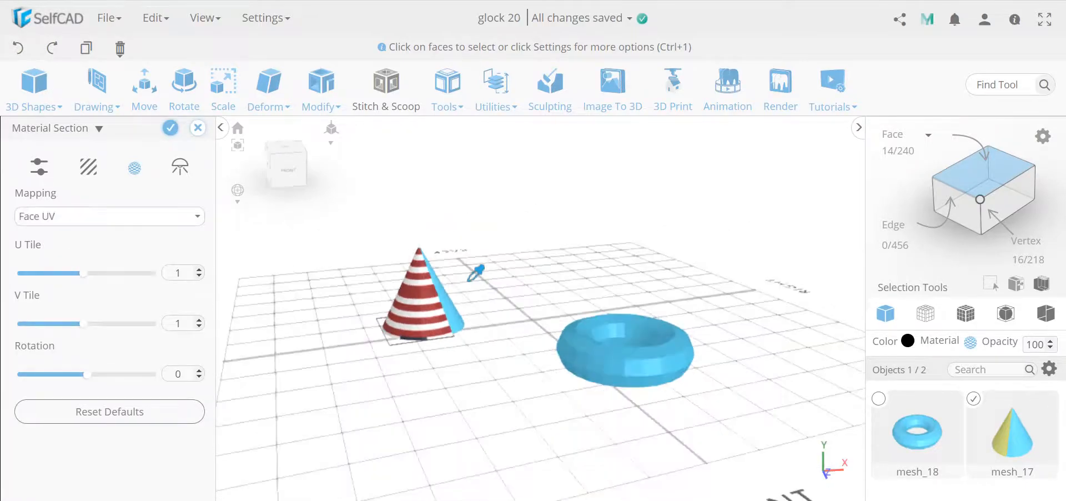
{"action": "left_click", "coordinate": [126, 217]}
{"action": "left_click", "coordinate": [89, 286]}
{"action": "right_click_drag", "start_coordinate": [399, 321], "coordinate": [422, 332]}
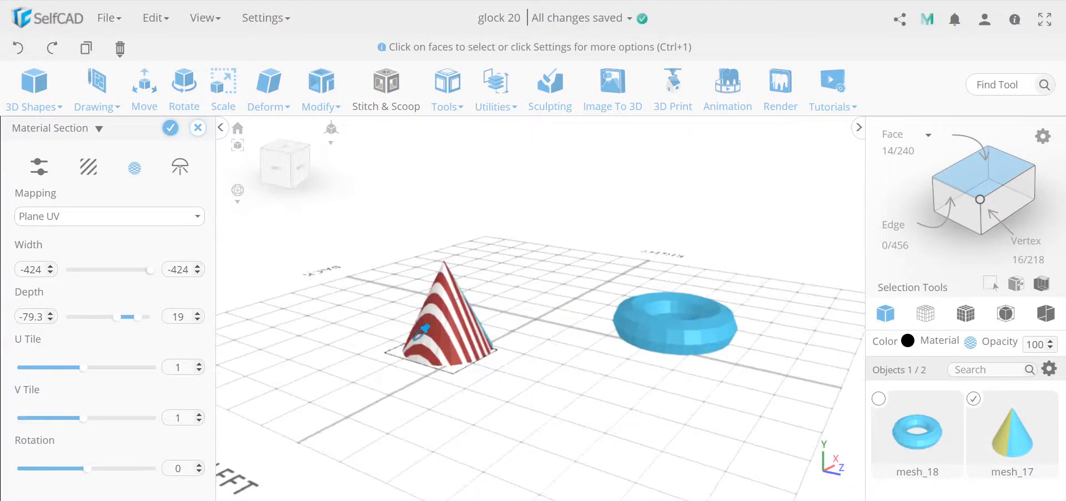
Set the selected cone faces back to Custom UV mapping and generate a new UV layout for them
{"action": "left_click", "coordinate": [105, 216]}
{"action": "left_click", "coordinate": [98, 241]}
{"action": "left_click", "coordinate": [136, 269]}
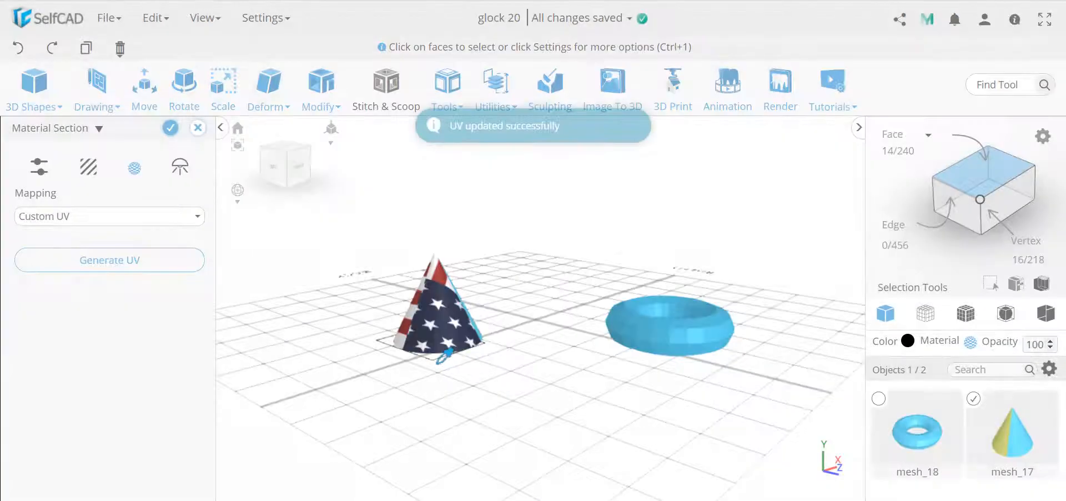
{"action": "mouse_move", "coordinate": [475, 369]}
{"action": "right_mouse_down"}
{"action": "mouse_move", "coordinate": [494, 340]}
{"action": "mouse_move", "coordinate": [668, 331]}
{"action": "mouse_move", "coordinate": [302, 352]}
{"action": "mouse_move", "coordinate": [610, 310]}
{"action": "mouse_move", "coordinate": [524, 315]}
{"action": "mouse_move", "coordinate": [515, 336]}
{"action": "mouse_move", "coordinate": [482, 357]}
{"action": "right_mouse_up"}
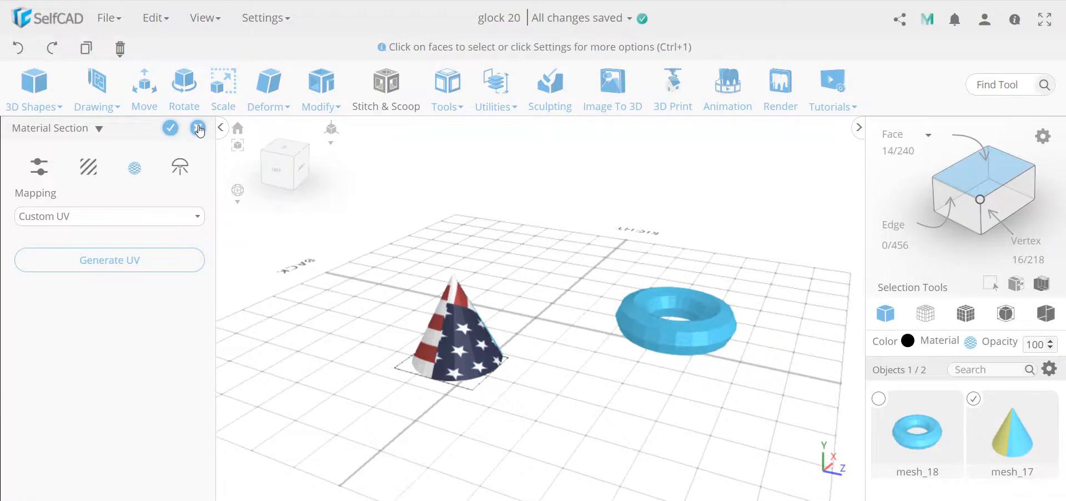
Discard the material changes on the cone's faces and delete the whole cone
{"action": "left_click", "coordinate": [198, 130]}
{"action": "left_click", "coordinate": [516, 296]}
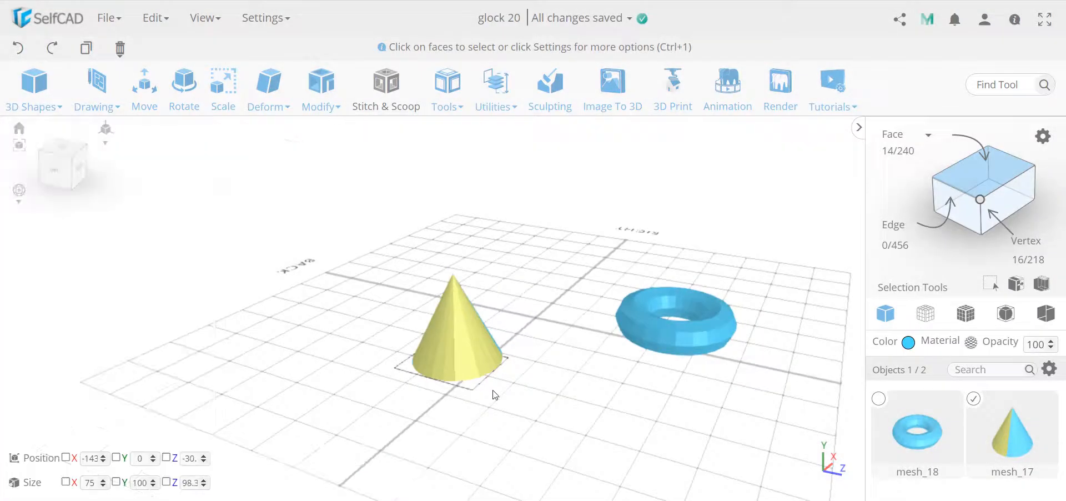
{"action": "left_click", "coordinate": [973, 400]}
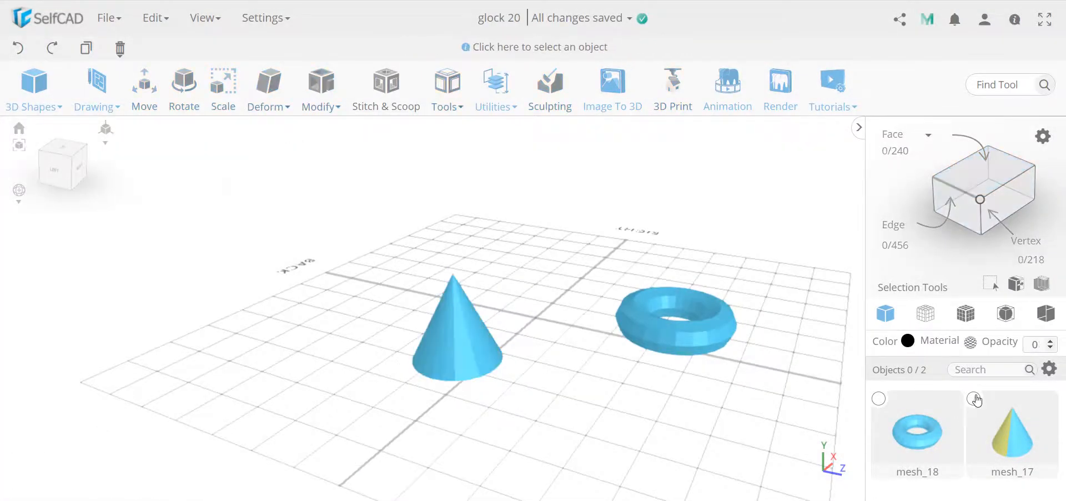
{"action": "key", "text": "Delete"}
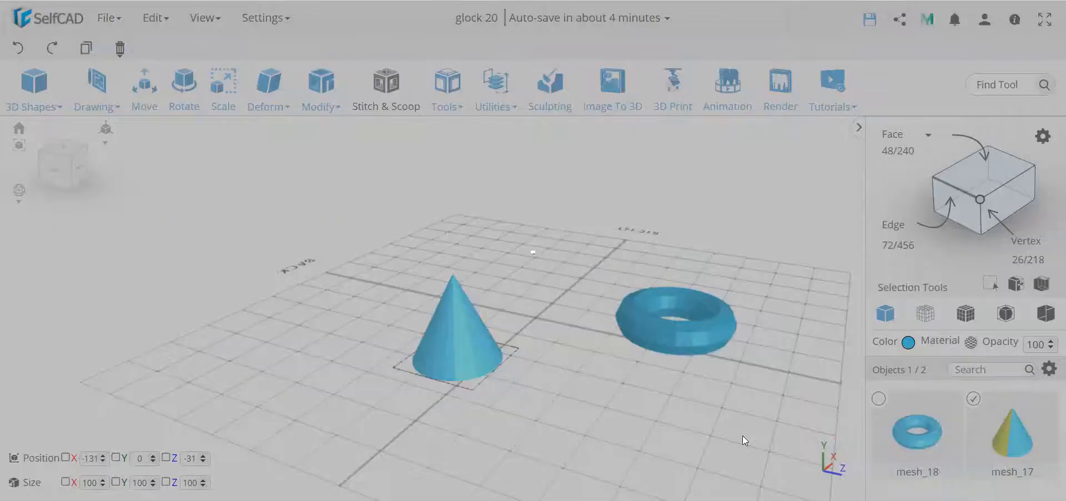
Select the torus and apply the custom grey stone image as its texture map
{"action": "left_click", "coordinate": [696, 345]}
{"action": "left_click_drag", "start_coordinate": [695, 344], "coordinate": [651, 369]}
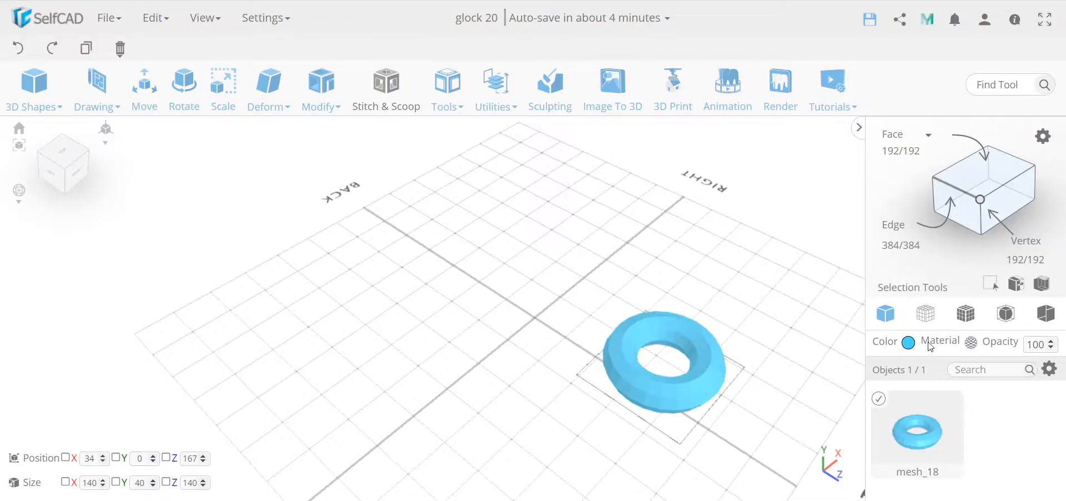
{"action": "left_click", "coordinate": [969, 342]}
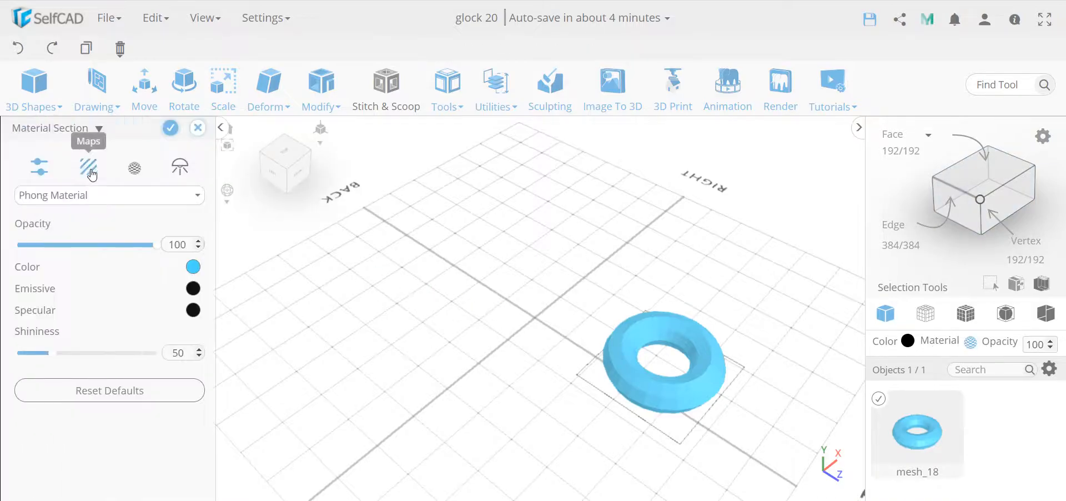
{"action": "left_click", "coordinate": [88, 166]}
{"action": "left_click", "coordinate": [81, 204]}
{"action": "left_click", "coordinate": [83, 261]}
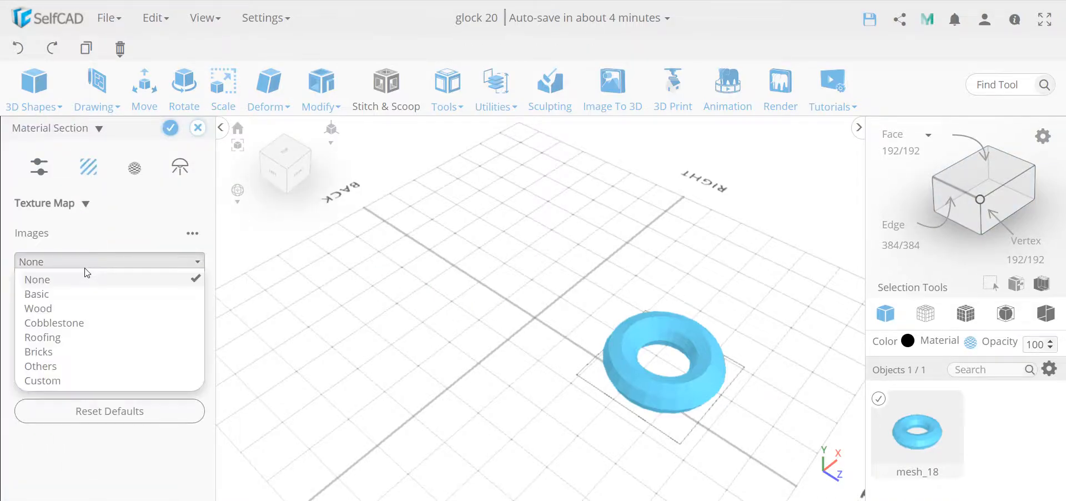
{"action": "left_click", "coordinate": [94, 380]}
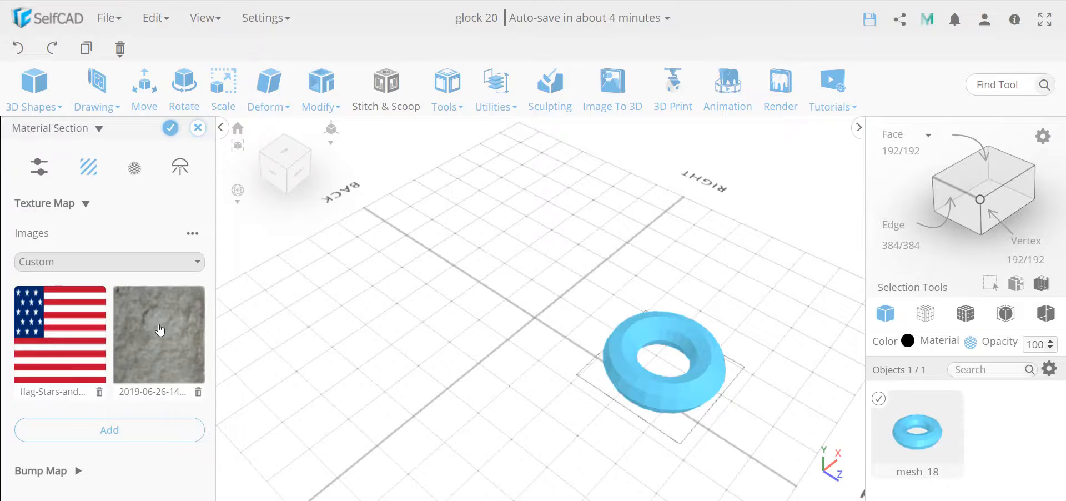
{"action": "left_click", "coordinate": [159, 330]}
{"action": "left_click_drag", "start_coordinate": [641, 429], "coordinate": [653, 396]}
{"action": "scroll", "coordinate": [668, 339], "scroll_direction": "up", "scroll_amount": 4}
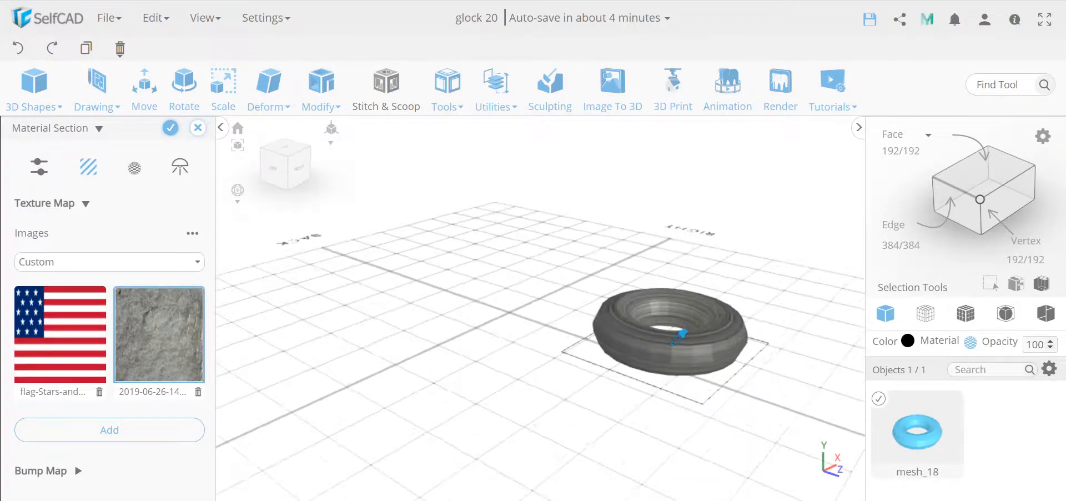
{"action": "scroll", "coordinate": [667, 353], "scroll_direction": "up", "scroll_amount": 2}
{"action": "left_click_drag", "start_coordinate": [667, 353], "coordinate": [466, 367]}
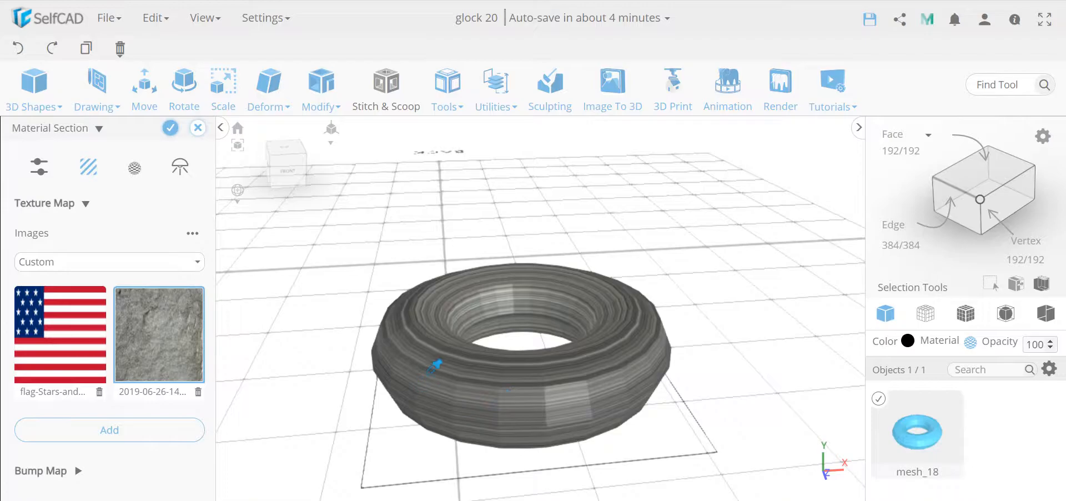
Apply the same custom stone image as the torus's bump map
{"action": "scroll", "coordinate": [85, 447], "scroll_direction": "down", "scroll_amount": 2}
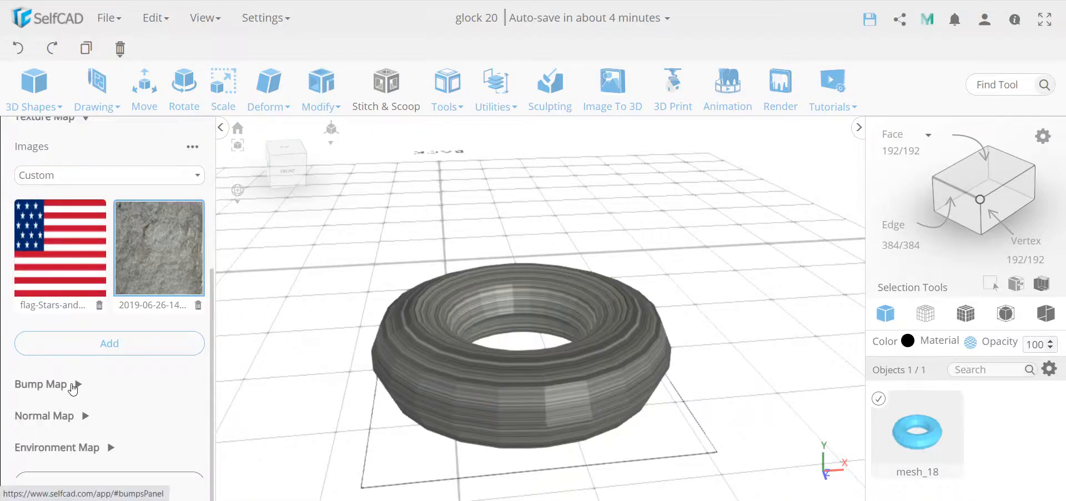
{"action": "left_click", "coordinate": [77, 391]}
{"action": "scroll", "coordinate": [118, 367], "scroll_direction": "down", "scroll_amount": 2}
{"action": "left_click", "coordinate": [123, 342]}
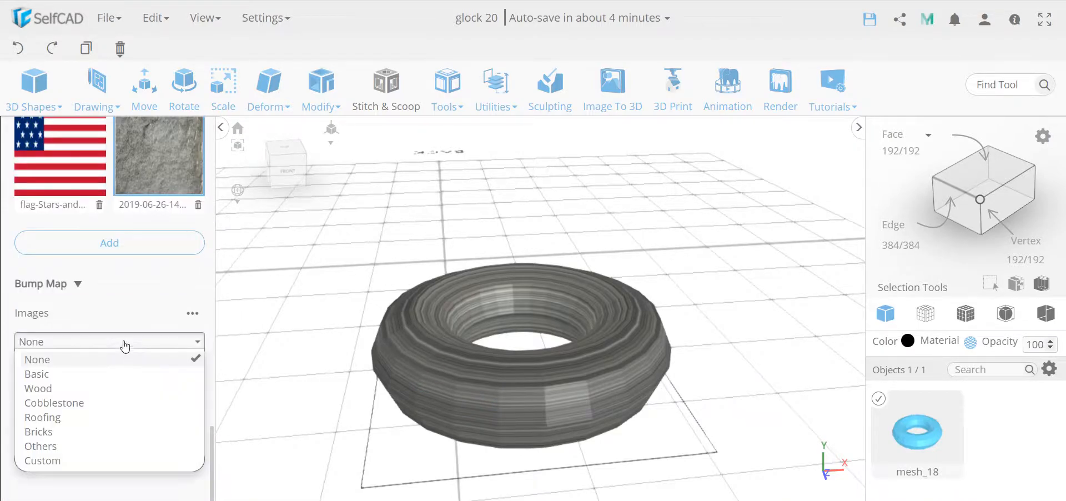
{"action": "left_click", "coordinate": [86, 456]}
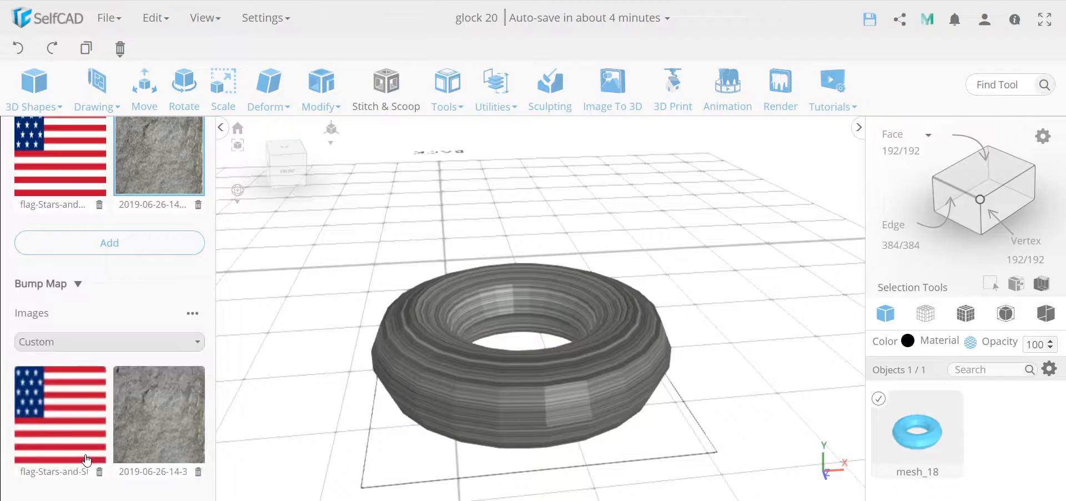
{"action": "left_click", "coordinate": [164, 413]}
{"action": "scroll", "coordinate": [522, 387], "scroll_direction": "up", "scroll_amount": 5}
{"action": "scroll", "coordinate": [525, 387], "scroll_direction": "down", "scroll_amount": 5}
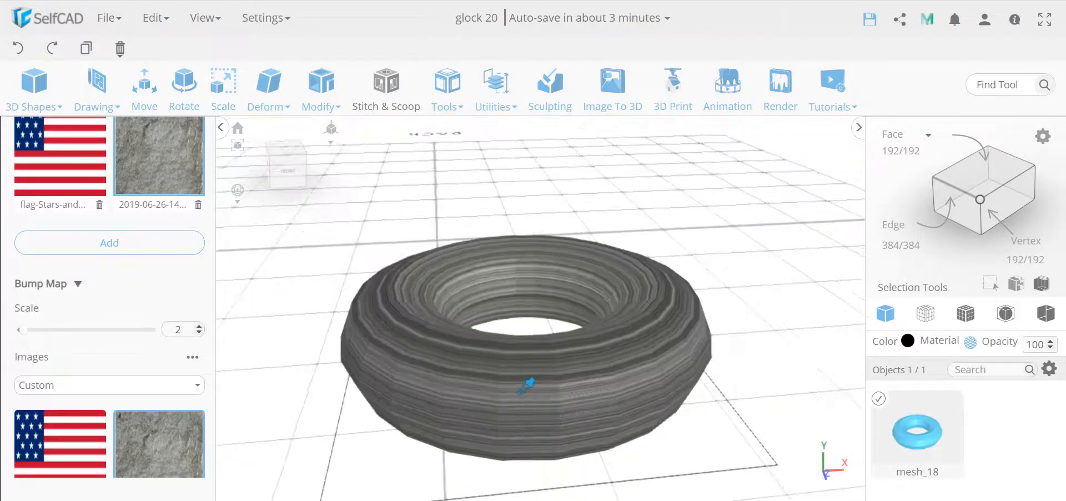
{"action": "scroll", "coordinate": [147, 334], "scroll_direction": "up", "scroll_amount": 4}
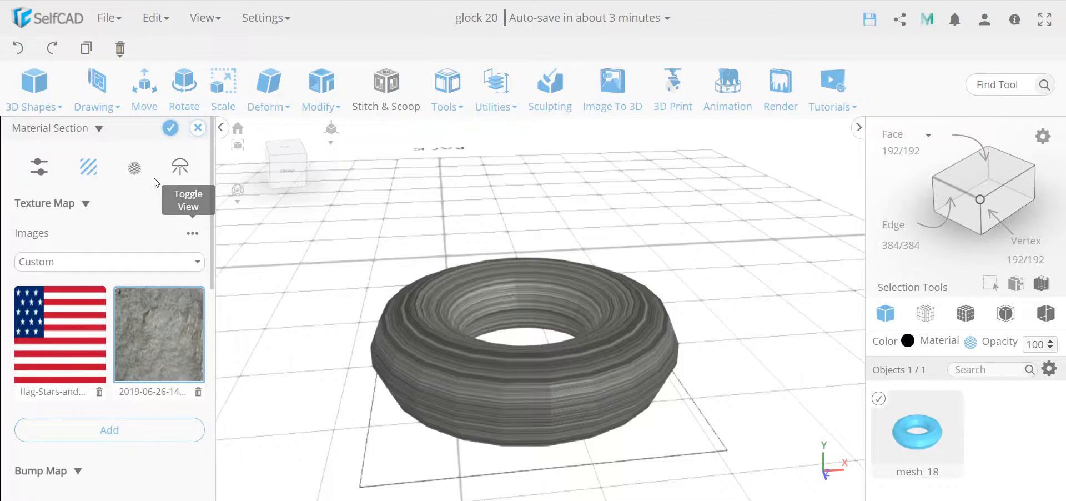
Try the Face UV and Box UV mappings on the stone-textured torus
{"action": "left_click", "coordinate": [134, 168]}
{"action": "left_click", "coordinate": [89, 218]}
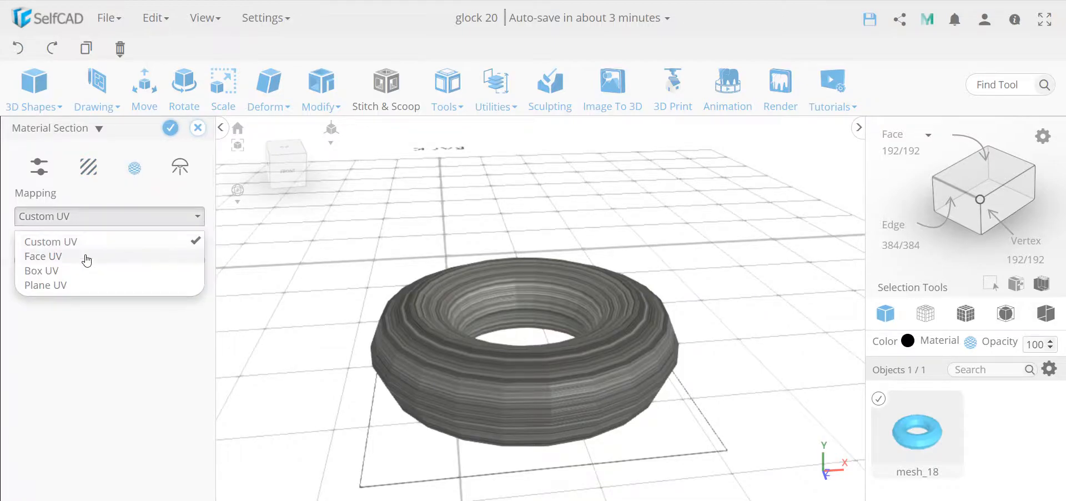
{"action": "left_click", "coordinate": [86, 256]}
{"action": "left_click_drag", "start_coordinate": [391, 320], "coordinate": [547, 345]}
{"action": "scroll", "coordinate": [646, 370], "scroll_direction": "up", "scroll_amount": 5}
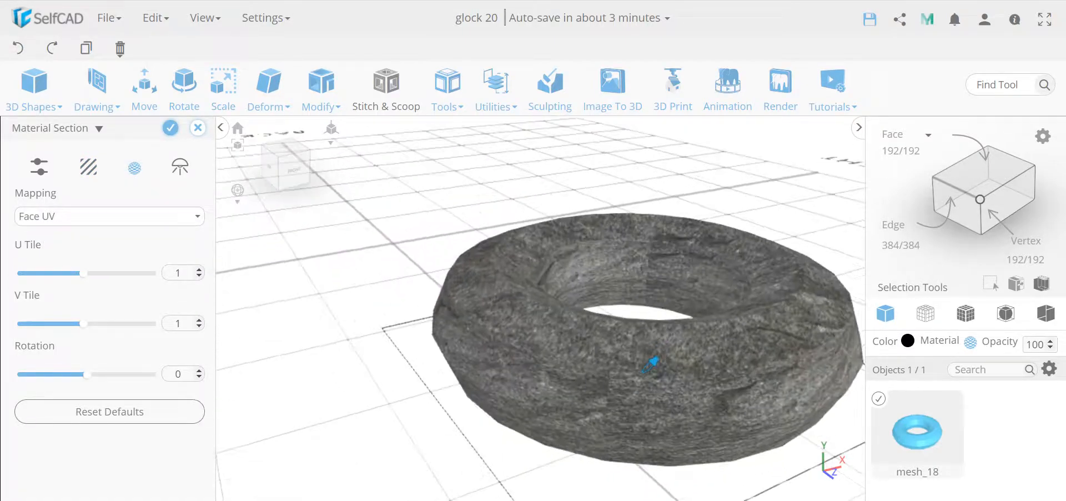
{"action": "left_click_drag", "start_coordinate": [636, 367], "coordinate": [613, 378]}
{"action": "scroll", "coordinate": [609, 377], "scroll_direction": "down", "scroll_amount": 3}
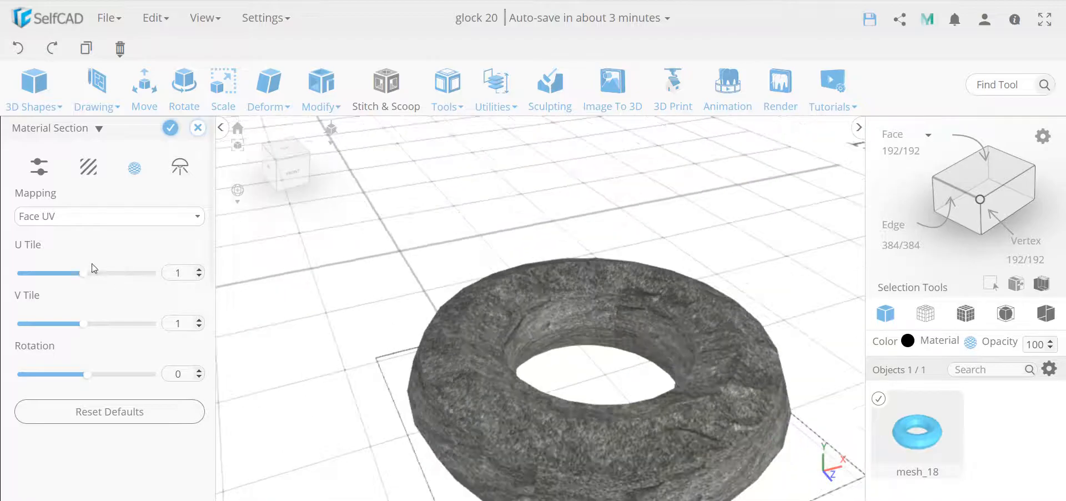
{"action": "left_click", "coordinate": [75, 216]}
{"action": "left_click", "coordinate": [76, 269]}
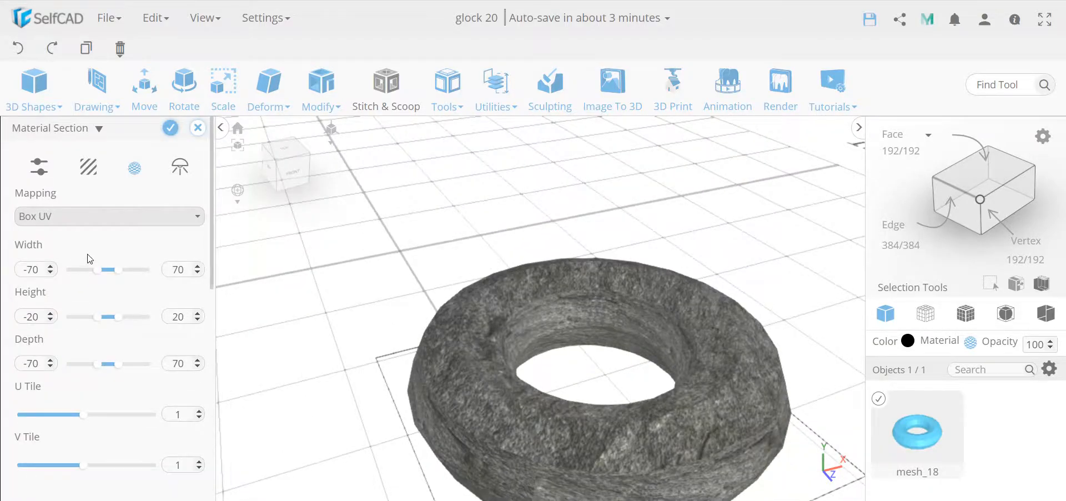
Set the torus back to Custom UV mapping and generate a new UV layout for it
{"action": "left_click", "coordinate": [96, 226]}
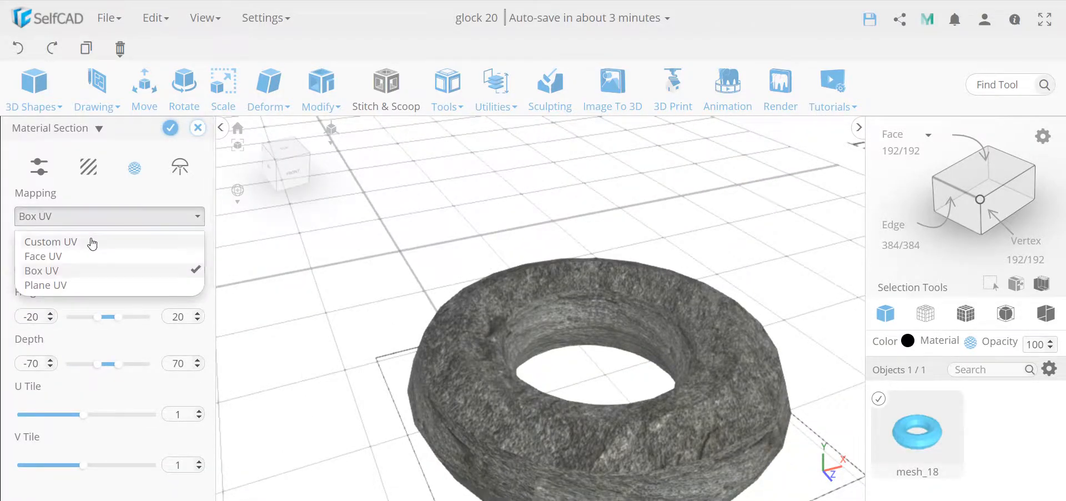
{"action": "left_click", "coordinate": [91, 242]}
{"action": "left_click_drag", "start_coordinate": [484, 348], "coordinate": [483, 321]}
{"action": "left_click", "coordinate": [94, 260]}
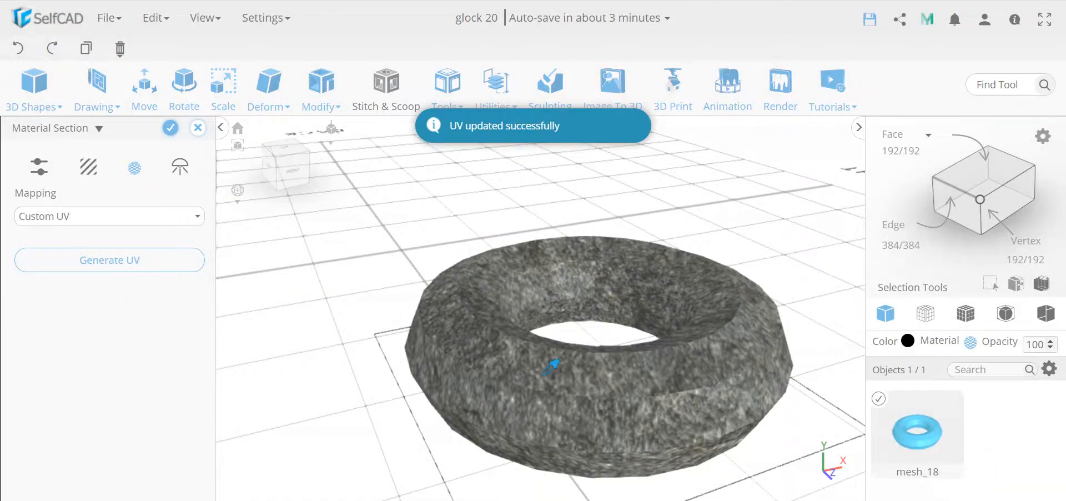
{"action": "scroll", "coordinate": [543, 372], "scroll_direction": "up", "scroll_amount": 3}
{"action": "scroll", "coordinate": [497, 364], "scroll_direction": "down", "scroll_amount": 4}
{"action": "left_click_drag", "start_coordinate": [490, 370], "coordinate": [572, 382]}
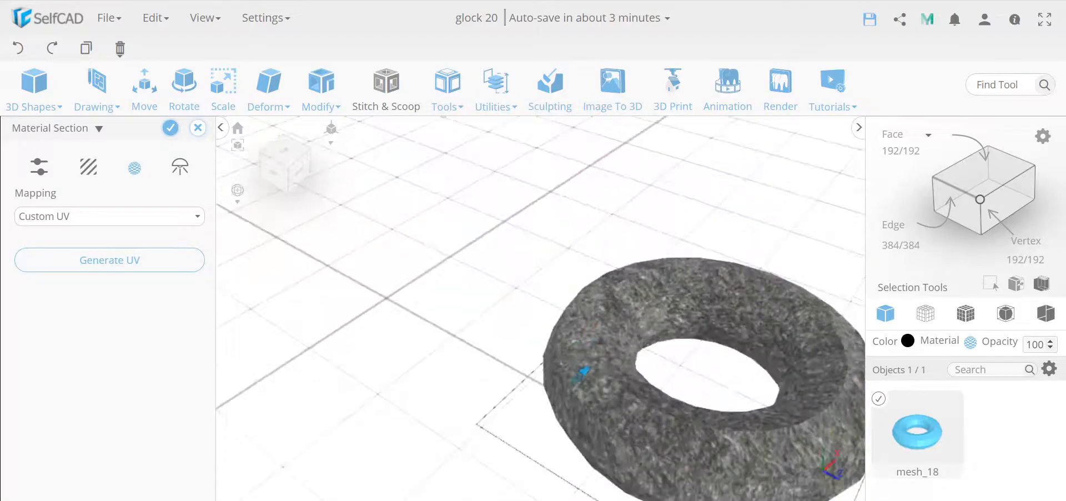
Apply the custom stone image as the torus's normal map and inspect the surface
{"action": "left_click", "coordinate": [89, 167]}
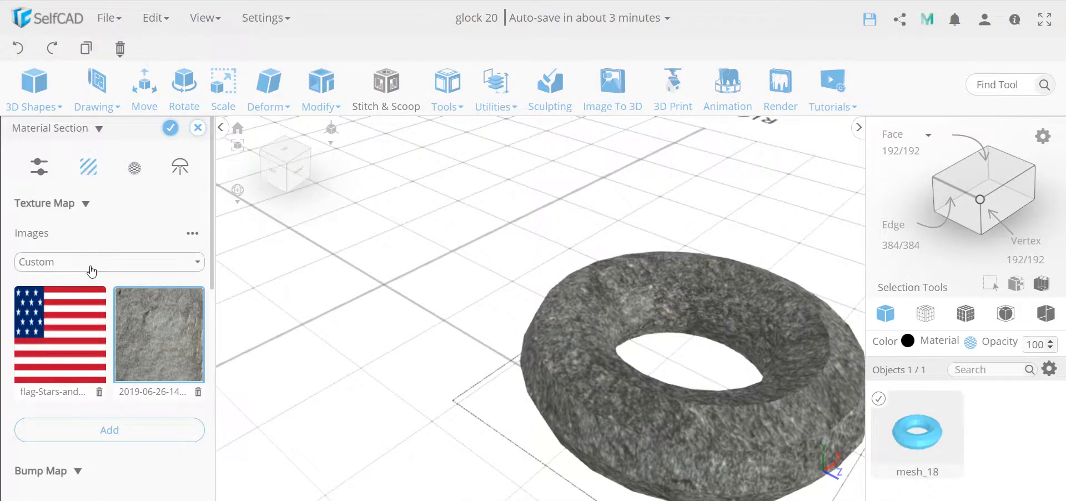
{"action": "scroll", "coordinate": [100, 275], "scroll_direction": "down", "scroll_amount": 5}
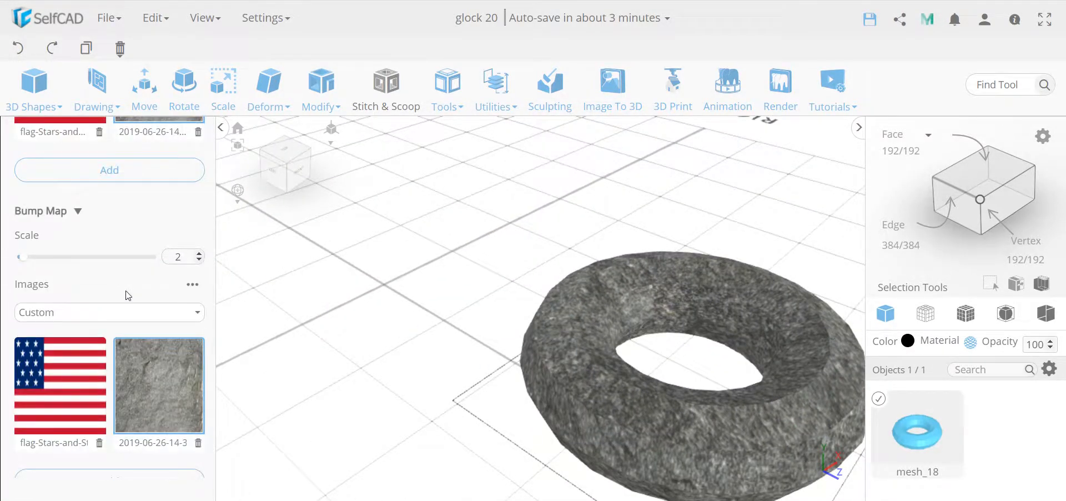
{"action": "left_click", "coordinate": [109, 309]}
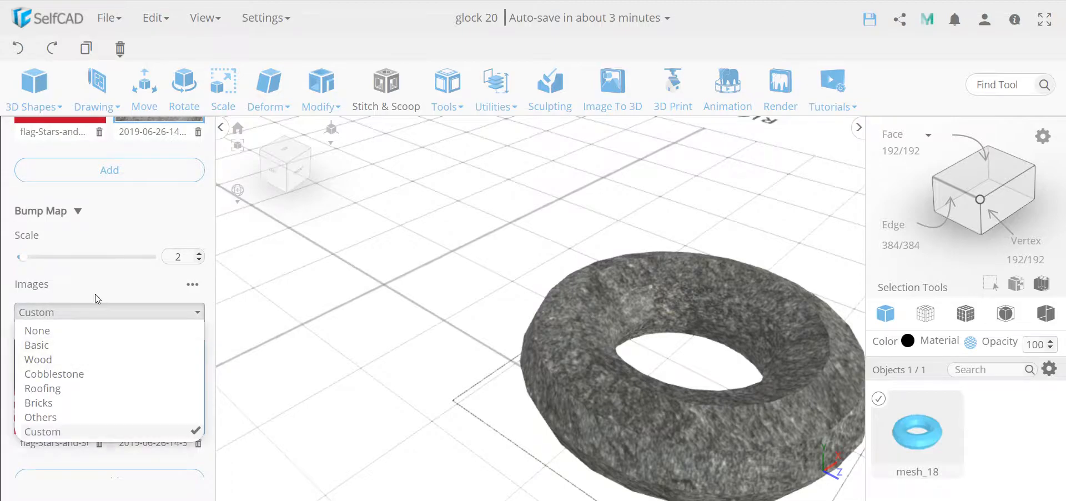
{"action": "left_click", "coordinate": [97, 299]}
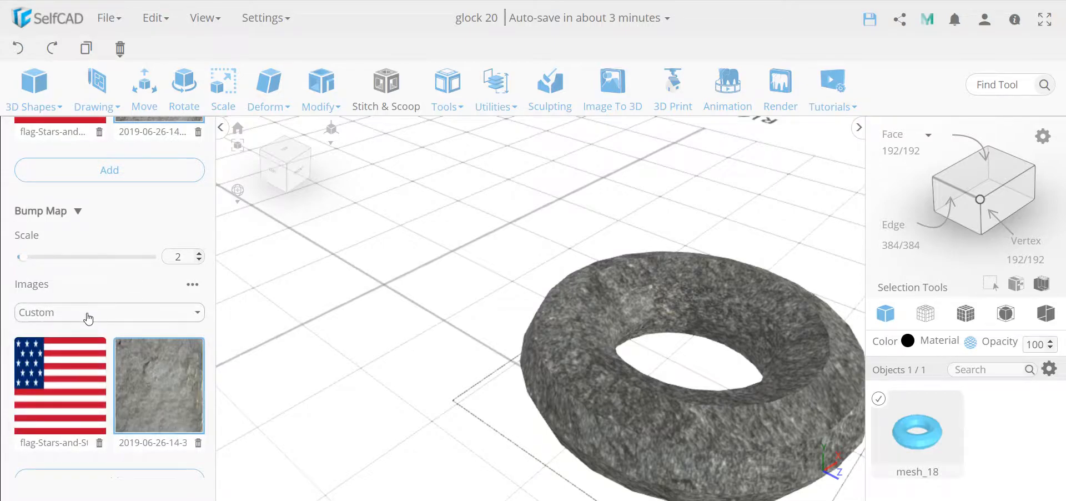
{"action": "scroll", "coordinate": [90, 312], "scroll_direction": "down", "scroll_amount": 3}
{"action": "left_click", "coordinate": [111, 398]}
{"action": "scroll", "coordinate": [114, 397], "scroll_direction": "down", "scroll_amount": 2}
{"action": "left_click", "coordinate": [118, 375]}
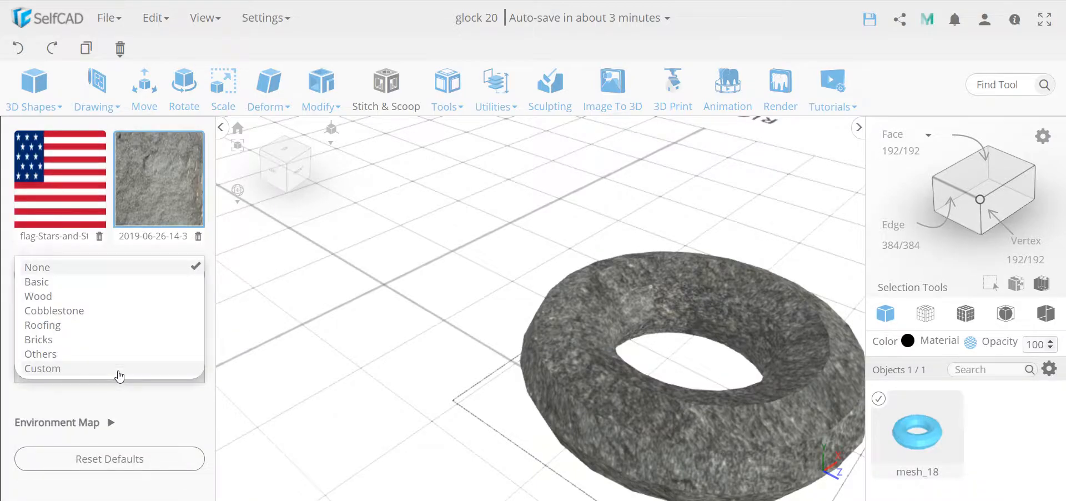
{"action": "left_click", "coordinate": [118, 369]}
{"action": "left_click", "coordinate": [170, 423]}
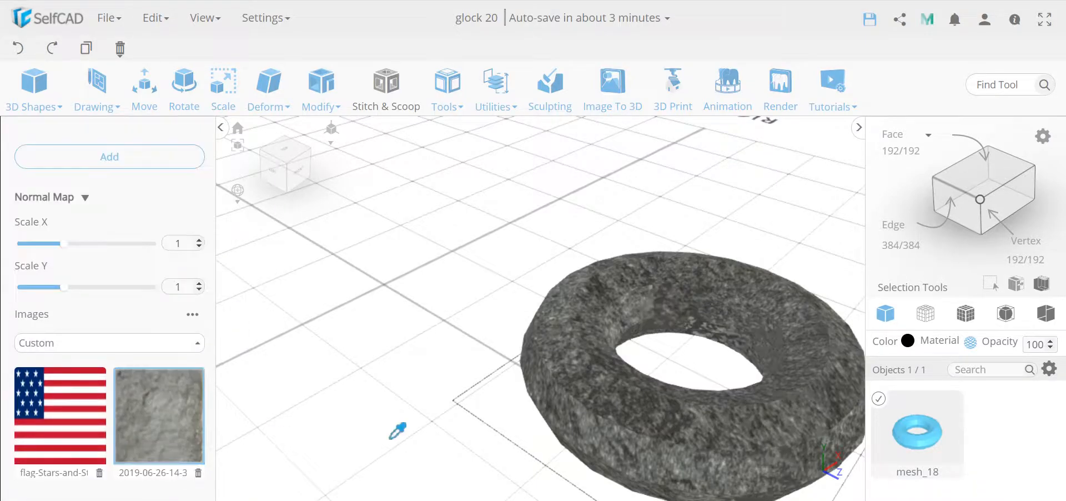
{"action": "scroll", "coordinate": [642, 381], "scroll_direction": "up", "scroll_amount": 5}
{"action": "scroll", "coordinate": [522, 367], "scroll_direction": "down", "scroll_amount": 5}
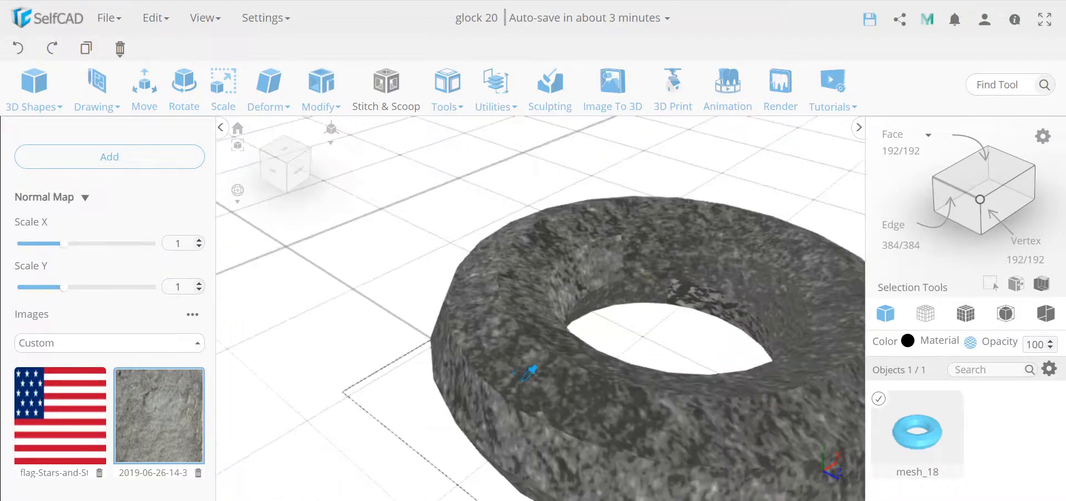
{"action": "left_click_drag", "start_coordinate": [543, 357], "coordinate": [425, 362]}
{"action": "scroll", "coordinate": [189, 167], "scroll_direction": "up", "scroll_amount": 10}
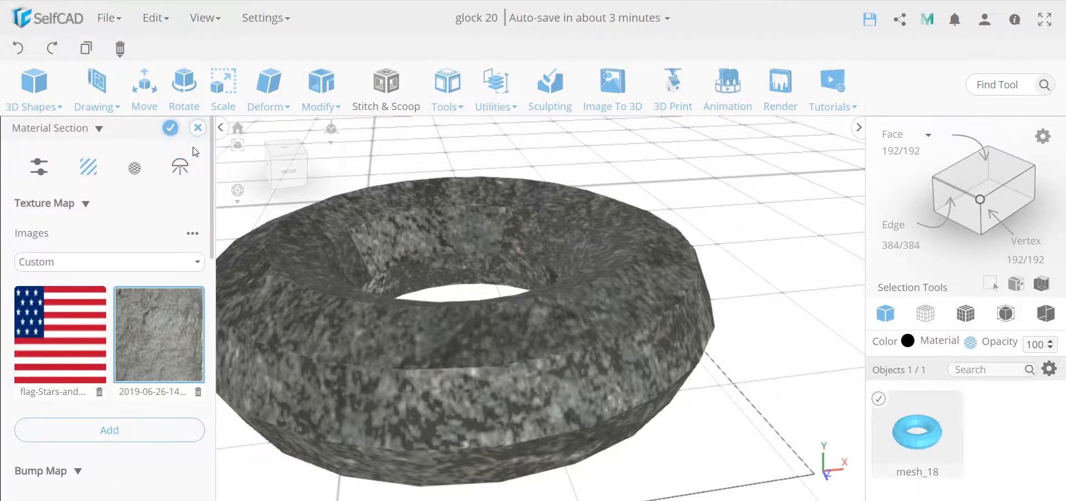
Discard the torus's stone material changes and apply the Wood 1 image as its texture map
{"action": "left_click", "coordinate": [198, 128]}
{"action": "left_click", "coordinate": [520, 296]}
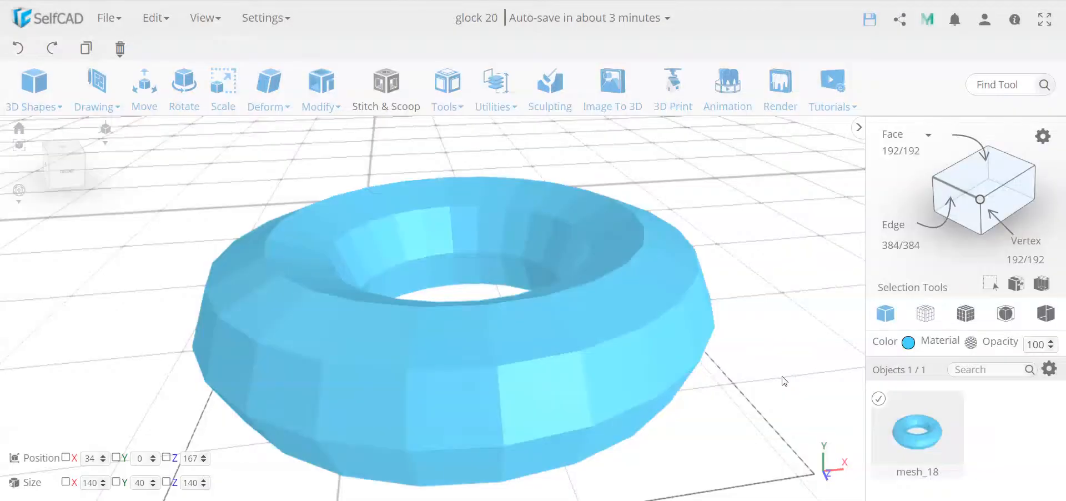
{"action": "left_click", "coordinate": [971, 342]}
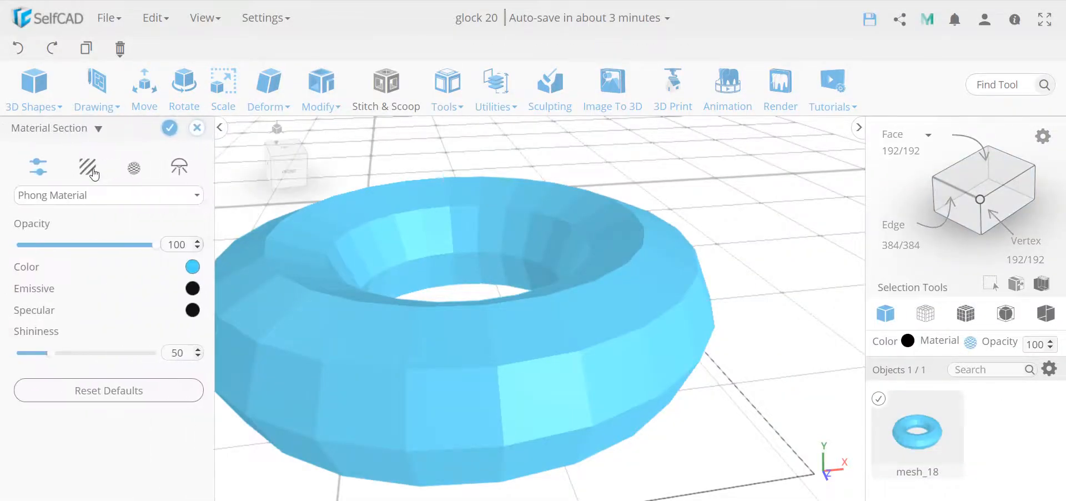
{"action": "left_click", "coordinate": [86, 172]}
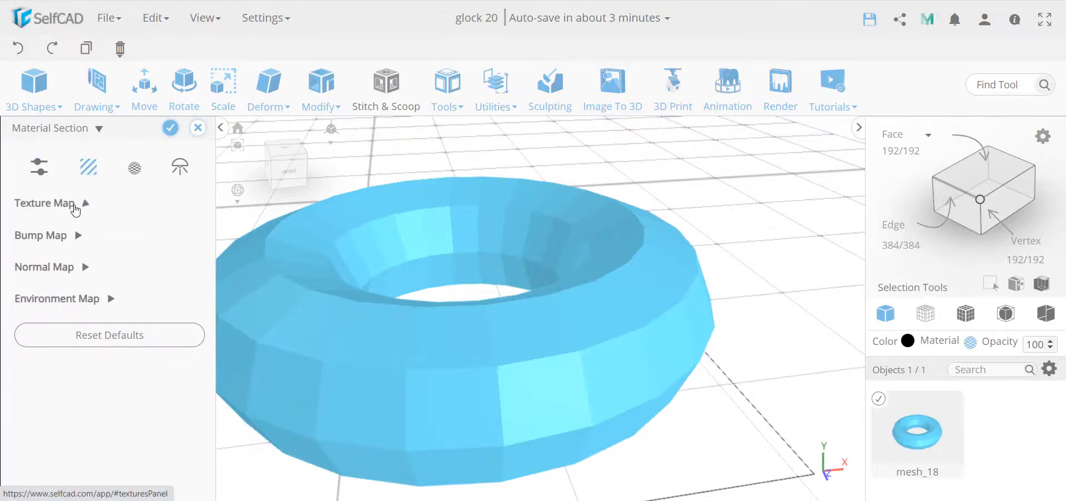
{"action": "left_click", "coordinate": [77, 204]}
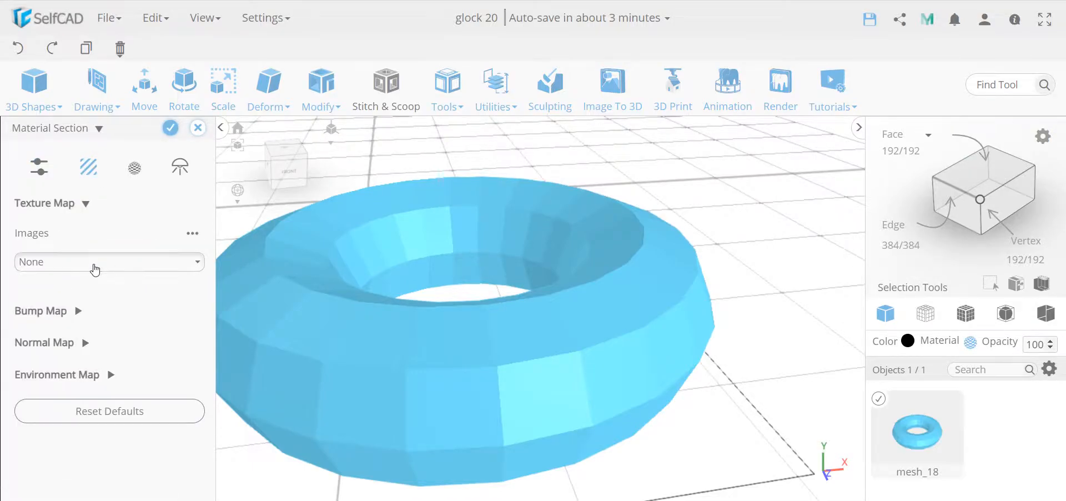
{"action": "left_click", "coordinate": [95, 263]}
{"action": "left_click", "coordinate": [80, 309]}
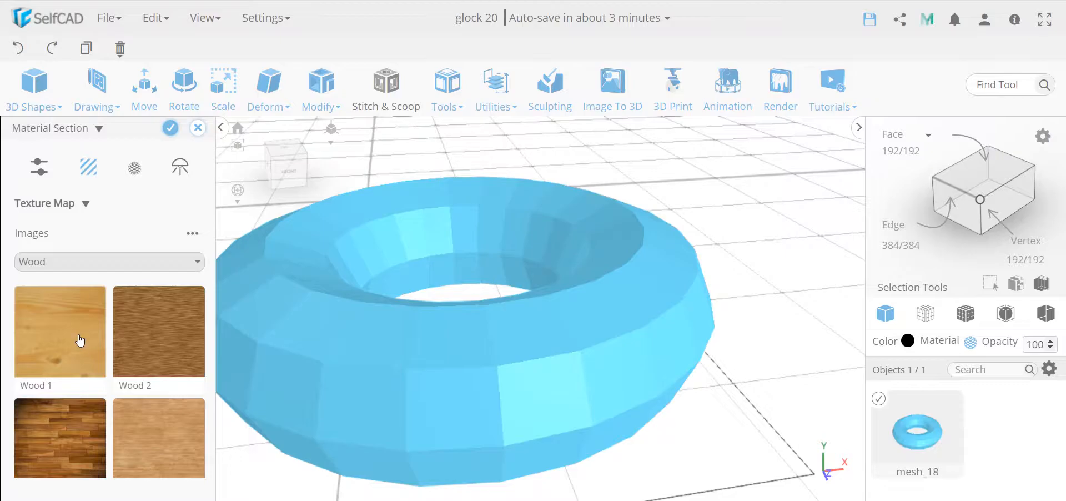
{"action": "left_click", "coordinate": [80, 339]}
{"action": "left_click_drag", "start_coordinate": [244, 350], "coordinate": [418, 380]}
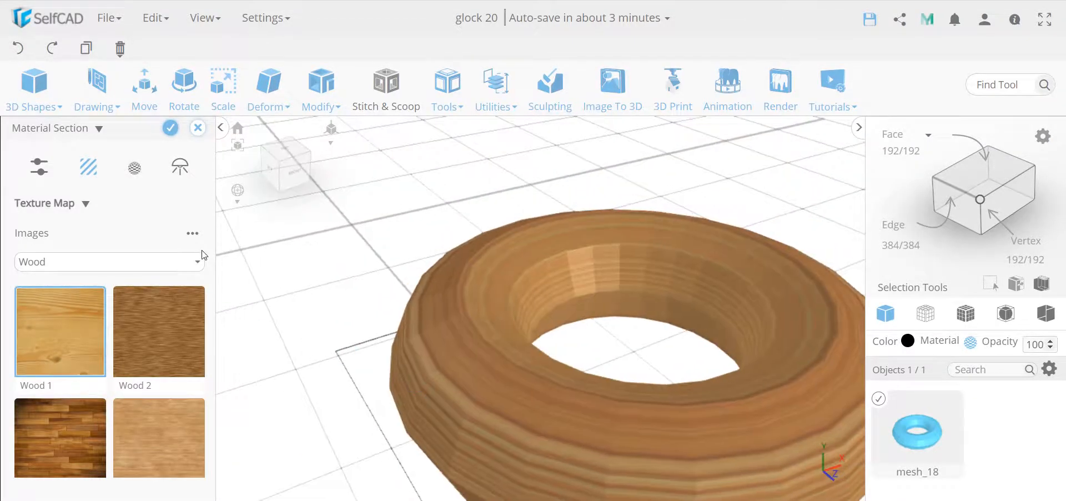
Generate a new UV layout for the wood-textured torus with Custom UV mapping
{"action": "left_click", "coordinate": [131, 169]}
{"action": "left_click", "coordinate": [109, 261]}
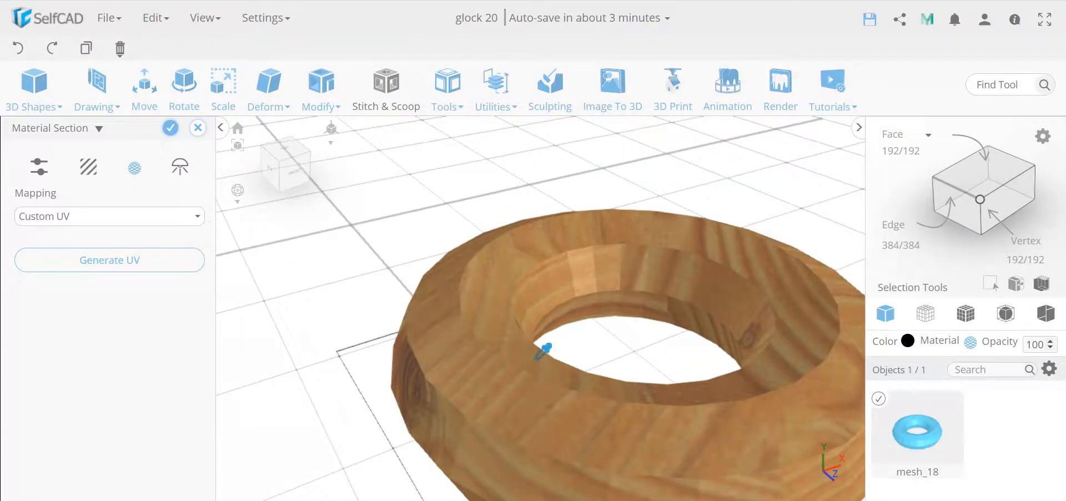
{"action": "left_click_drag", "start_coordinate": [542, 352], "coordinate": [515, 328]}
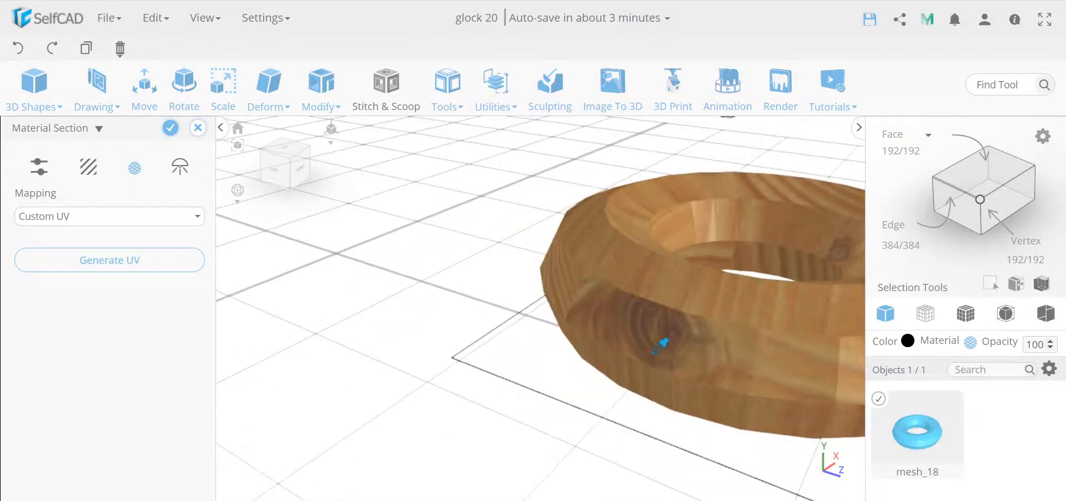
Apply the Wood 1 image from the Wood set as the torus's bump map
{"action": "left_click", "coordinate": [88, 166]}
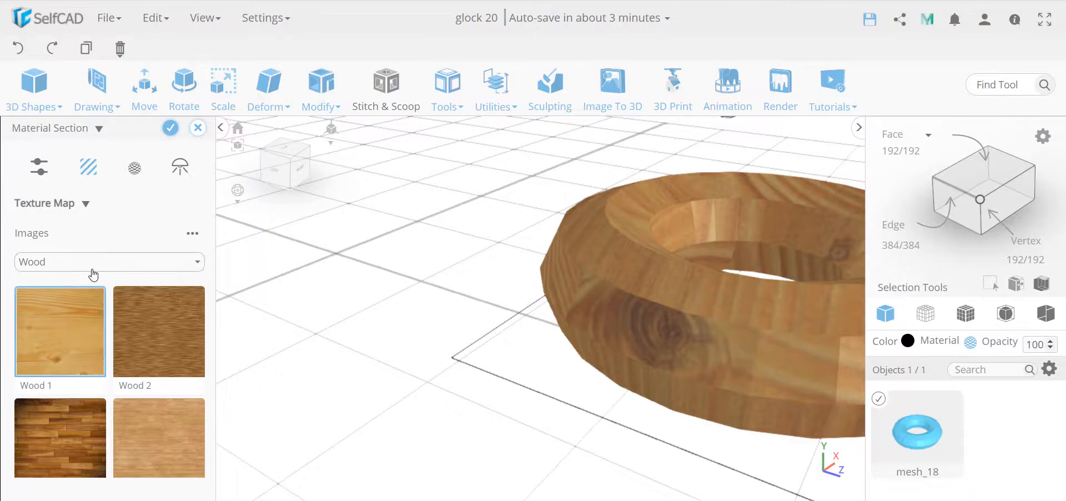
{"action": "scroll", "coordinate": [100, 278], "scroll_direction": "down", "scroll_amount": 3}
{"action": "left_click", "coordinate": [77, 361]}
{"action": "scroll", "coordinate": [93, 382], "scroll_direction": "down", "scroll_amount": 2}
{"action": "left_click", "coordinate": [103, 341]}
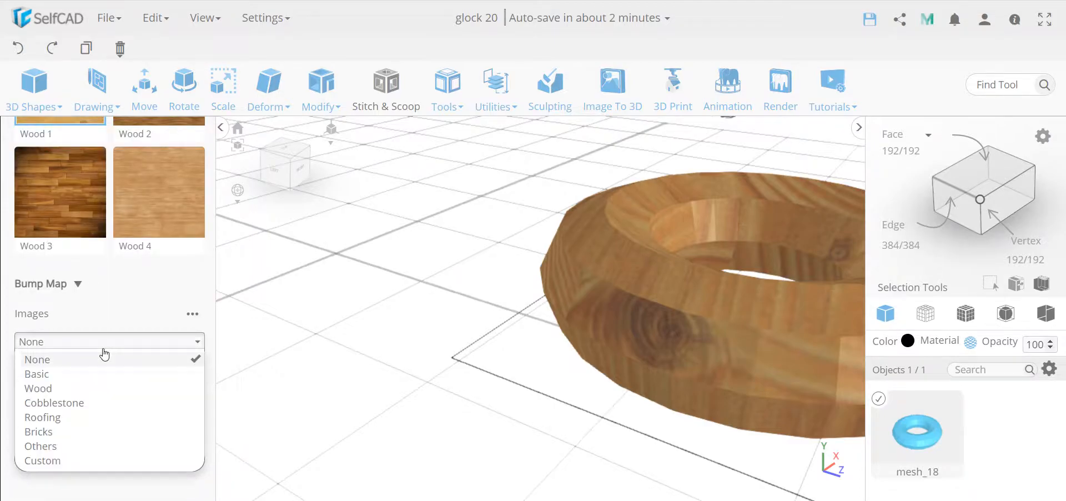
{"action": "left_click", "coordinate": [86, 389]}
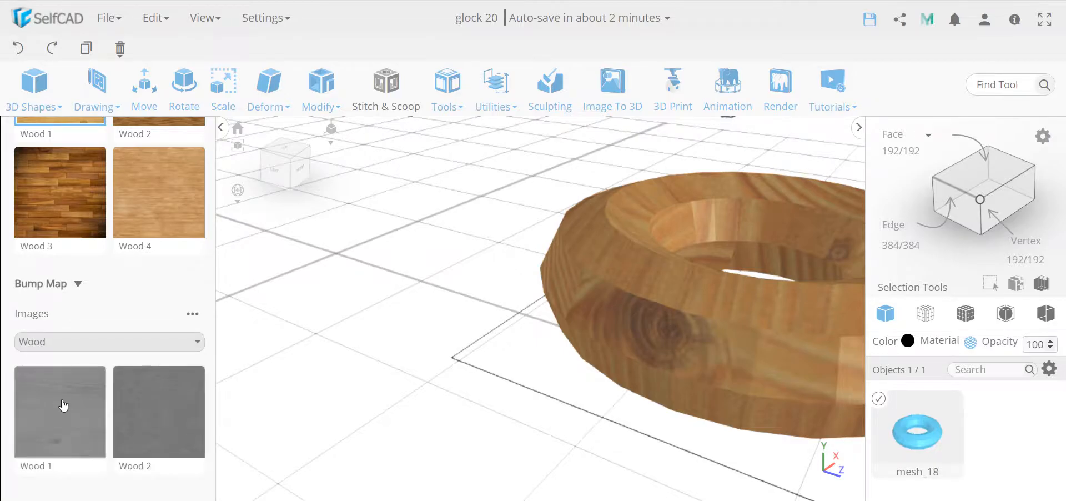
{"action": "left_click", "coordinate": [63, 408]}
{"action": "scroll", "coordinate": [75, 406], "scroll_direction": "down", "scroll_amount": 5}
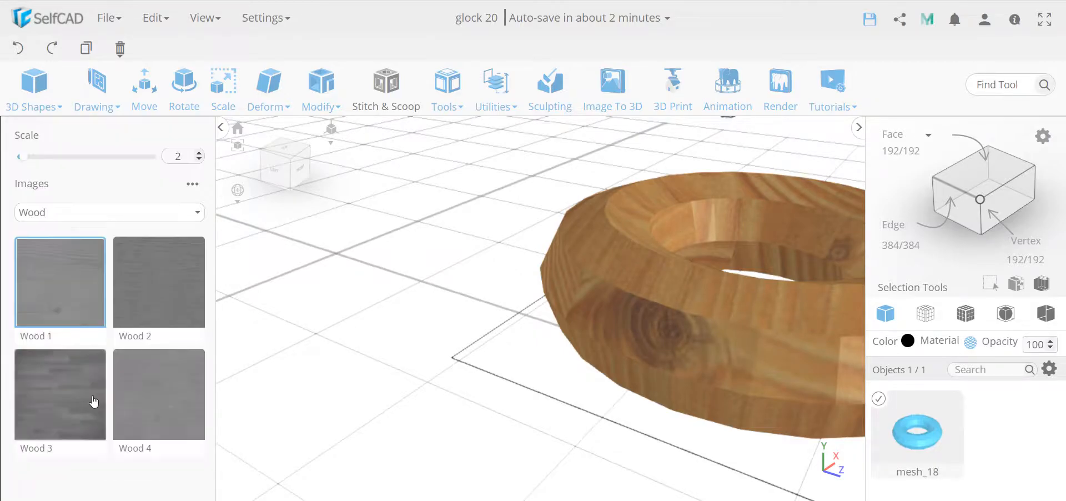
Apply the Wood 1 image from the Wood set as the torus's normal map
{"action": "scroll", "coordinate": [92, 402], "scroll_direction": "down", "scroll_amount": 2}
{"action": "left_click", "coordinate": [78, 393]}
{"action": "scroll", "coordinate": [78, 399], "scroll_direction": "down", "scroll_amount": 2}
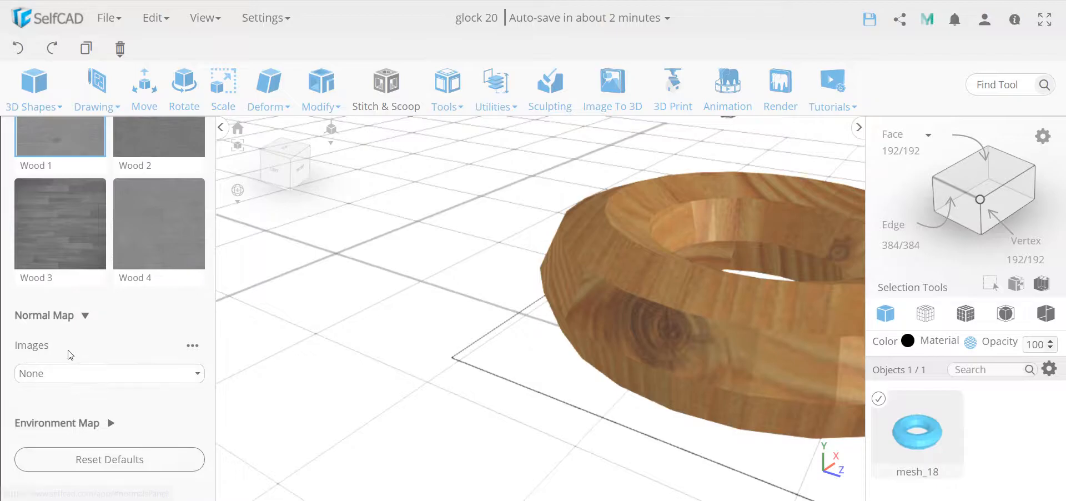
{"action": "left_click", "coordinate": [70, 372]}
{"action": "left_click", "coordinate": [69, 368]}
{"action": "scroll", "coordinate": [76, 395], "scroll_direction": "down", "scroll_amount": 3}
{"action": "scroll", "coordinate": [81, 402], "scroll_direction": "up", "scroll_amount": 6}
{"action": "scroll", "coordinate": [74, 385], "scroll_direction": "down", "scroll_amount": 6}
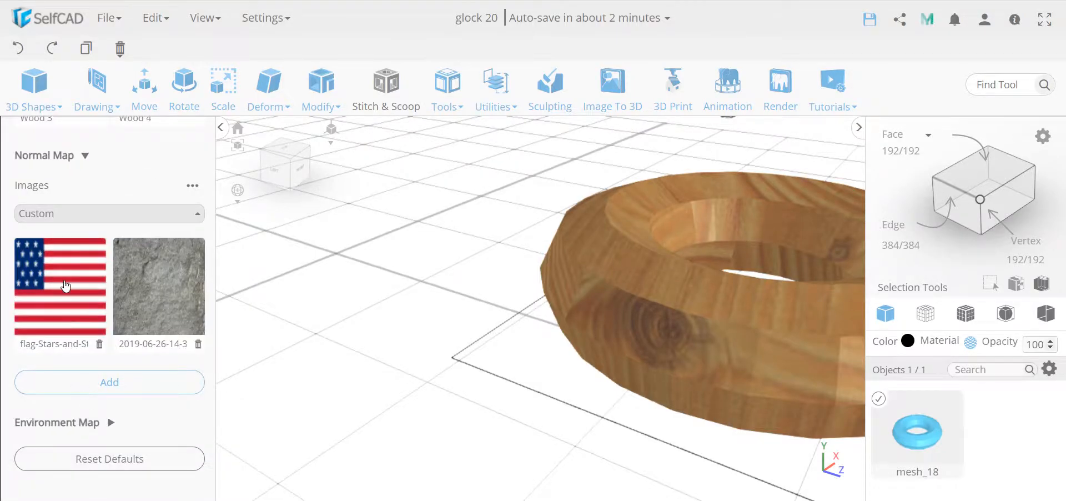
{"action": "left_click", "coordinate": [73, 215]}
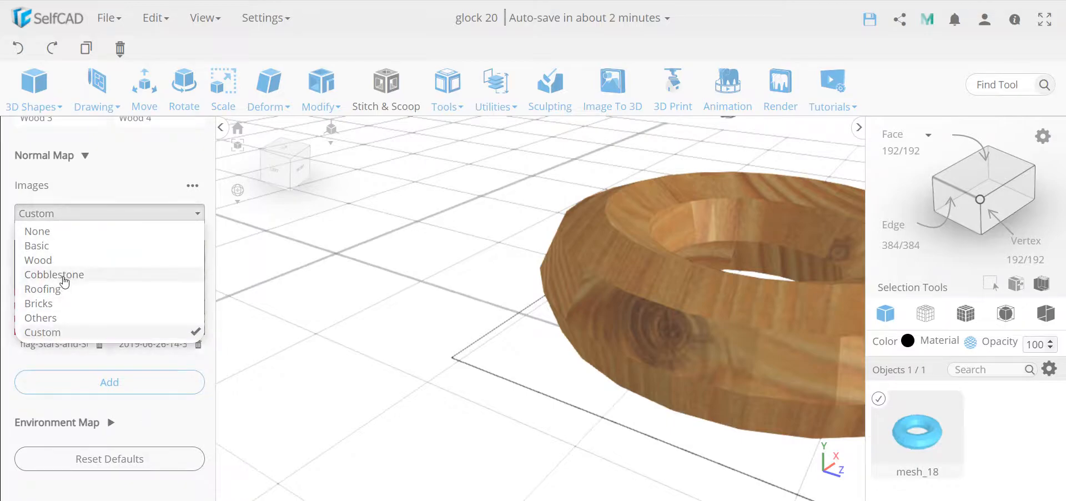
{"action": "left_click", "coordinate": [63, 261]}
{"action": "left_click", "coordinate": [71, 308]}
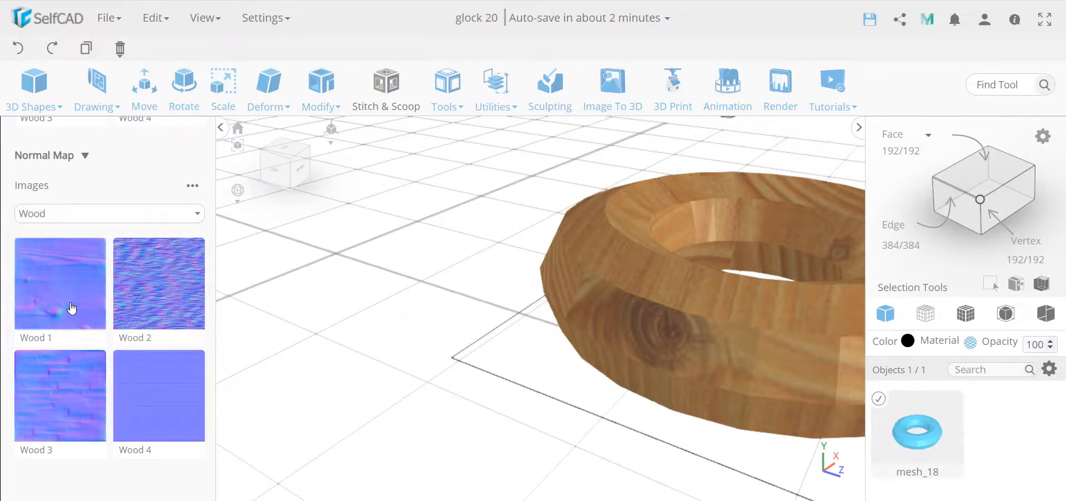
Compare the wood normal map options for the torus, keep Wood 1 and inspect the surface up close
{"action": "scroll", "coordinate": [72, 308], "scroll_direction": "down", "scroll_amount": 1}
{"action": "scroll", "coordinate": [622, 322], "scroll_direction": "up", "scroll_amount": 5}
{"action": "scroll", "coordinate": [650, 344], "scroll_direction": "down", "scroll_amount": 3}
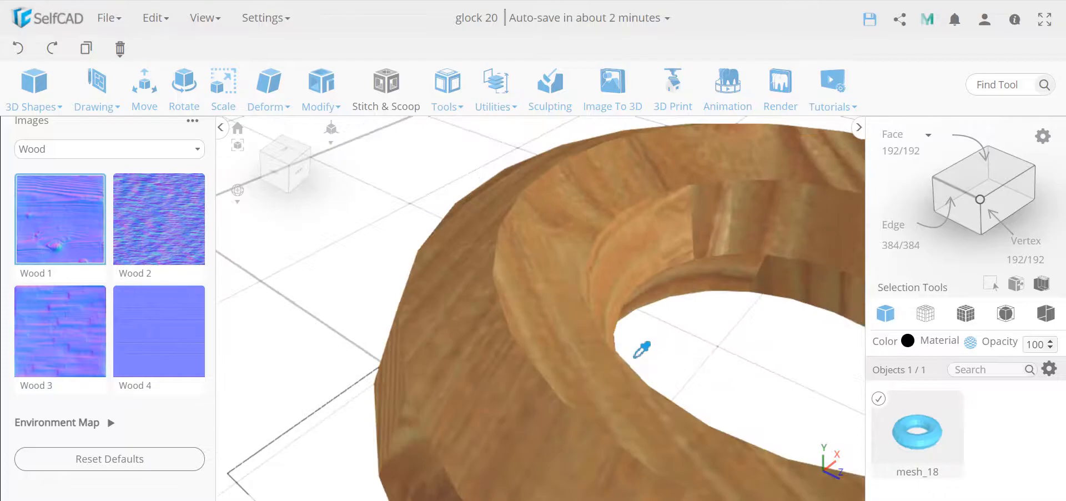
{"action": "scroll", "coordinate": [639, 348], "scroll_direction": "up", "scroll_amount": 3}
{"action": "scroll", "coordinate": [642, 336], "scroll_direction": "down", "scroll_amount": 3}
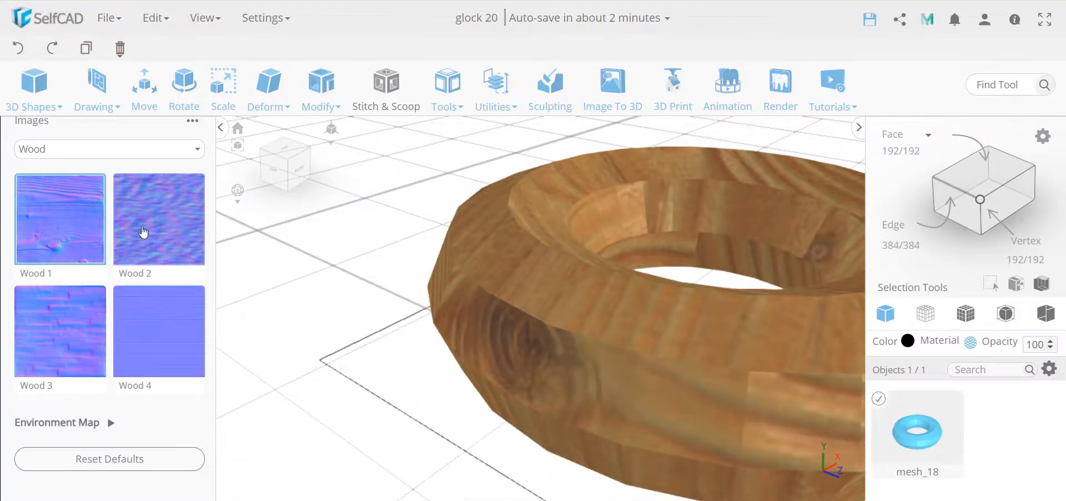
{"action": "left_click", "coordinate": [143, 232]}
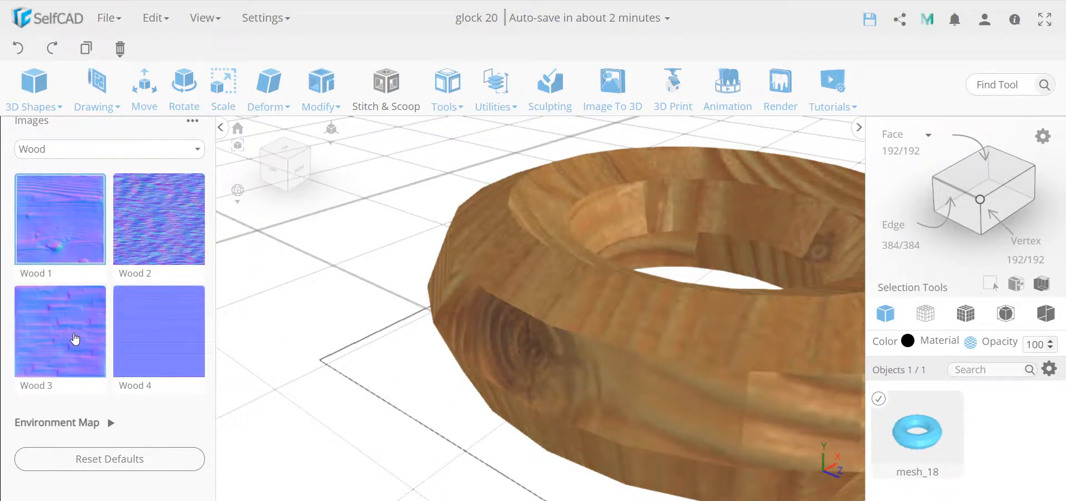
{"action": "left_click", "coordinate": [75, 339]}
{"action": "left_click", "coordinate": [66, 239]}
{"action": "scroll", "coordinate": [538, 368], "scroll_direction": "down", "scroll_amount": 5}
{"action": "left_click_drag", "start_coordinate": [618, 381], "coordinate": [598, 364]}
{"action": "scroll", "coordinate": [598, 266], "scroll_direction": "up", "scroll_amount": 5}
{"action": "left_click_drag", "start_coordinate": [535, 300], "coordinate": [547, 308]}
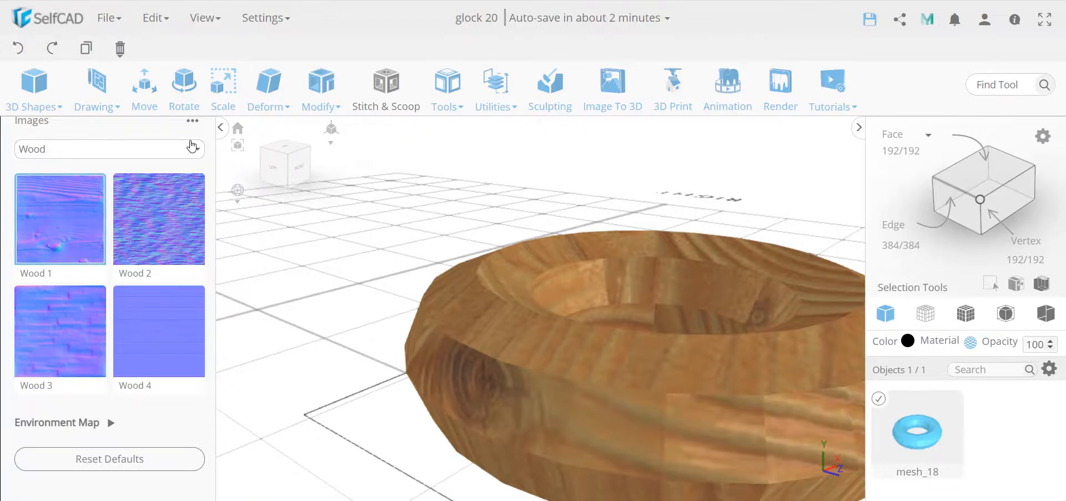
Discard the torus's material changes and add a 100 × 100 × 100 cube beside the torus
{"action": "scroll", "coordinate": [196, 129], "scroll_direction": "down", "scroll_amount": 3}
{"action": "scroll", "coordinate": [194, 218], "scroll_direction": "up", "scroll_amount": 5}
{"action": "left_click", "coordinate": [199, 131]}
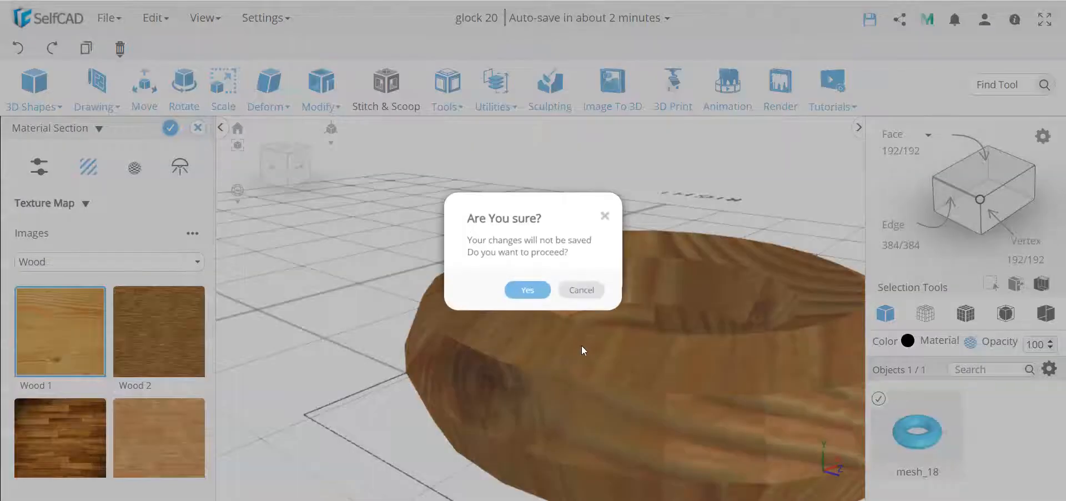
{"action": "left_click", "coordinate": [524, 290]}
{"action": "left_click", "coordinate": [33, 89]}
{"action": "left_click", "coordinate": [44, 160]}
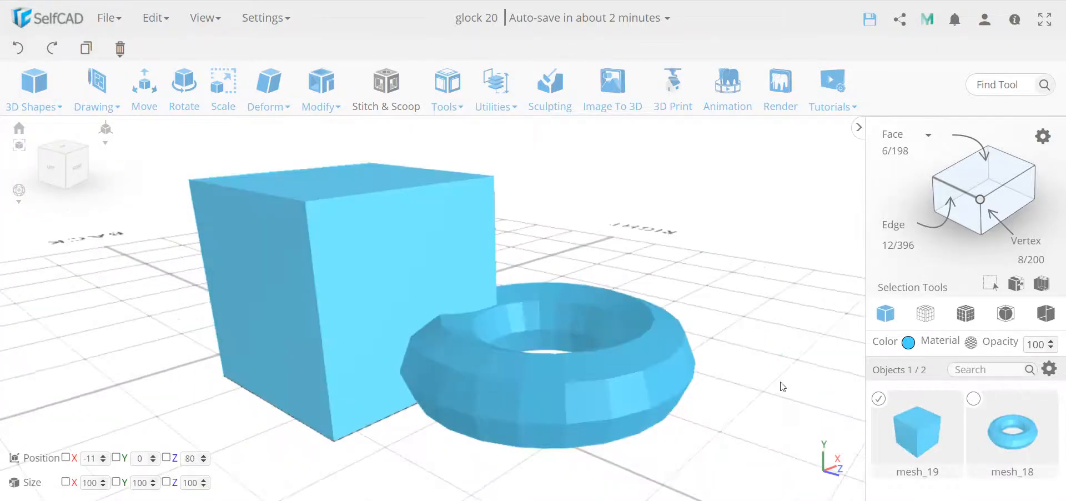
Apply the Wood 1 image from the Wood set as the new cube's texture map
{"action": "left_click", "coordinate": [970, 342]}
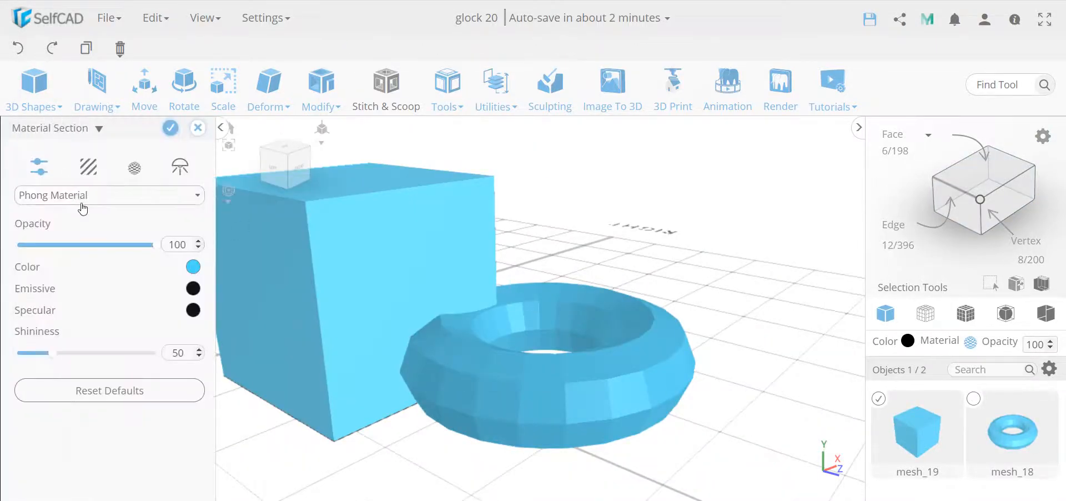
{"action": "left_click", "coordinate": [88, 197]}
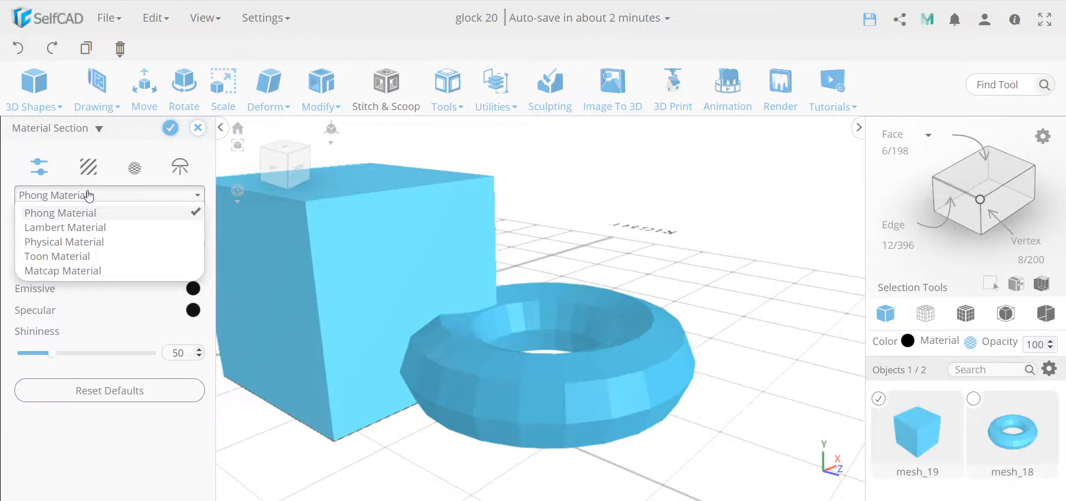
{"action": "left_click", "coordinate": [88, 167]}
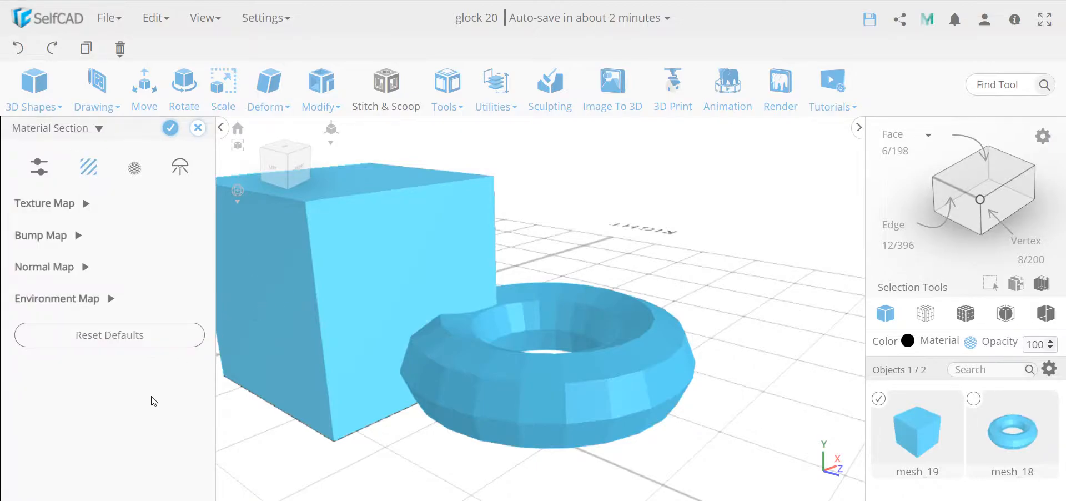
{"action": "left_click", "coordinate": [83, 204]}
{"action": "left_click", "coordinate": [62, 262]}
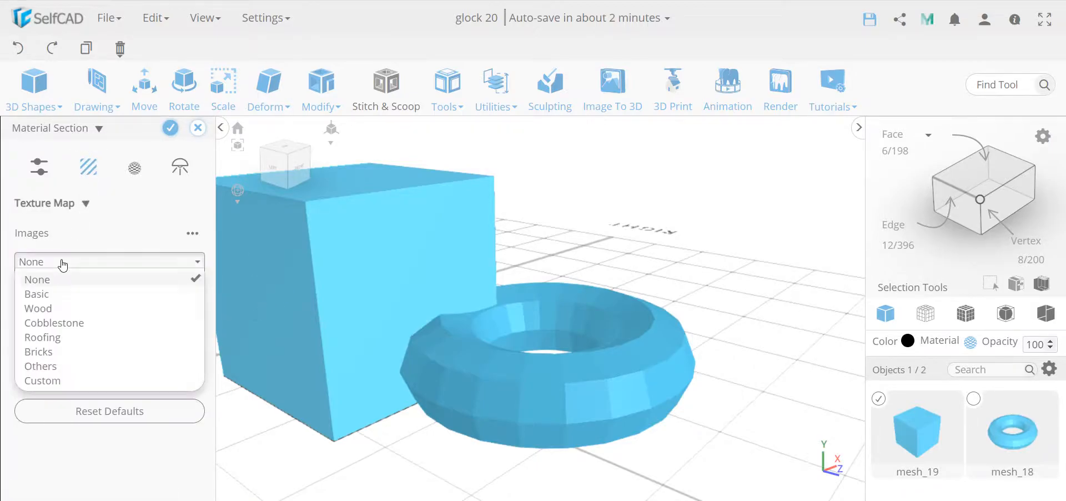
{"action": "left_click", "coordinate": [57, 309]}
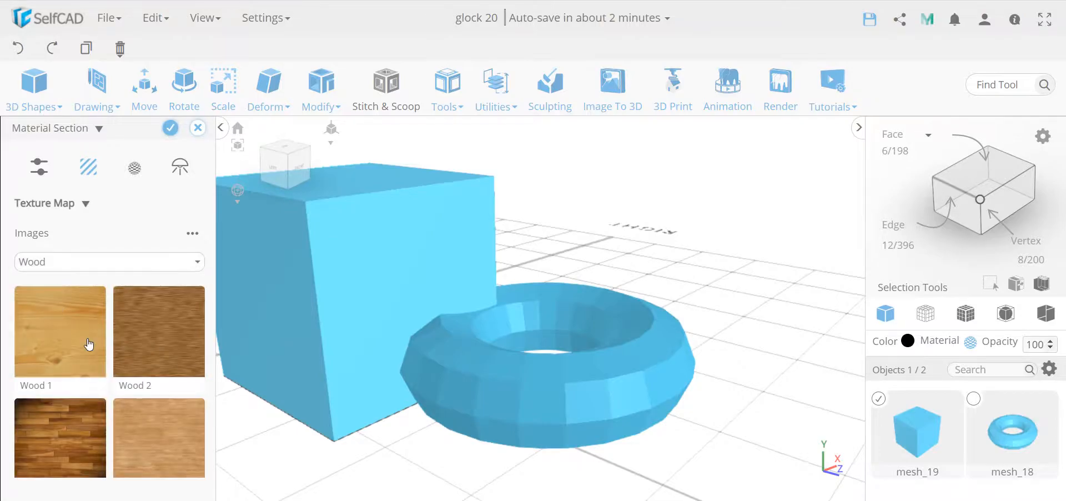
{"action": "left_click", "coordinate": [88, 345]}
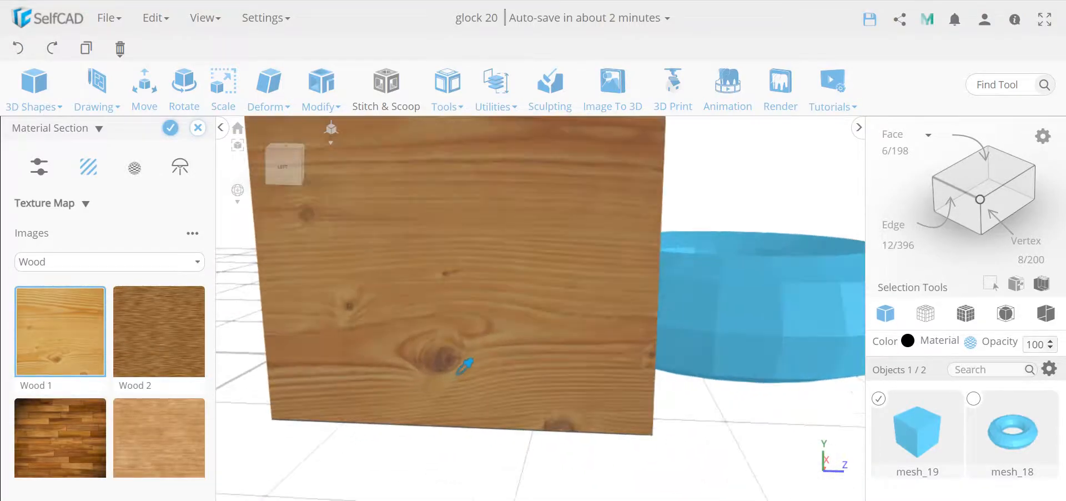
Apply the Wood 1 image from the Wood set as the cube's normal map
{"action": "scroll", "coordinate": [71, 309], "scroll_direction": "down", "scroll_amount": 3}
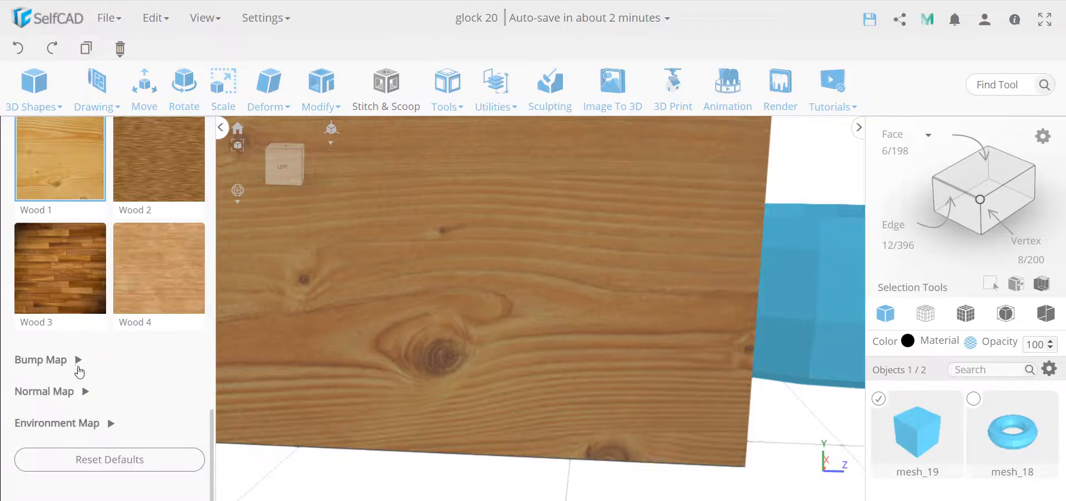
{"action": "left_click", "coordinate": [81, 392]}
{"action": "scroll", "coordinate": [80, 383], "scroll_direction": "down", "scroll_amount": 2}
{"action": "left_click", "coordinate": [78, 376]}
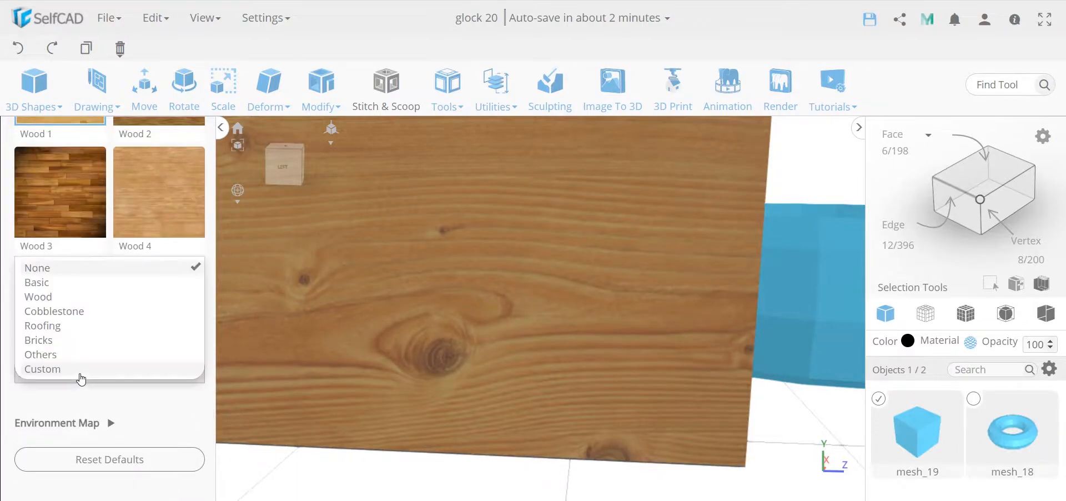
{"action": "left_click", "coordinate": [56, 302]}
{"action": "left_click", "coordinate": [71, 426]}
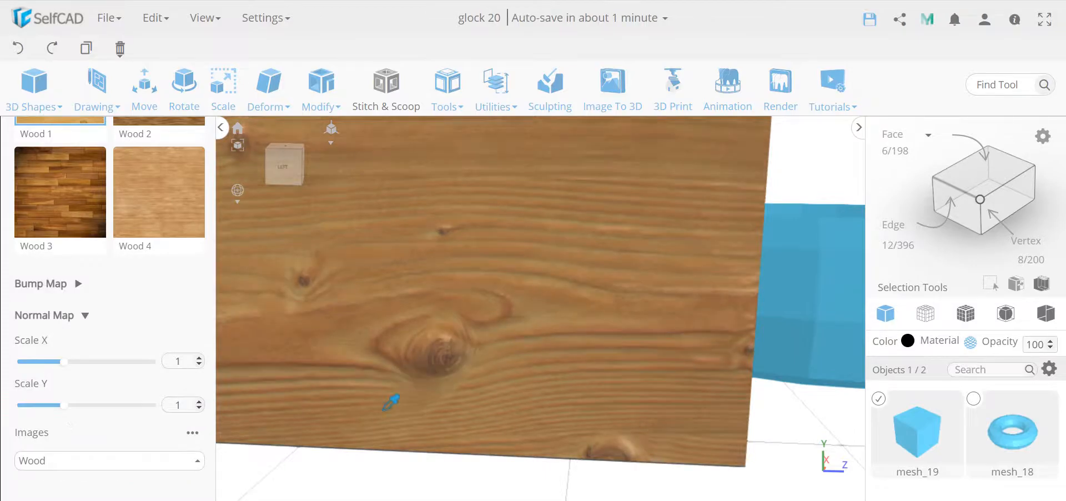
Examine the relief around the wood knots and the grain on the cube's faces, up close and from several angles
{"action": "scroll", "coordinate": [470, 341], "scroll_direction": "up", "scroll_amount": 3}
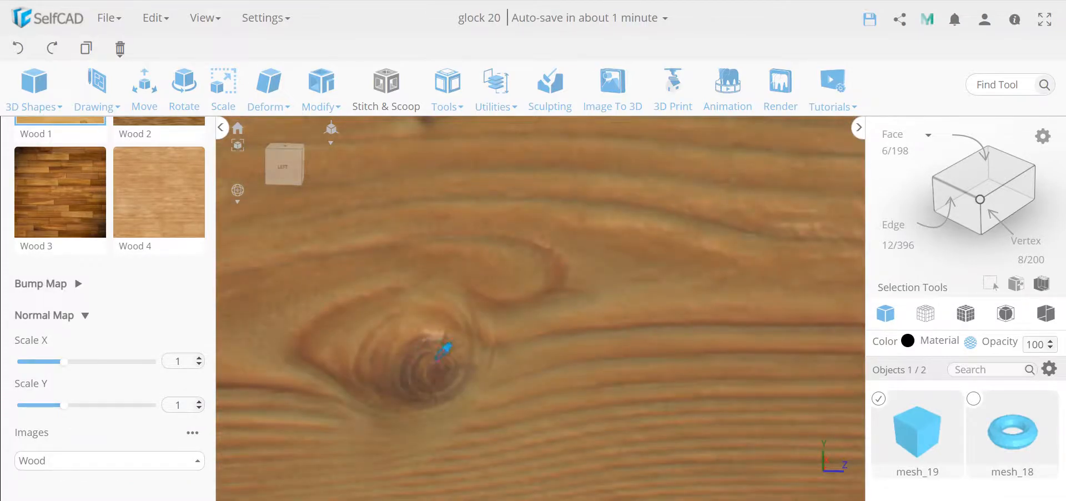
{"action": "scroll", "coordinate": [441, 350], "scroll_direction": "down", "scroll_amount": 3}
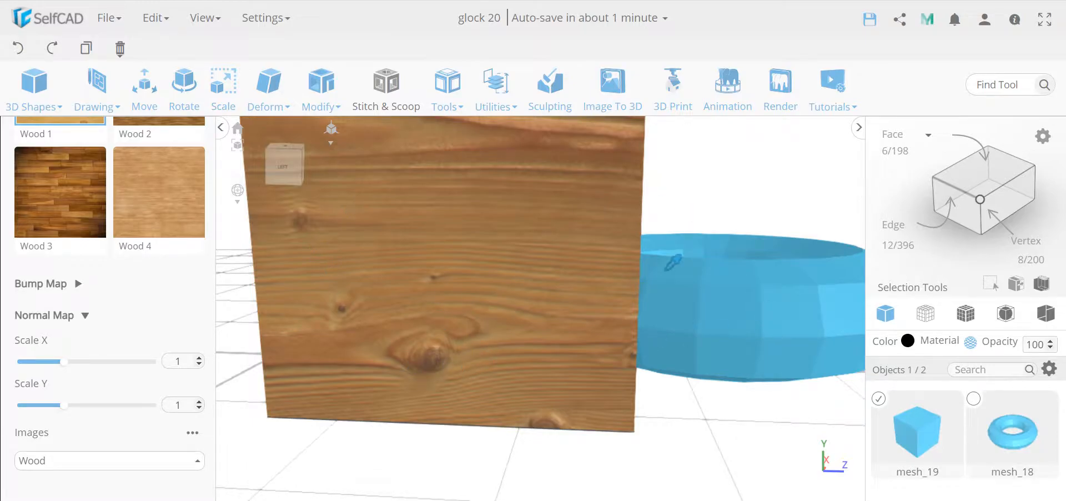
{"action": "scroll", "coordinate": [436, 355], "scroll_direction": "up", "scroll_amount": 3}
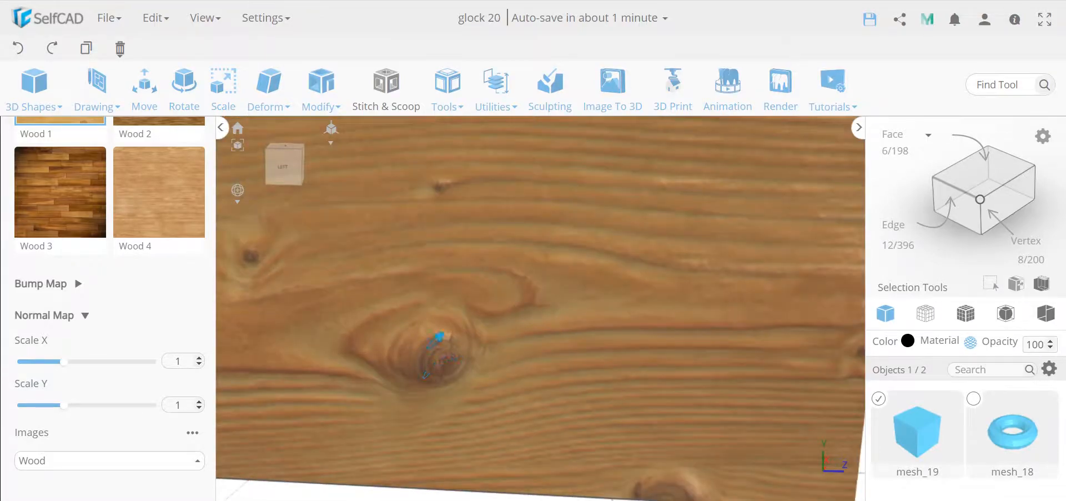
{"action": "scroll", "coordinate": [438, 336], "scroll_direction": "down", "scroll_amount": 5}
{"action": "left_click_drag", "start_coordinate": [464, 328], "coordinate": [503, 290]}
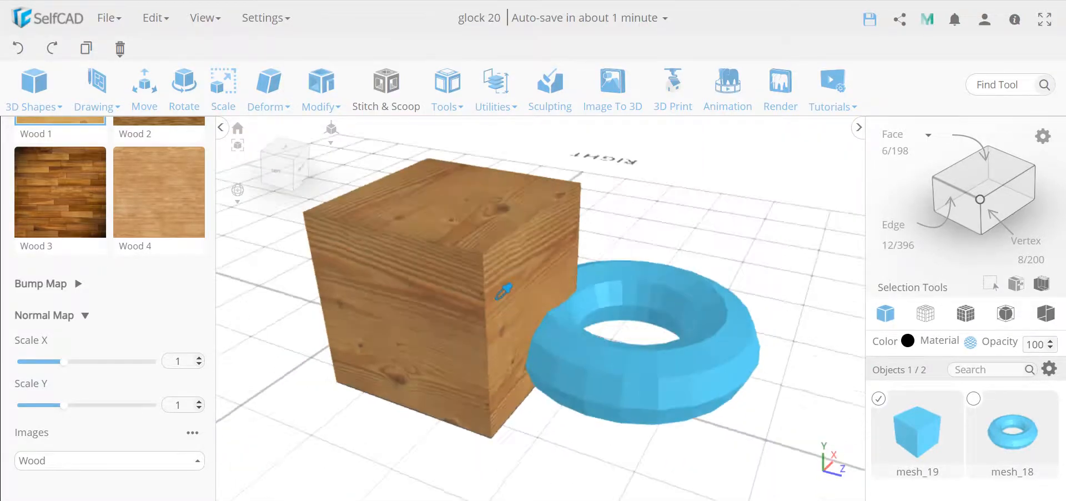
{"action": "scroll", "coordinate": [164, 265], "scroll_direction": "up", "scroll_amount": 5}
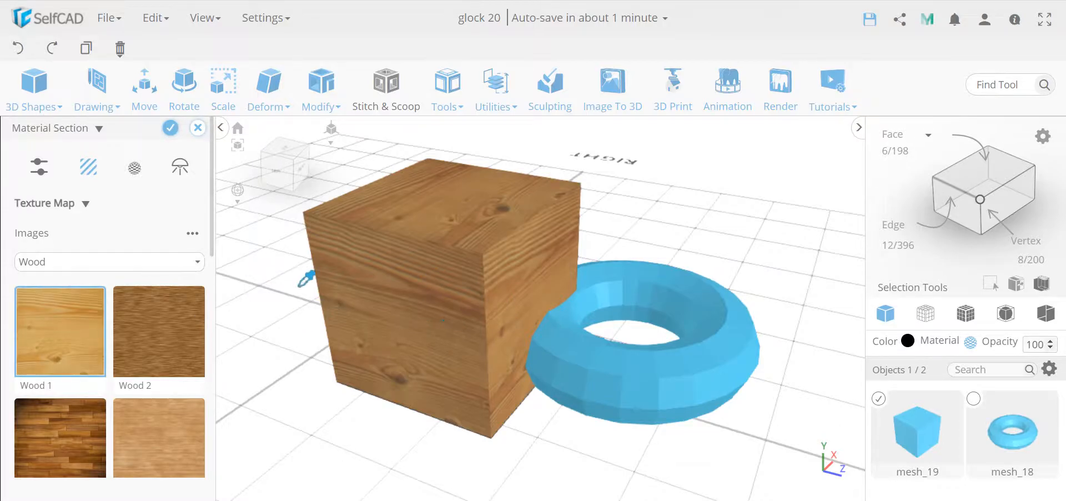
{"action": "left_click_drag", "start_coordinate": [450, 324], "coordinate": [508, 336]}
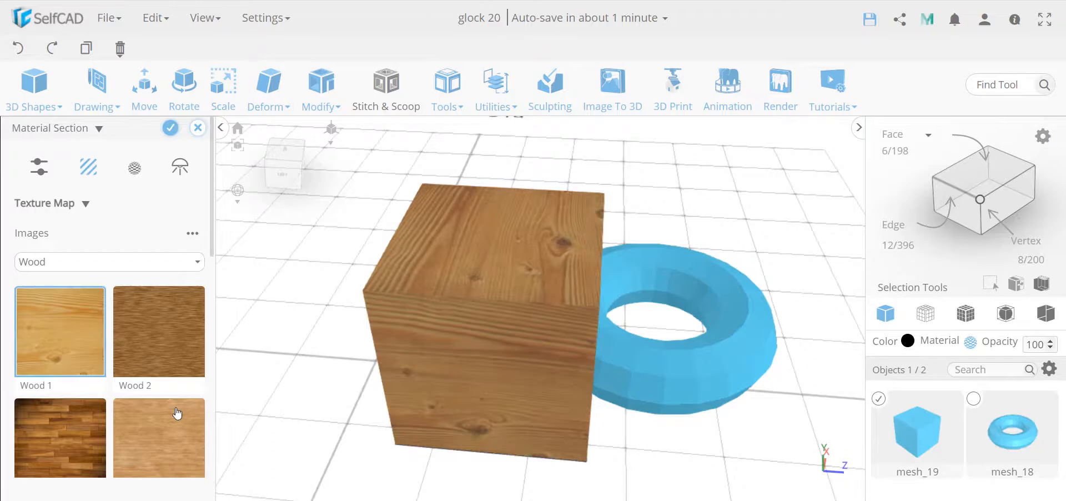
{"action": "left_click_drag", "start_coordinate": [487, 299], "coordinate": [354, 291]}
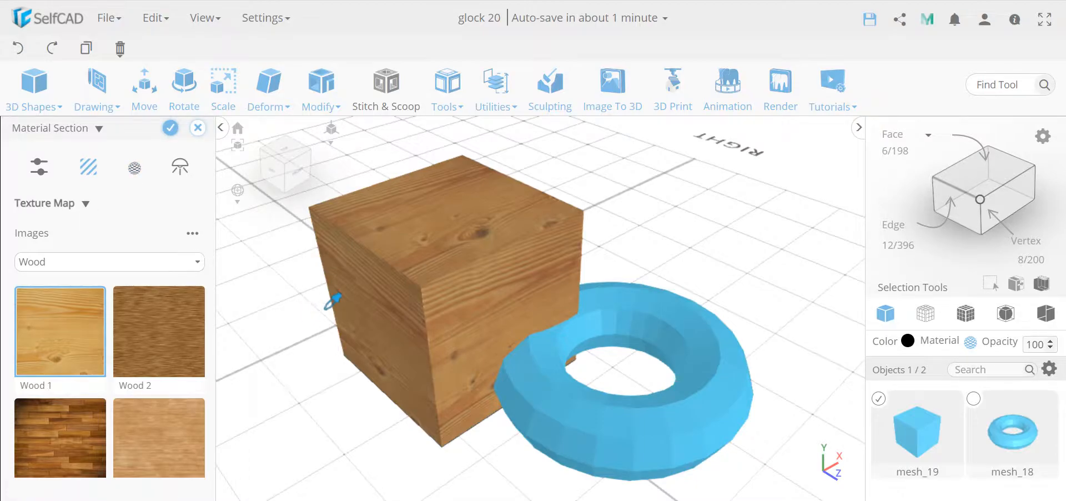
Generate a new UV layout for the cube with Custom UV mapping and inspect the wood grain on all sides
{"action": "left_click", "coordinate": [135, 168]}
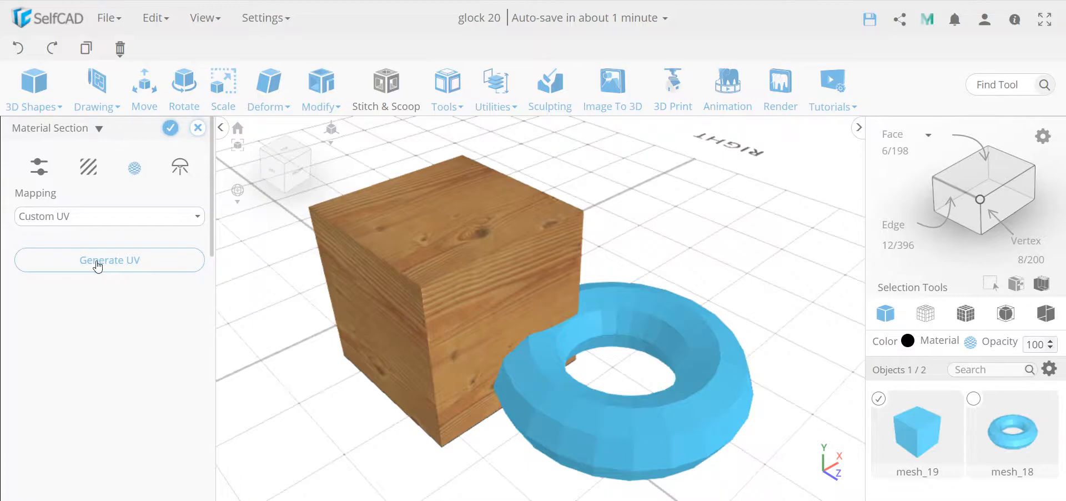
{"action": "left_click", "coordinate": [106, 261]}
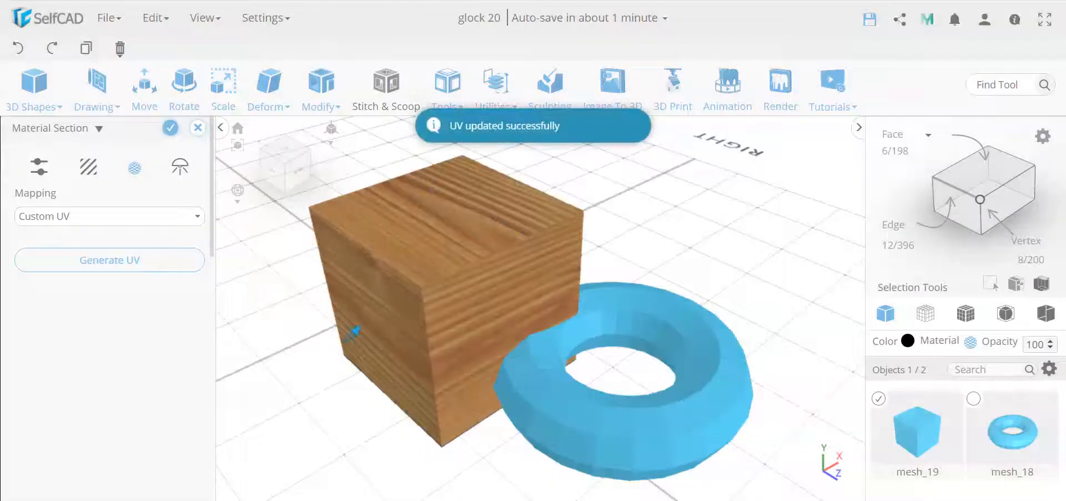
{"action": "left_click_drag", "start_coordinate": [538, 350], "coordinate": [649, 334]}
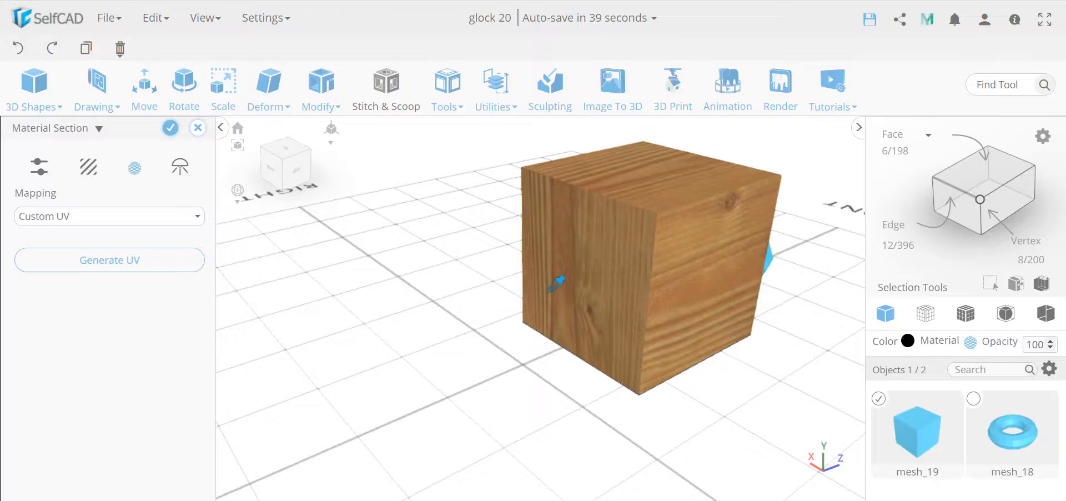
{"action": "scroll", "coordinate": [550, 290], "scroll_direction": "down", "scroll_amount": 3}
{"action": "left_click_drag", "start_coordinate": [640, 322], "coordinate": [381, 309]}
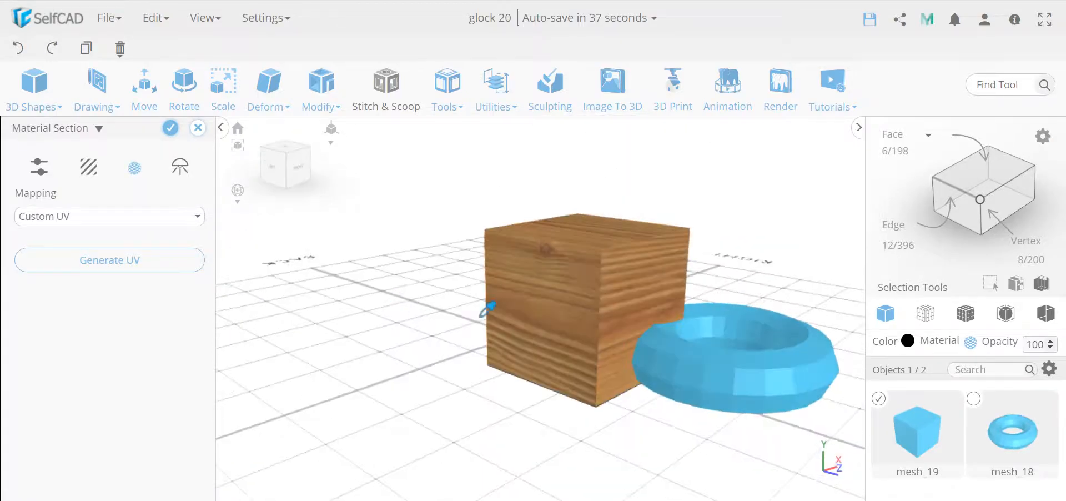
{"action": "left_click_drag", "start_coordinate": [630, 327], "coordinate": [361, 340]}
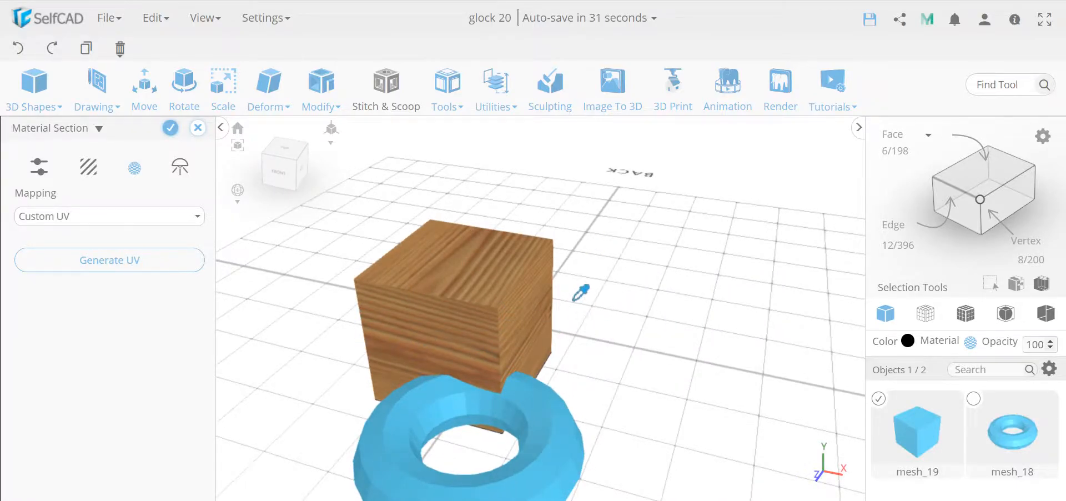
Discard the cube's material changes and delete both the cube and the torus from the scene
{"action": "left_click_drag", "start_coordinate": [348, 209], "coordinate": [619, 284]}
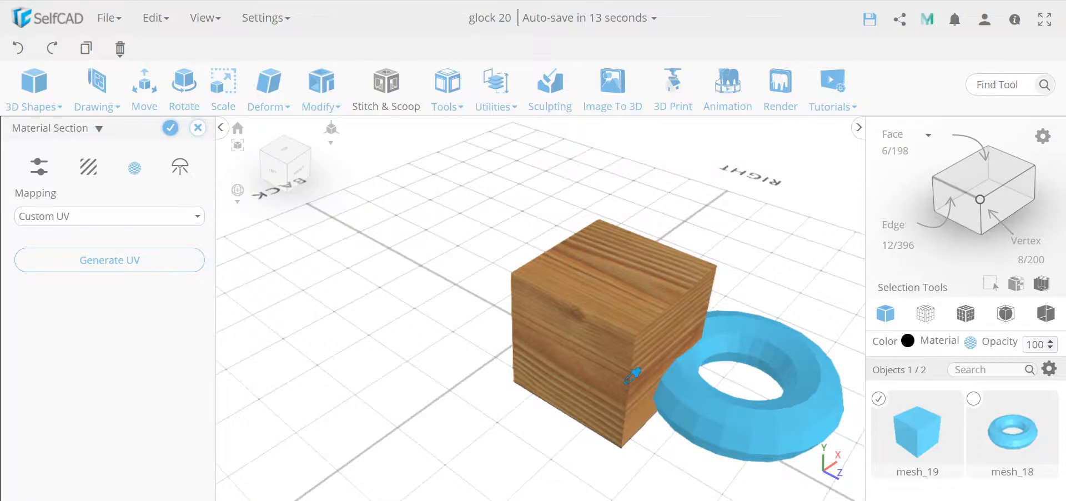
{"action": "scroll", "coordinate": [625, 383], "scroll_direction": "down", "scroll_amount": 2}
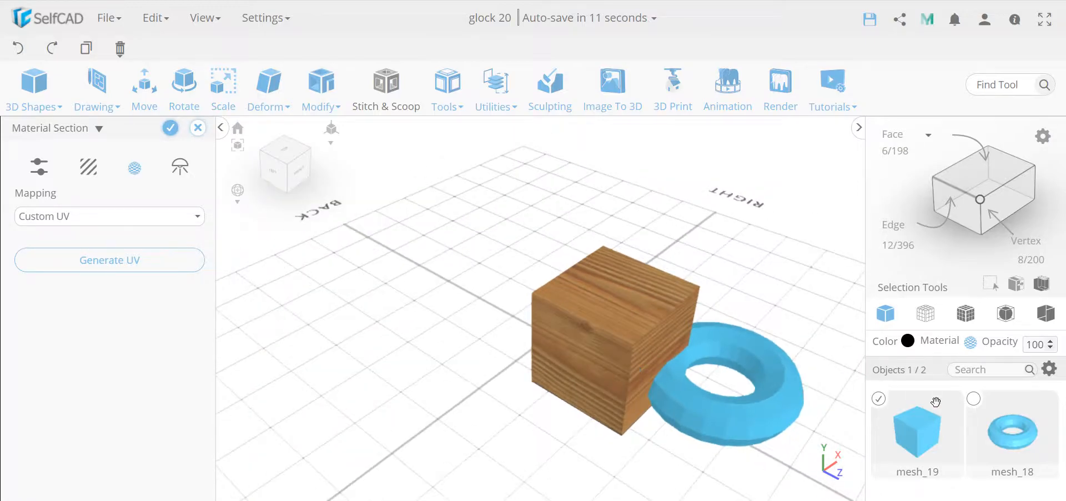
{"action": "left_click", "coordinate": [974, 399]}
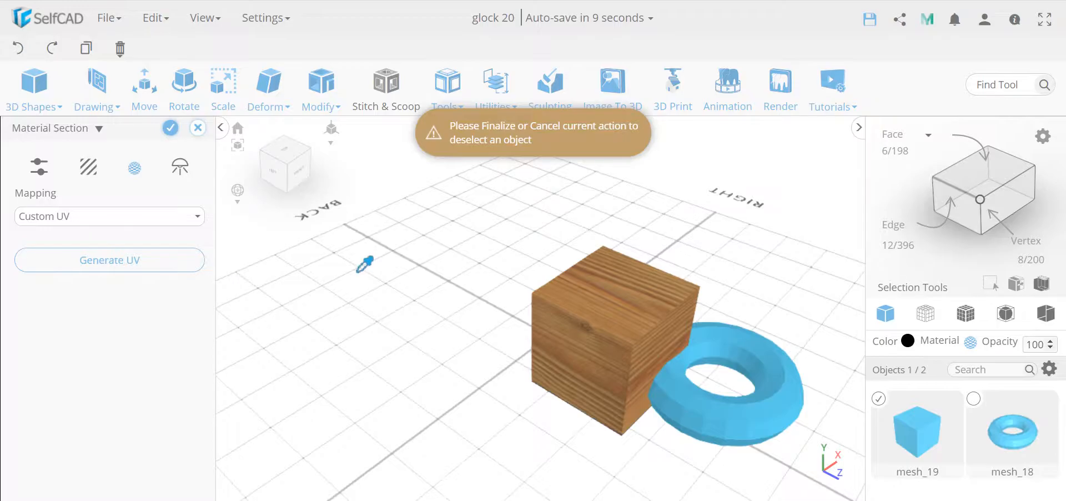
{"action": "left_click", "coordinate": [196, 130]}
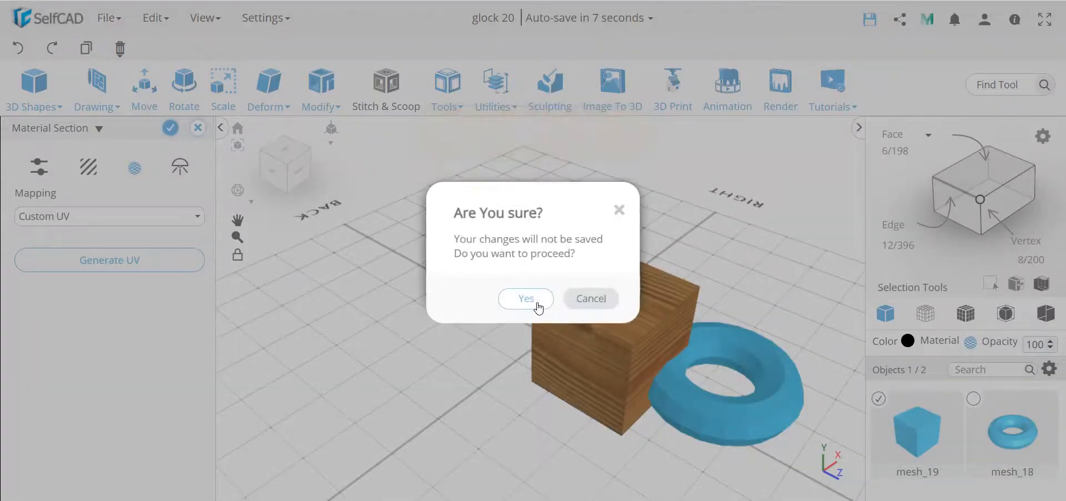
{"action": "left_click", "coordinate": [531, 300]}
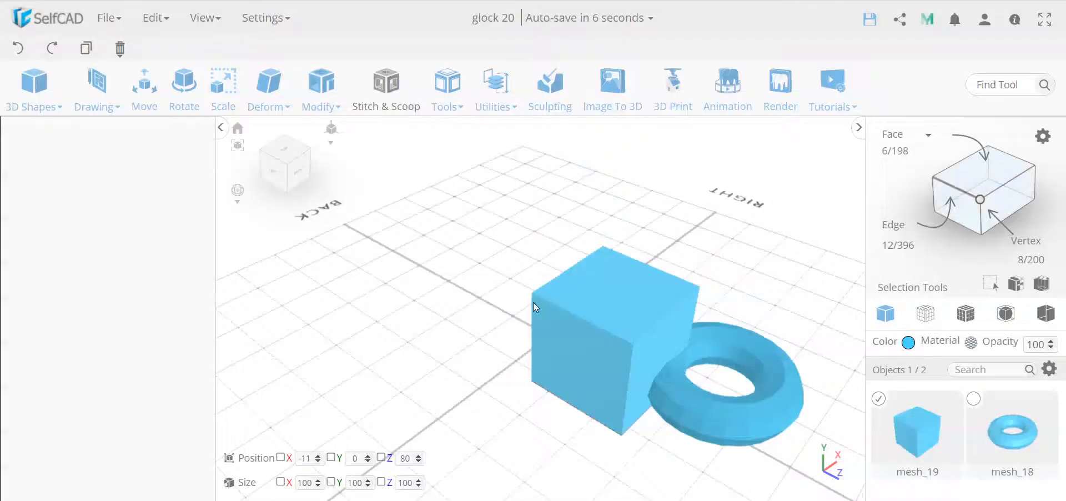
{"action": "left_click", "coordinate": [974, 399]}
{"action": "key", "text": "Delete"}
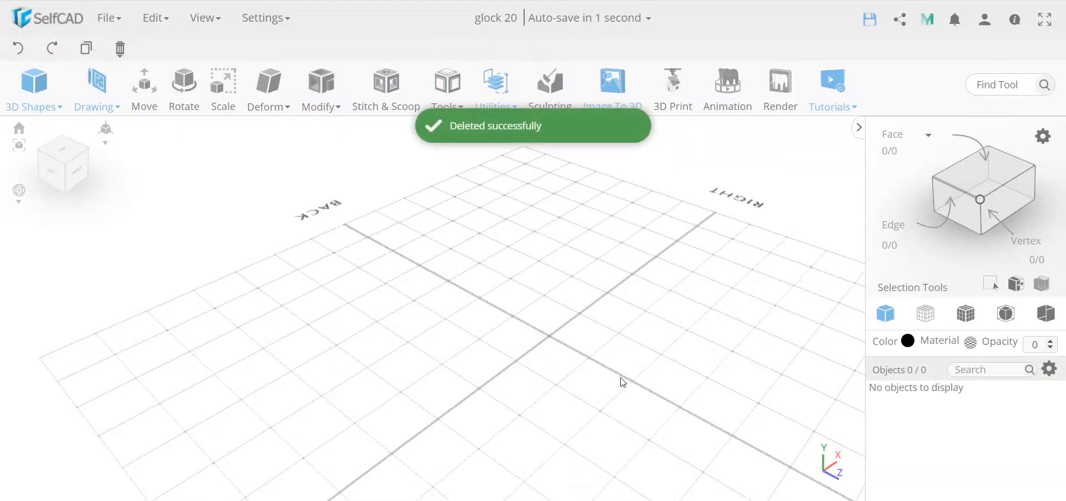
Generate a 3D relief panel from the flag-Stars-and-Stripes-May-1-1795 image with Image To 3D
{"action": "scroll", "coordinate": [669, 392], "scroll_direction": "down", "scroll_amount": 3}
{"action": "scroll", "coordinate": [473, 360], "scroll_direction": "down", "scroll_amount": 3}
{"action": "scroll", "coordinate": [463, 365], "scroll_direction": "down", "scroll_amount": 2}
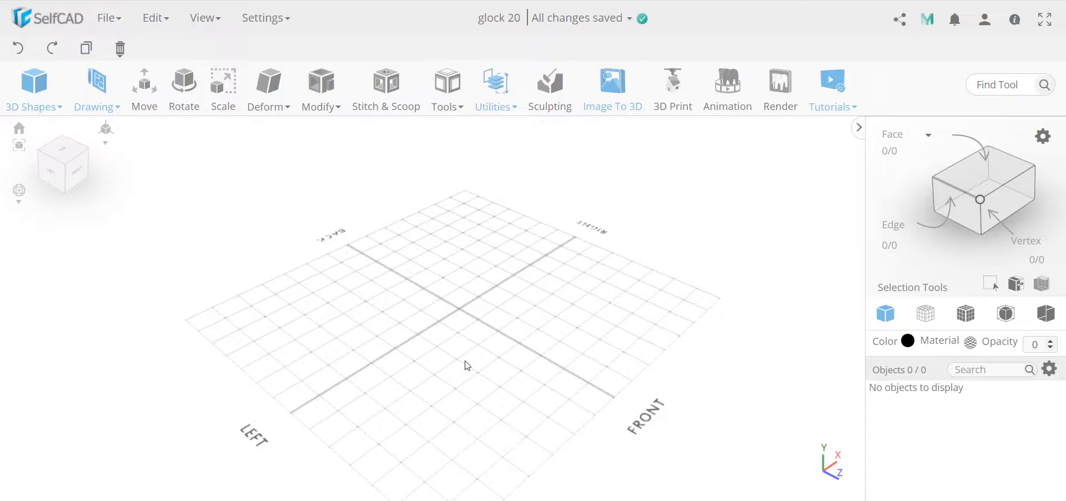
{"action": "mouse_move", "coordinate": [473, 365]}
{"action": "left_mouse_down"}
{"action": "mouse_move", "coordinate": [510, 352]}
{"action": "mouse_move", "coordinate": [472, 389]}
{"action": "mouse_move", "coordinate": [476, 373]}
{"action": "left_mouse_up"}
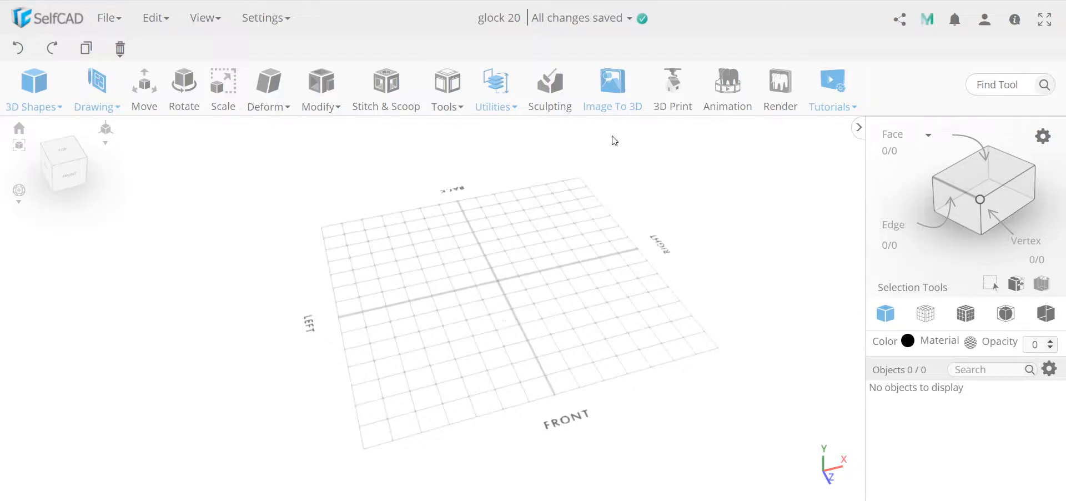
{"action": "left_click", "coordinate": [612, 88]}
{"action": "left_click", "coordinate": [107, 215]}
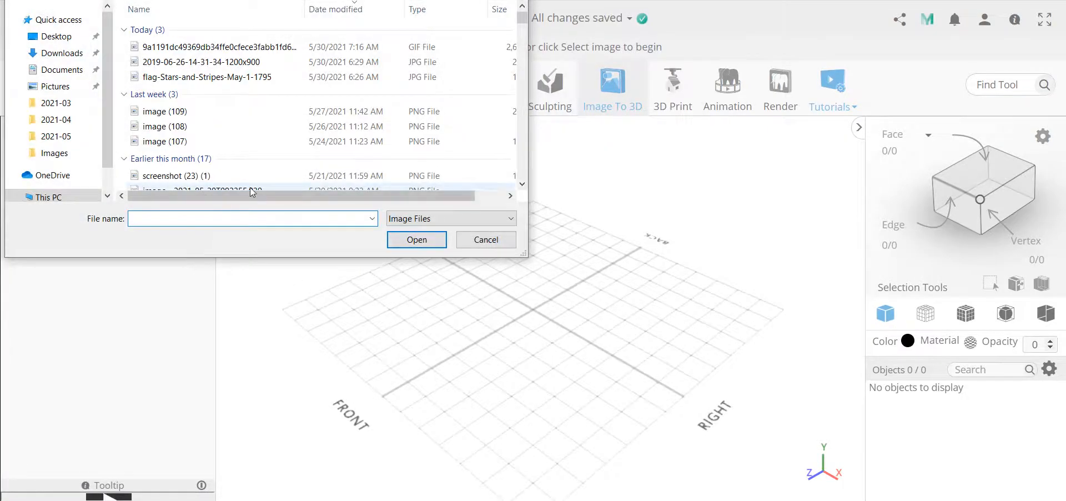
{"action": "left_click", "coordinate": [200, 76]}
{"action": "left_click", "coordinate": [424, 239]}
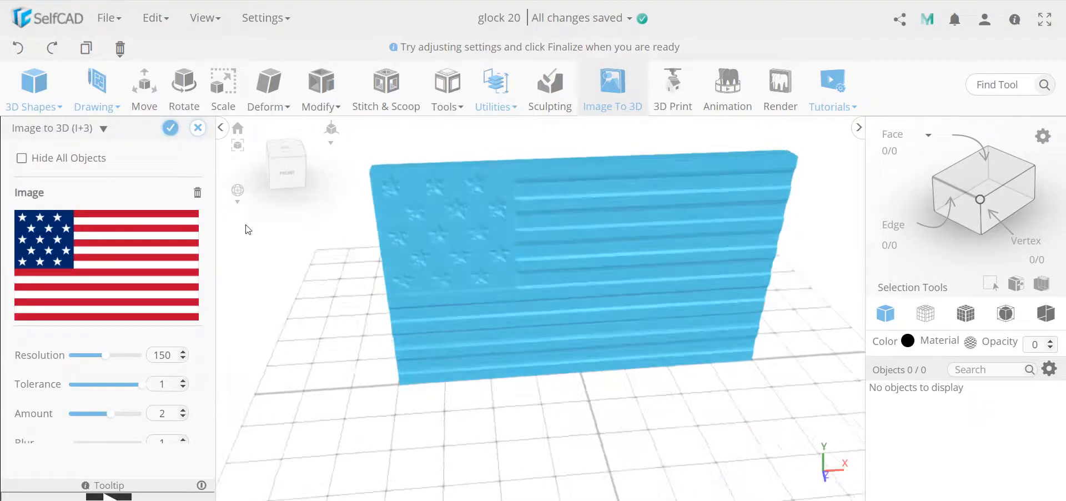
{"action": "left_click", "coordinate": [171, 128]}
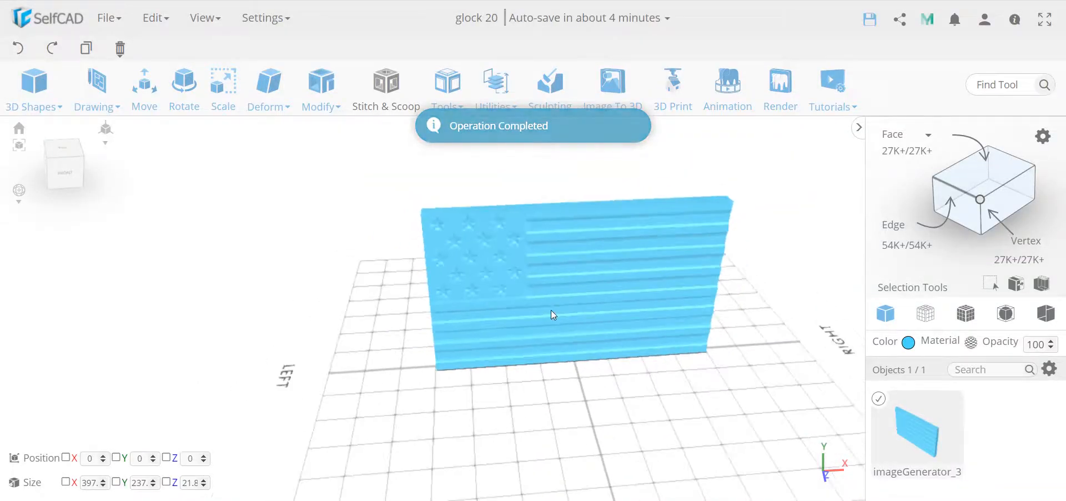
Draw a four-point wavy spline about 234 by 139 mm on the ground plane in front of the flag panel
{"action": "right_click_drag", "start_coordinate": [490, 368], "coordinate": [403, 368]}
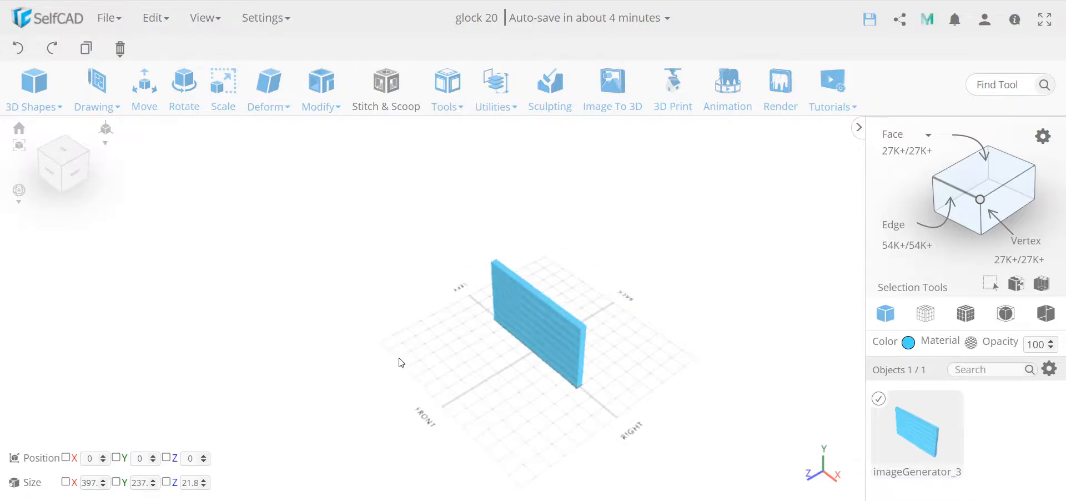
{"action": "mouse_move", "coordinate": [96, 89]}
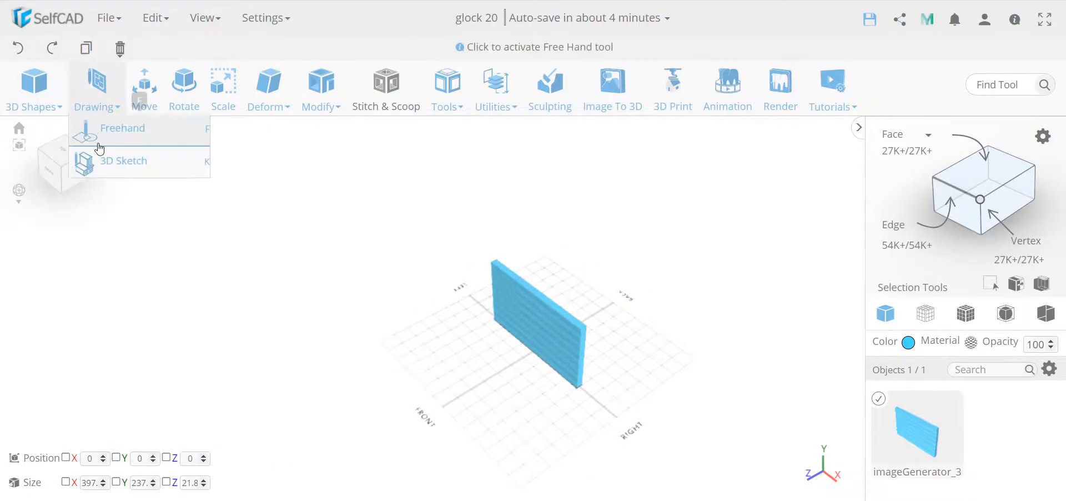
{"action": "left_click", "coordinate": [117, 162]}
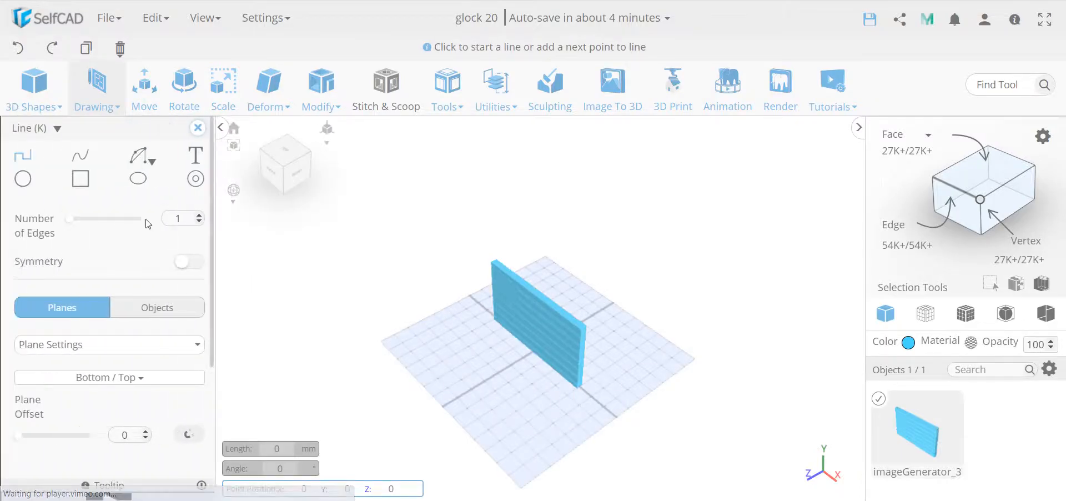
{"action": "left_click", "coordinate": [85, 167]}
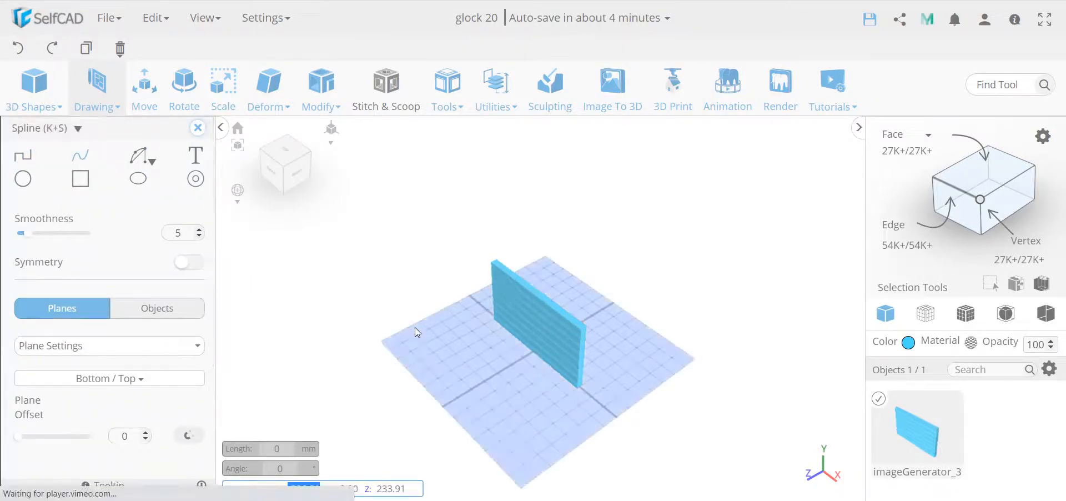
{"action": "left_click", "coordinate": [436, 345]}
{"action": "left_click", "coordinate": [472, 345]}
{"action": "left_click", "coordinate": [487, 354]}
{"action": "left_click", "coordinate": [517, 365]}
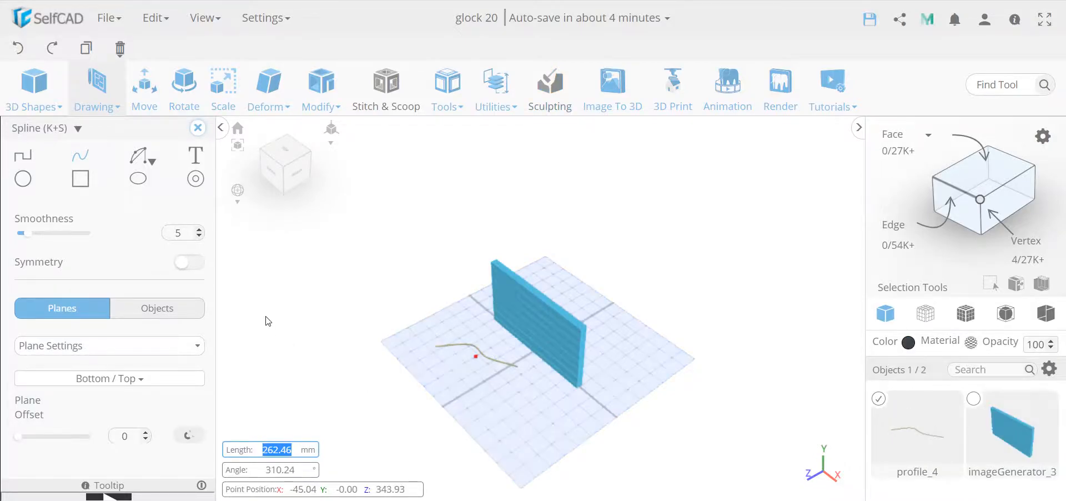
{"action": "left_click", "coordinate": [198, 128]}
Try wrapping the flag panel along the spline with Follow Path in Wrap mode and inspect the curved relief
{"action": "scroll", "coordinate": [512, 304], "scroll_direction": "up", "scroll_amount": 3}
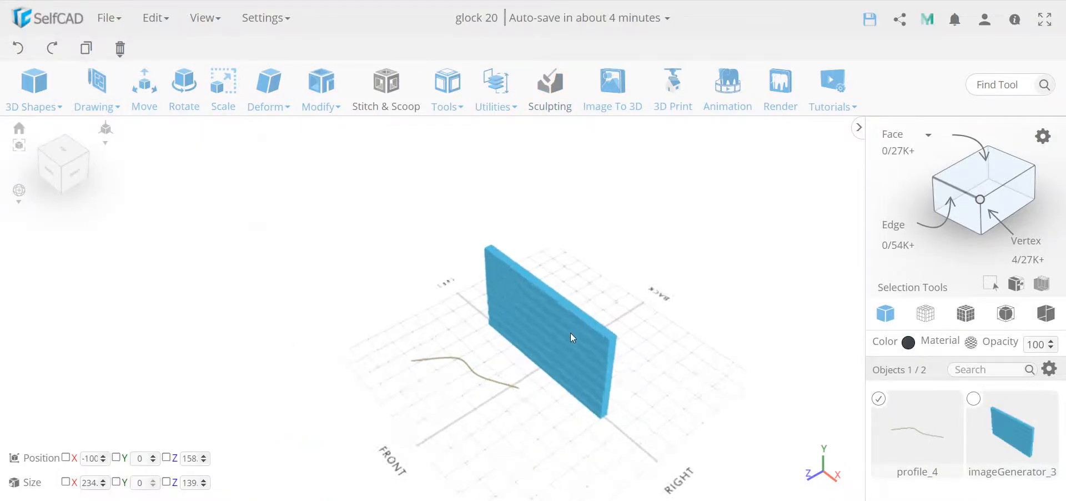
{"action": "left_click_drag", "start_coordinate": [484, 375], "coordinate": [454, 399]}
{"action": "scroll", "coordinate": [466, 363], "scroll_direction": "up", "scroll_amount": 3}
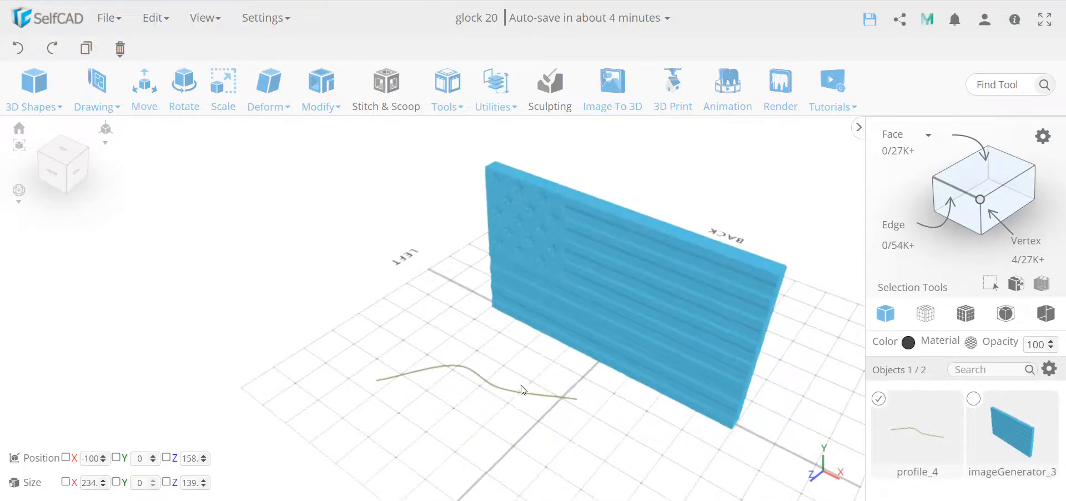
{"action": "left_click", "coordinate": [879, 404]}
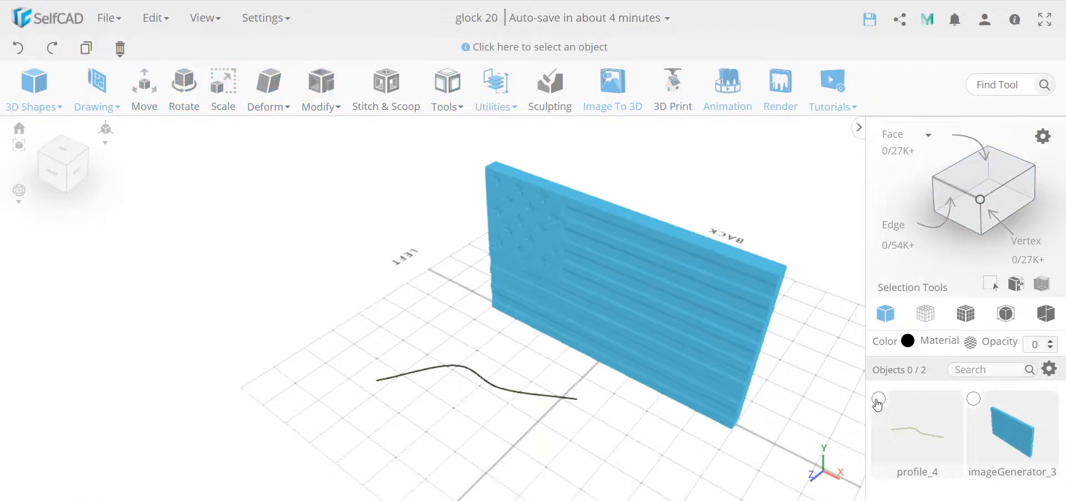
{"action": "left_click", "coordinate": [974, 400]}
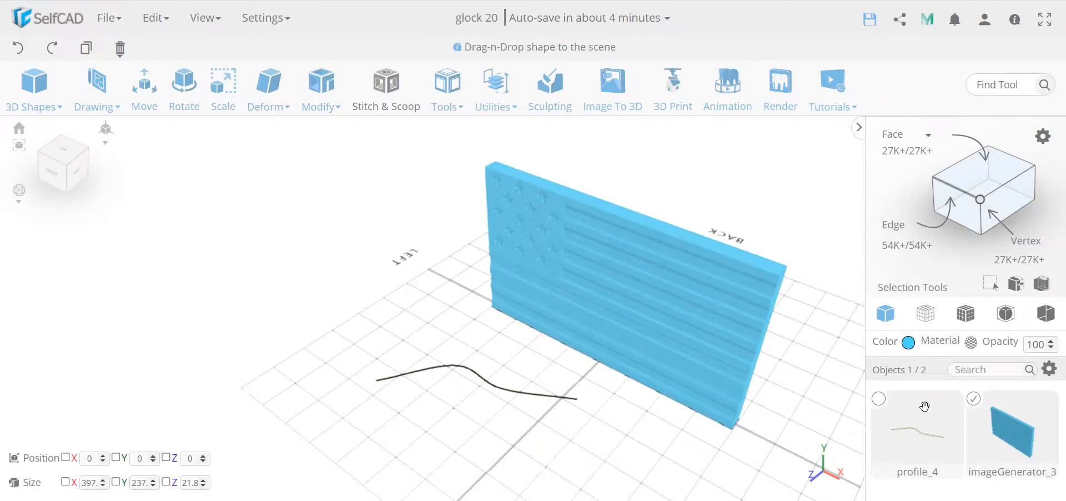
{"action": "left_click", "coordinate": [880, 402]}
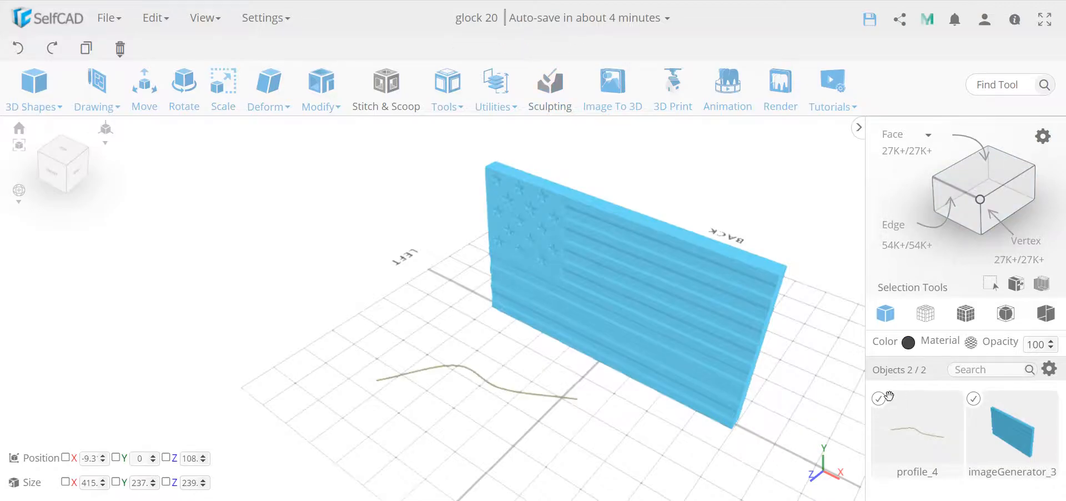
{"action": "left_click", "coordinate": [443, 88]}
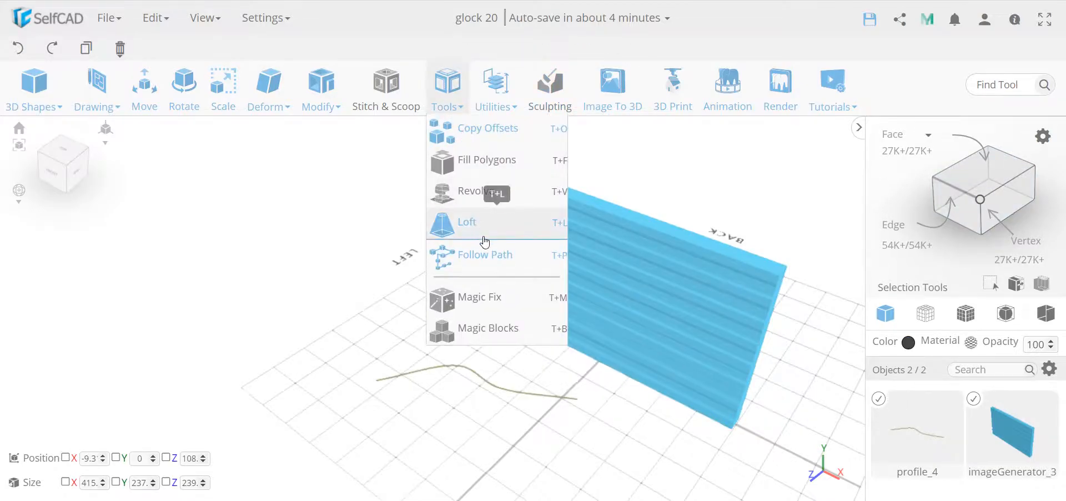
{"action": "left_click", "coordinate": [488, 256]}
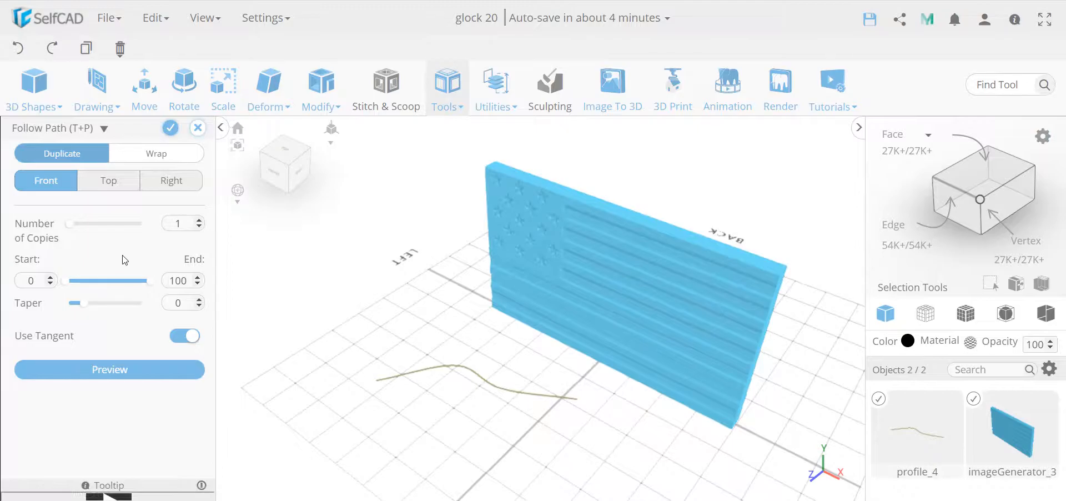
{"action": "left_click", "coordinate": [83, 150]}
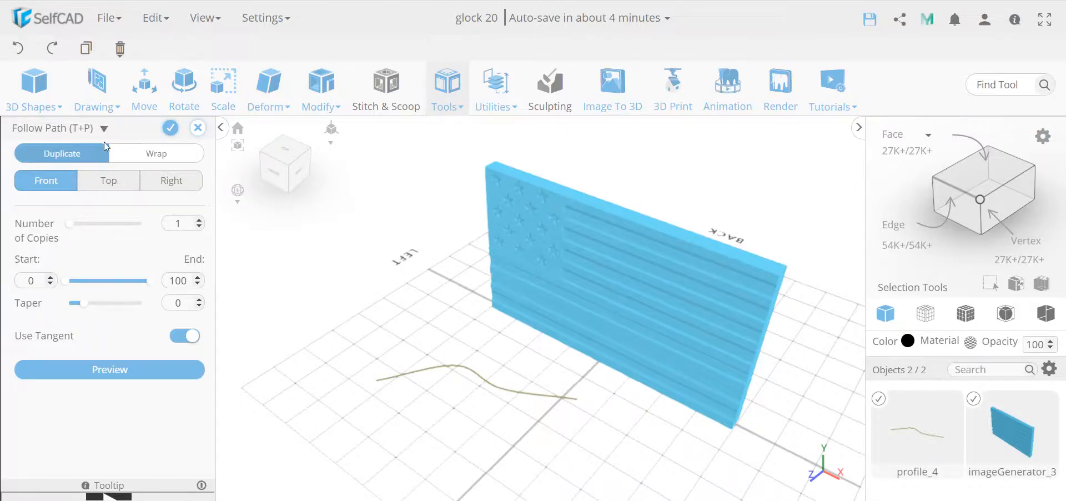
{"action": "left_click", "coordinate": [144, 156]}
{"action": "left_click_drag", "start_coordinate": [495, 300], "coordinate": [610, 278]}
{"action": "left_click_drag", "start_coordinate": [466, 346], "coordinate": [636, 310]}
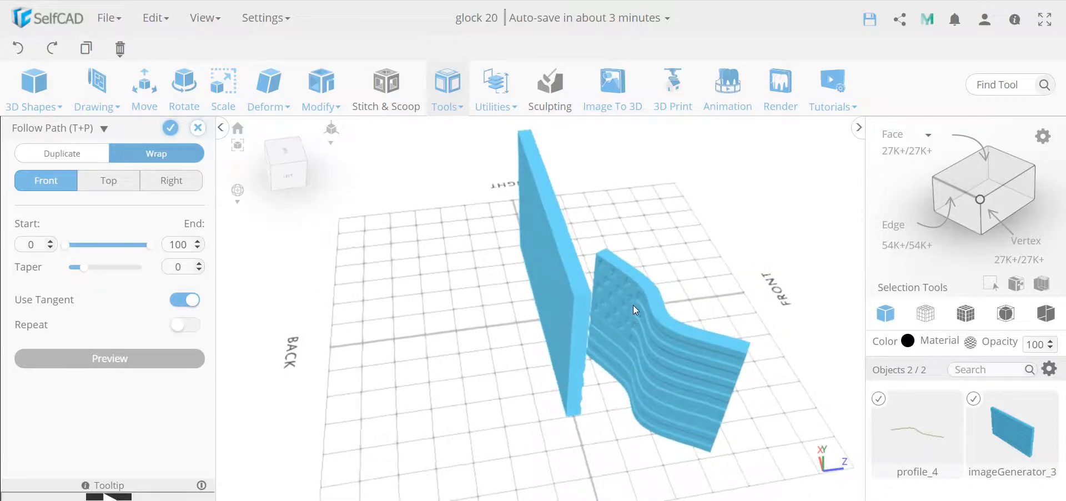
{"action": "scroll", "coordinate": [636, 310], "scroll_direction": "up", "scroll_amount": 5}
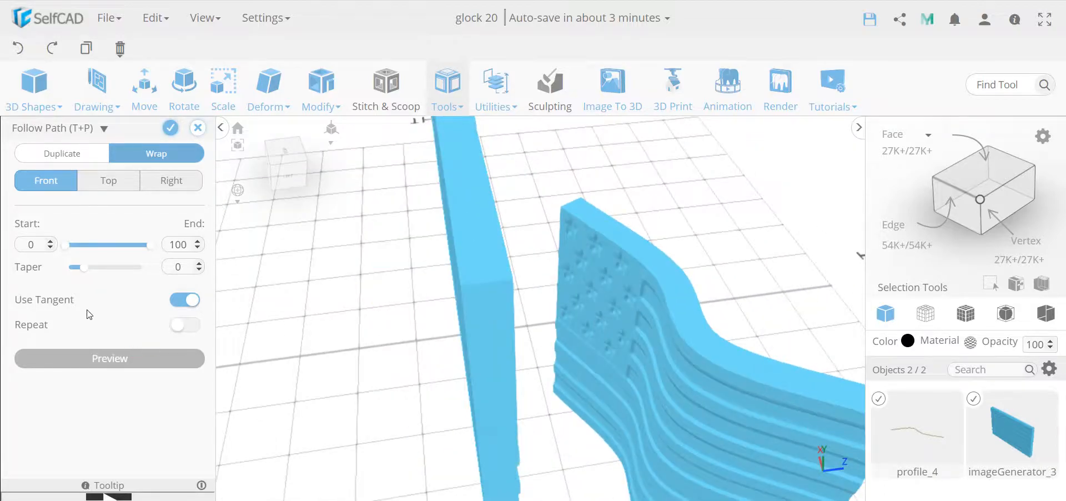
Try the Repeat option on the wrapped flag, compare its relief from several angles, and discard the Follow Path operation
{"action": "left_click", "coordinate": [187, 326]}
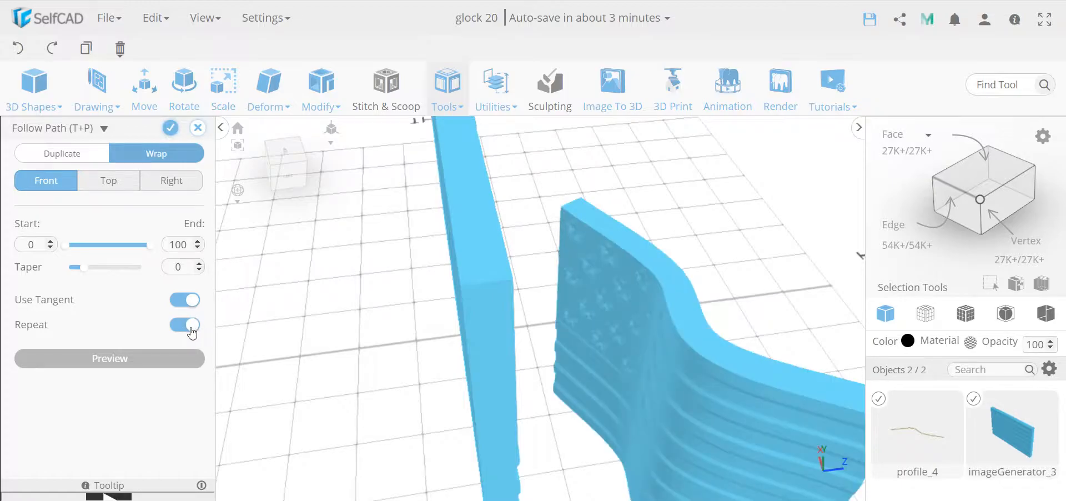
{"action": "left_click_drag", "start_coordinate": [498, 371], "coordinate": [529, 350]}
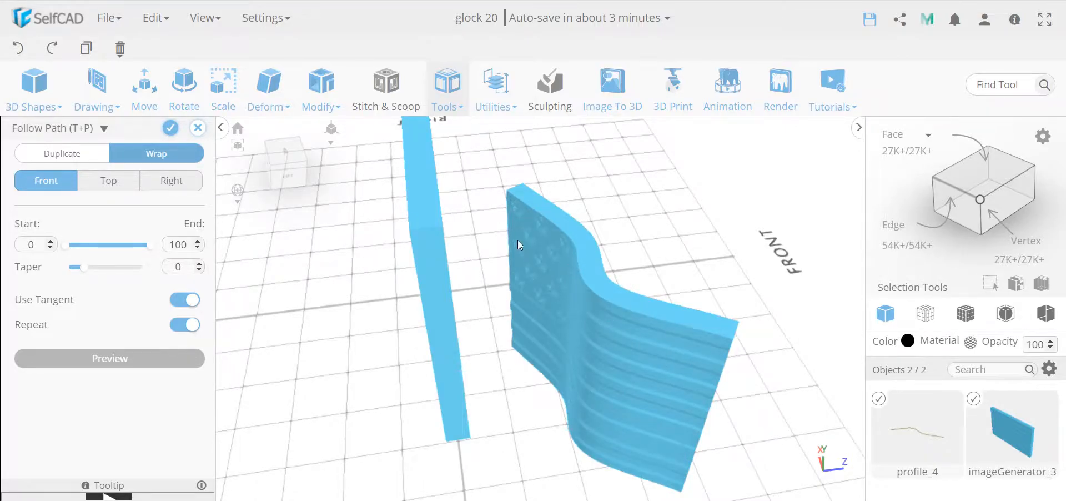
{"action": "left_click_drag", "start_coordinate": [514, 249], "coordinate": [438, 307]}
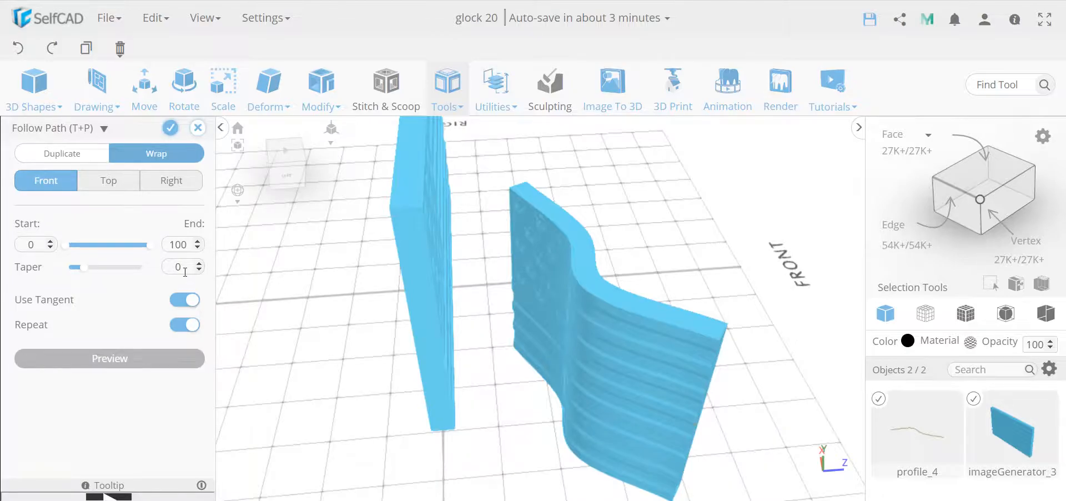
{"action": "right_click_drag", "start_coordinate": [454, 350], "coordinate": [501, 351]}
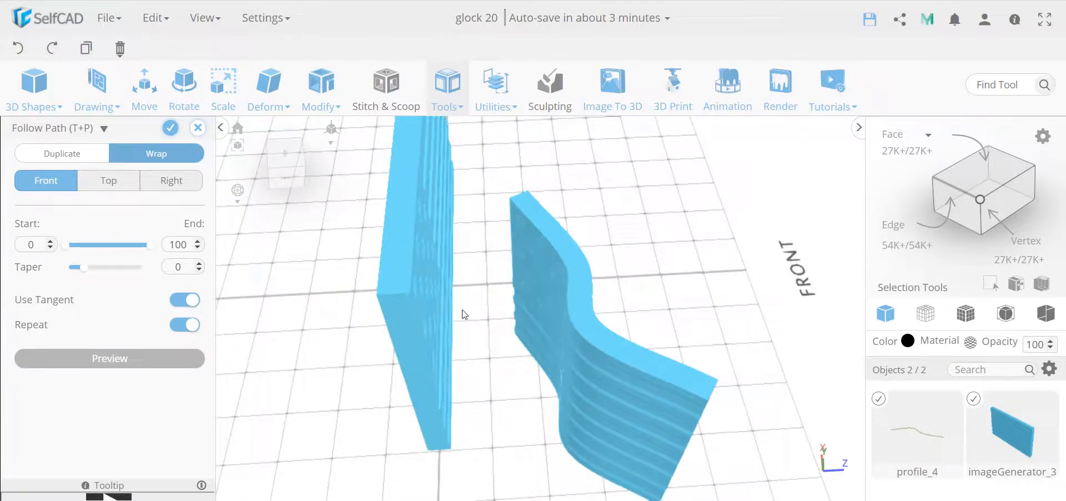
{"action": "left_click", "coordinate": [197, 128]}
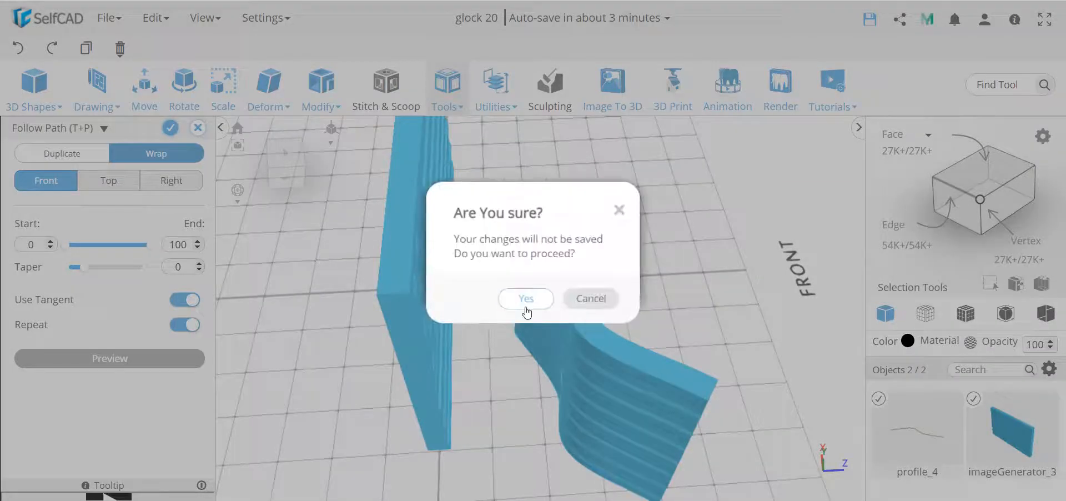
{"action": "left_click", "coordinate": [524, 300]}
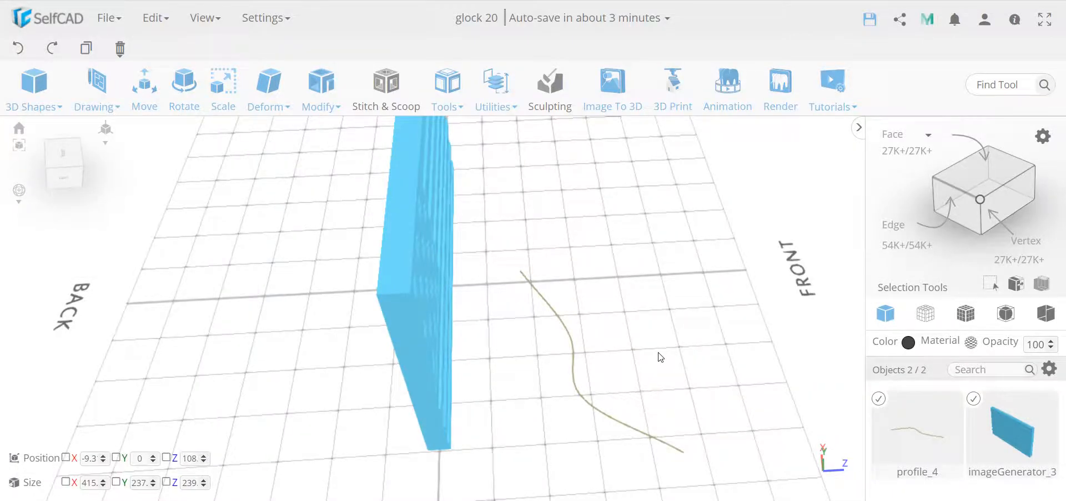